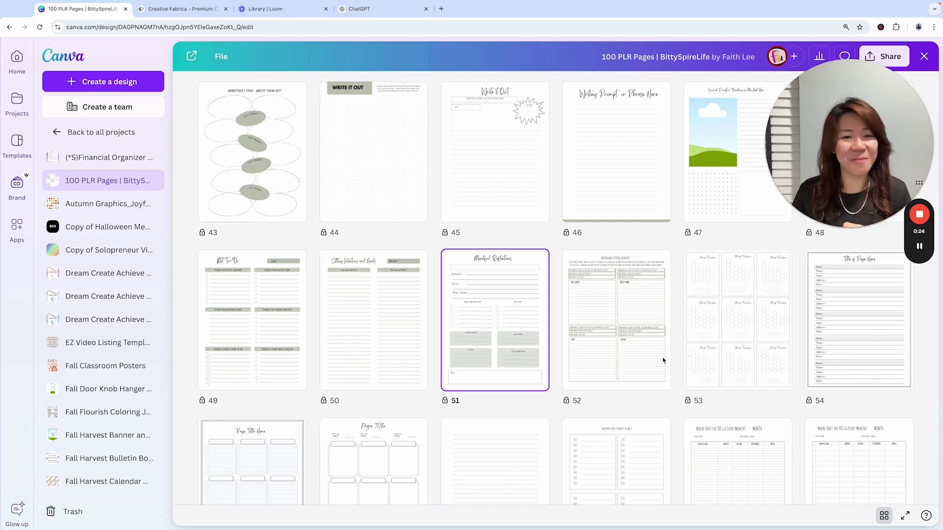
# - Scroll the 100 PLR Pages grid view back up to page 51, Mindful Reflections
pyautogui.scroll(-2, 663, 361)
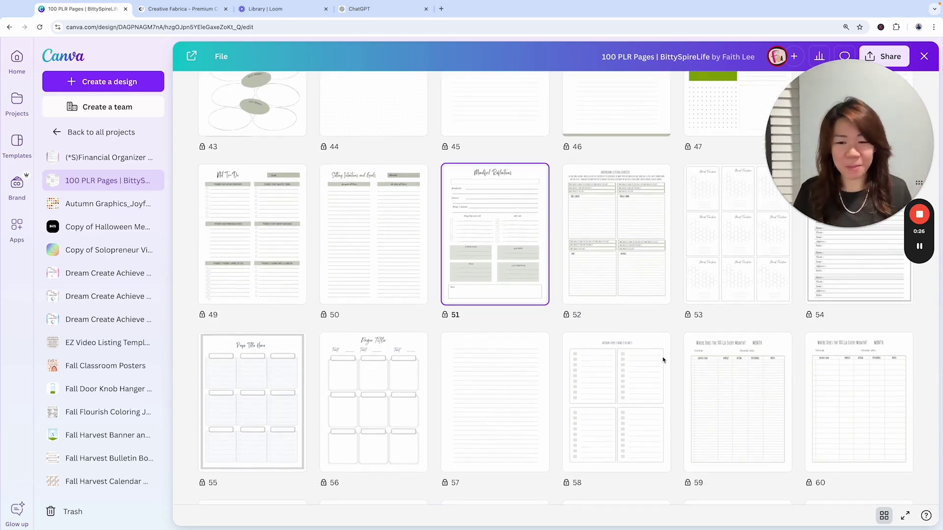
pyautogui.scroll(-6, 663, 361)
pyautogui.scroll(-3, 663, 361)
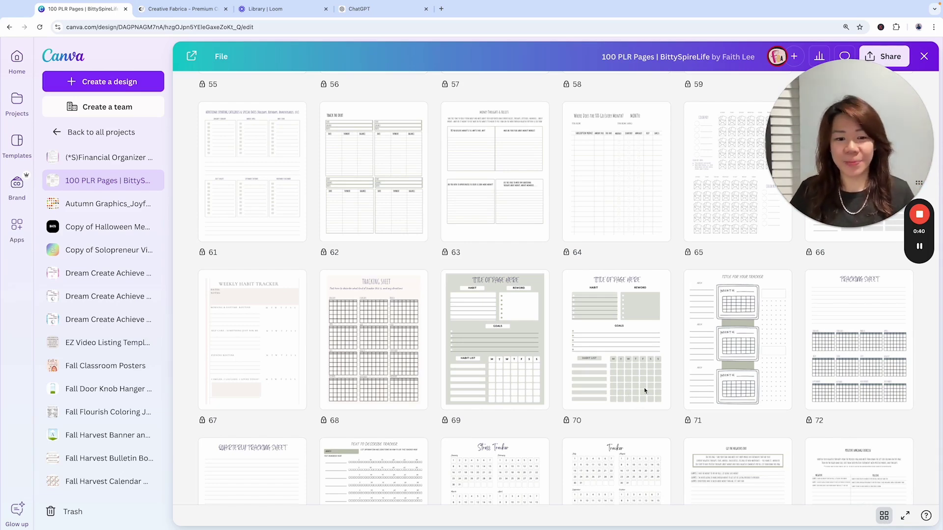
pyautogui.scroll(5, 644, 388)
pyautogui.scroll(-4, 644, 387)
pyautogui.scroll(-10, 645, 389)
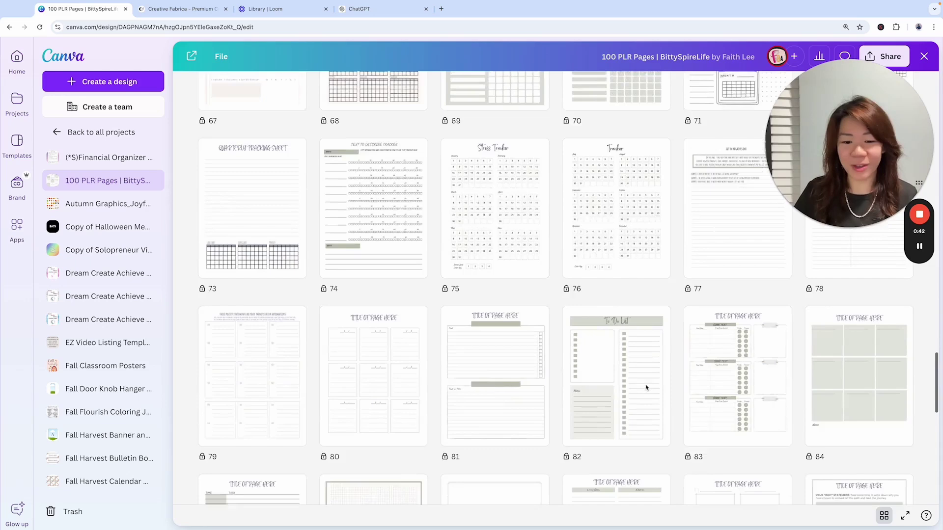
pyautogui.scroll(-2, 646, 387)
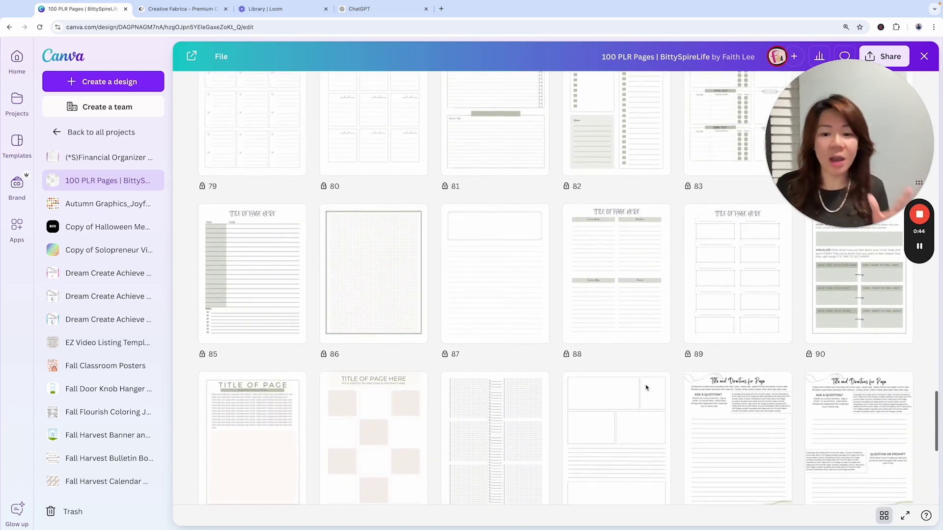
pyautogui.scroll(-2, 646, 387)
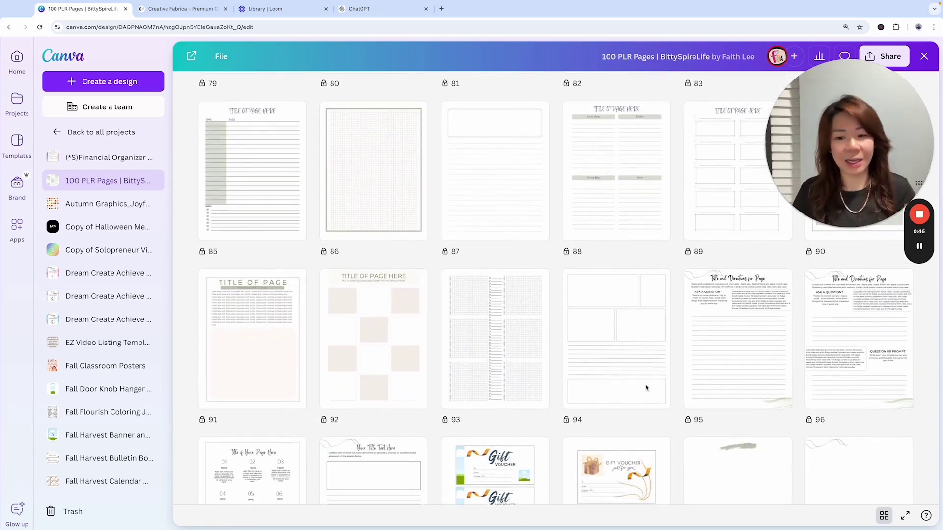
pyautogui.scroll(-2, 646, 388)
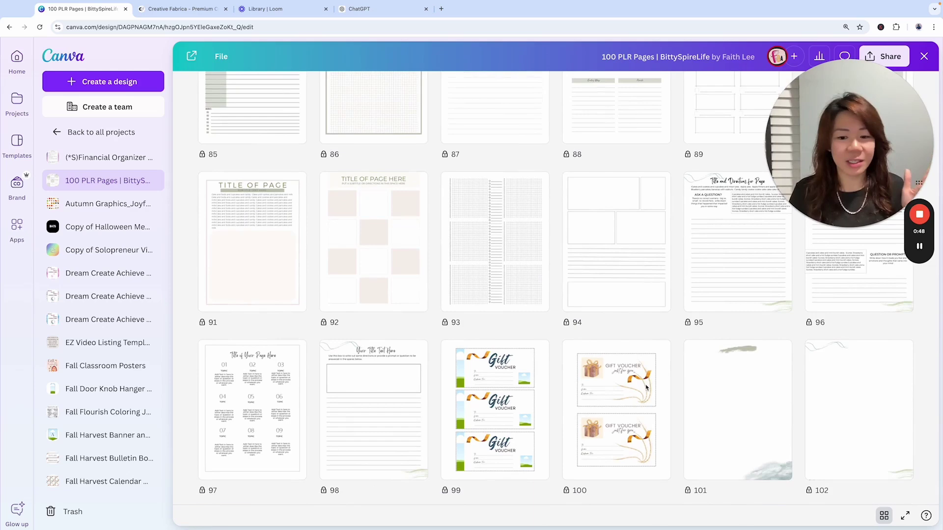
pyautogui.scroll(-3, 646, 387)
pyautogui.scroll(1, 661, 388)
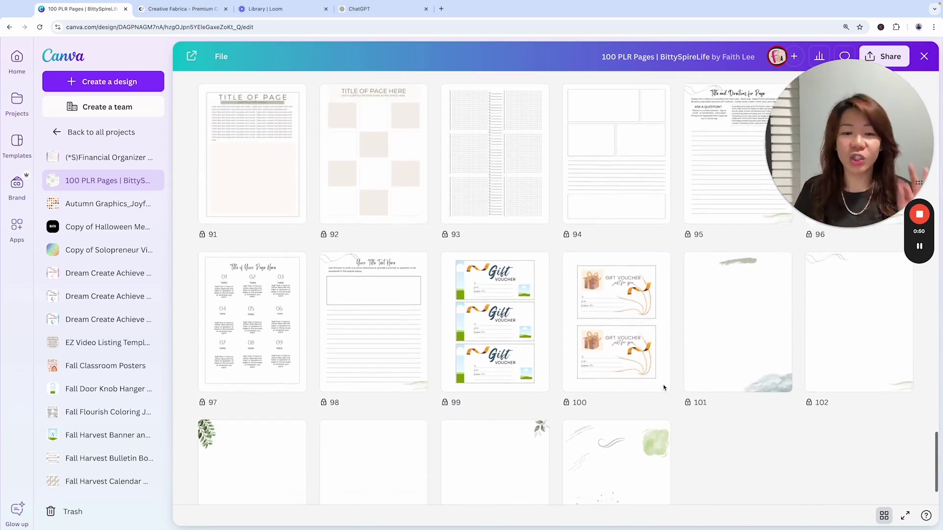
pyautogui.scroll(1, 664, 388)
pyautogui.scroll(3, 664, 388)
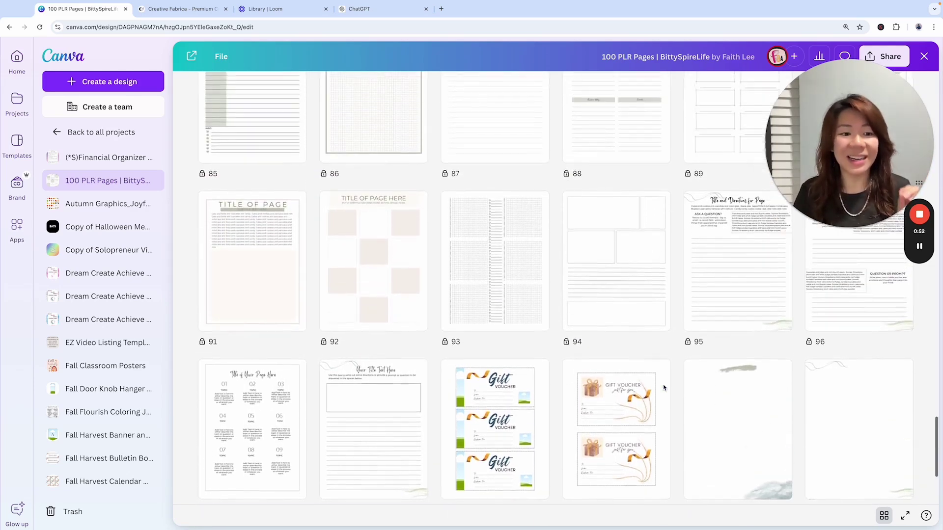
pyautogui.scroll(4, 664, 388)
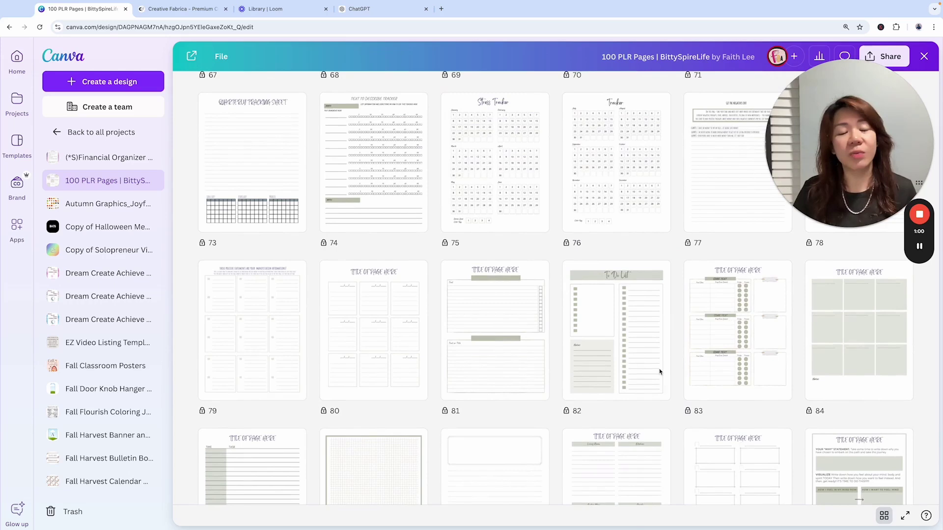
pyautogui.scroll(2, 672, 374)
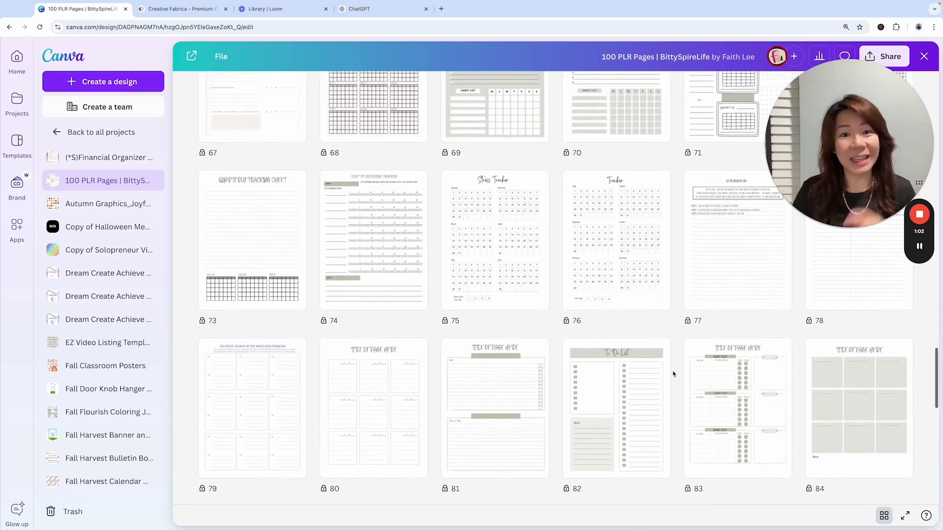
pyautogui.scroll(2, 673, 374)
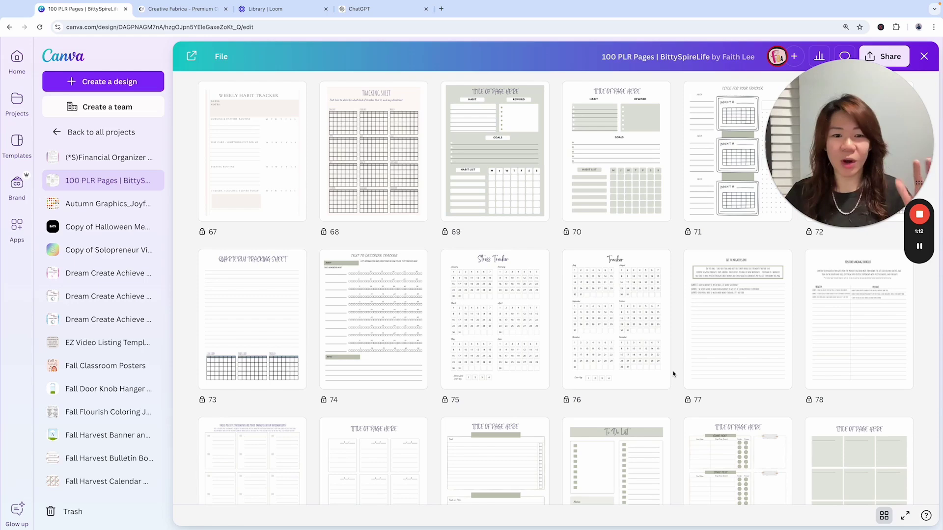
pyautogui.scroll(-3, 673, 374)
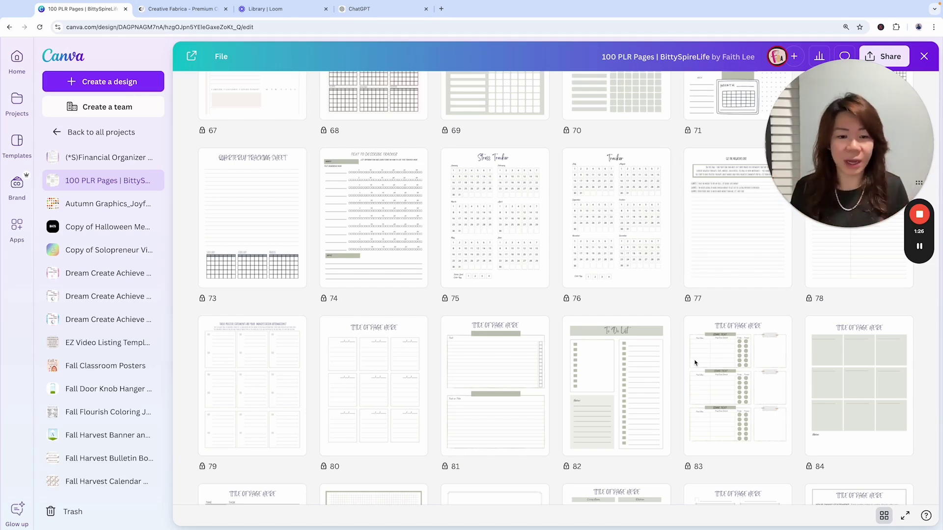
pyautogui.scroll(6, 634, 301)
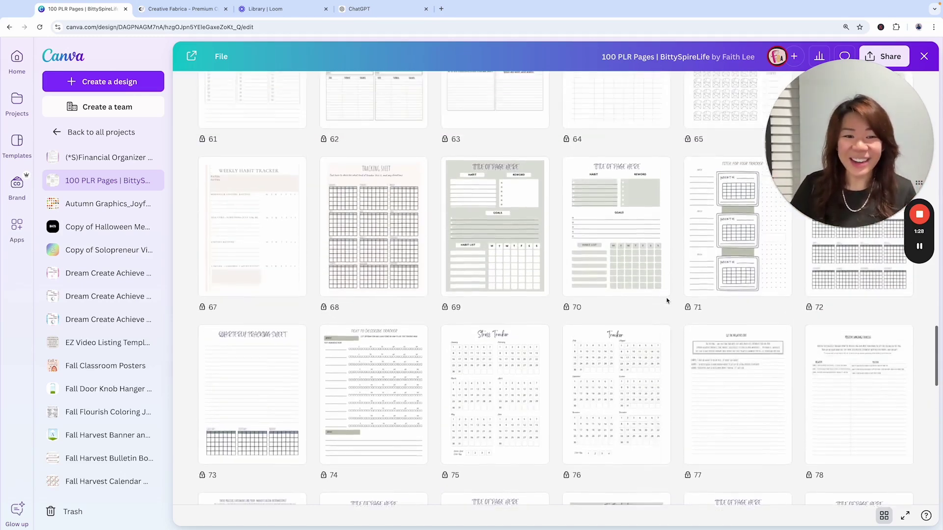
pyautogui.scroll(3, 667, 301)
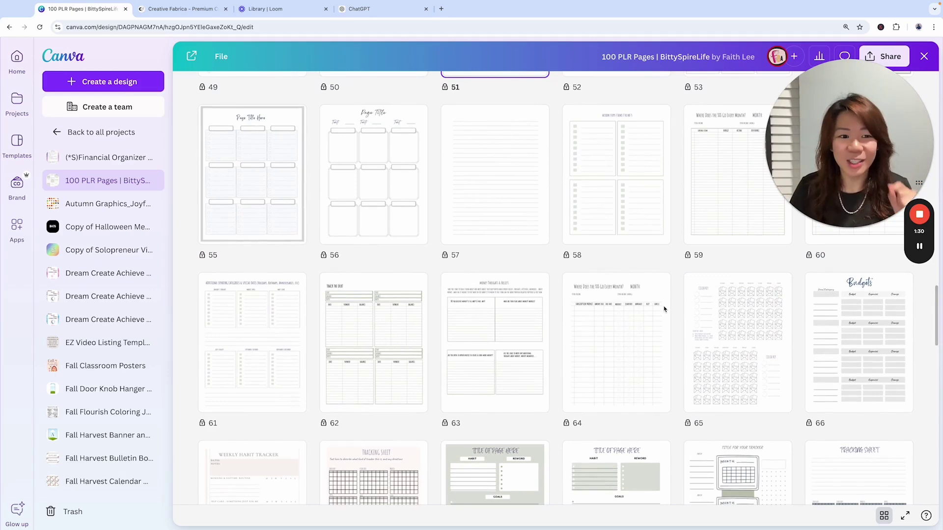
pyautogui.scroll(-15, 646, 305)
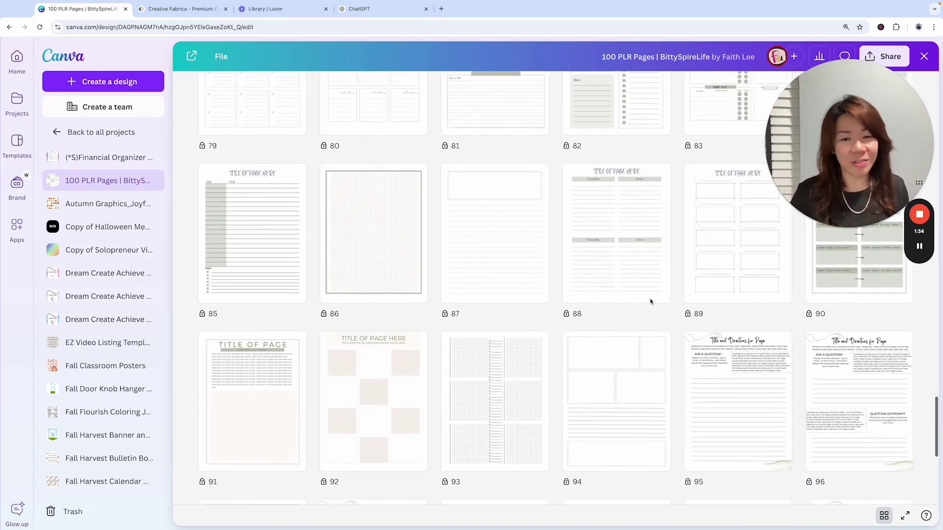
pyautogui.scroll(2, 650, 308)
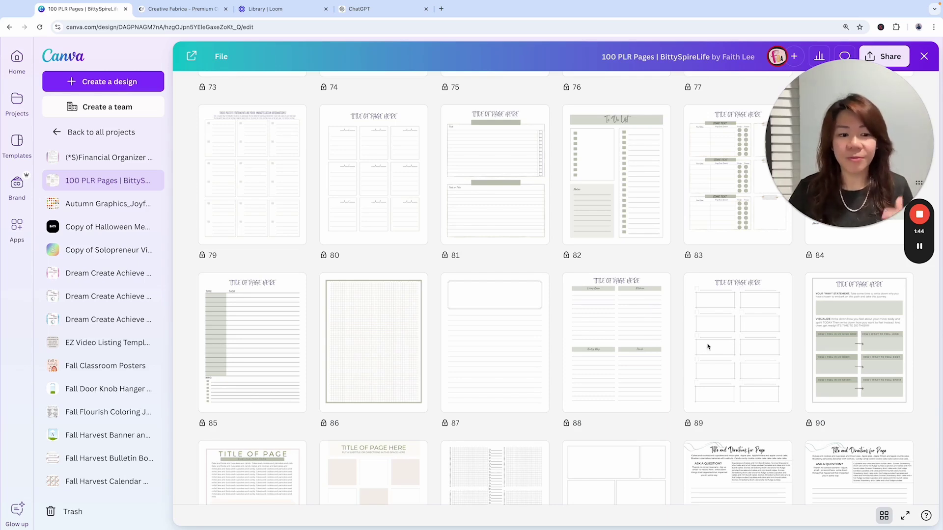
pyautogui.scroll(3, 709, 347)
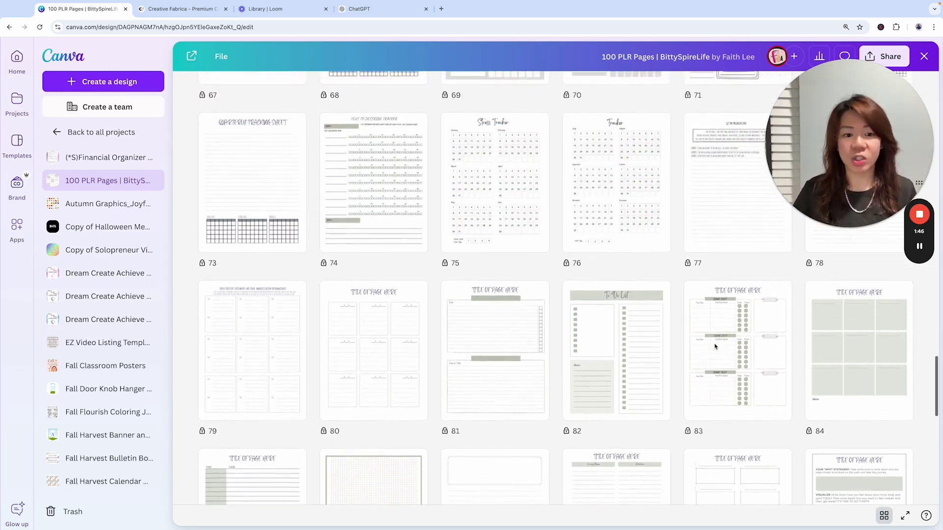
pyautogui.scroll(9, 715, 346)
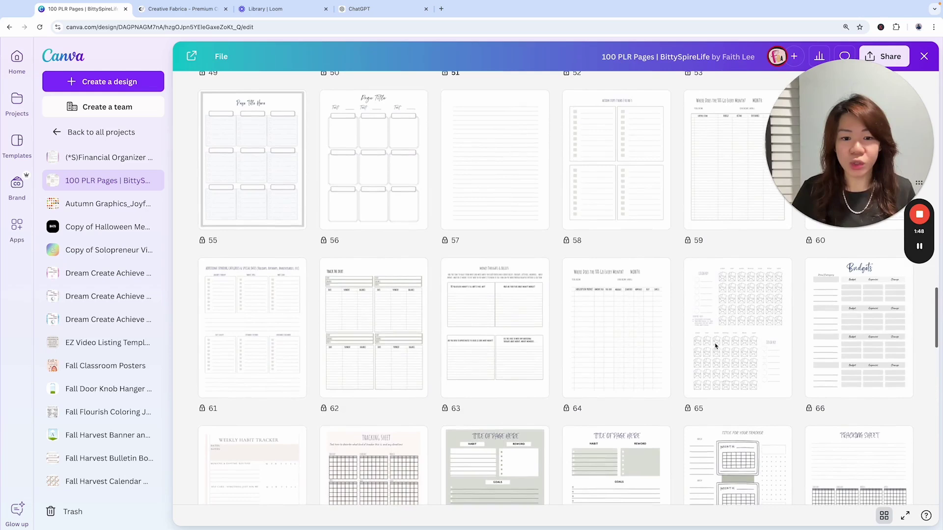
pyautogui.scroll(6, 715, 347)
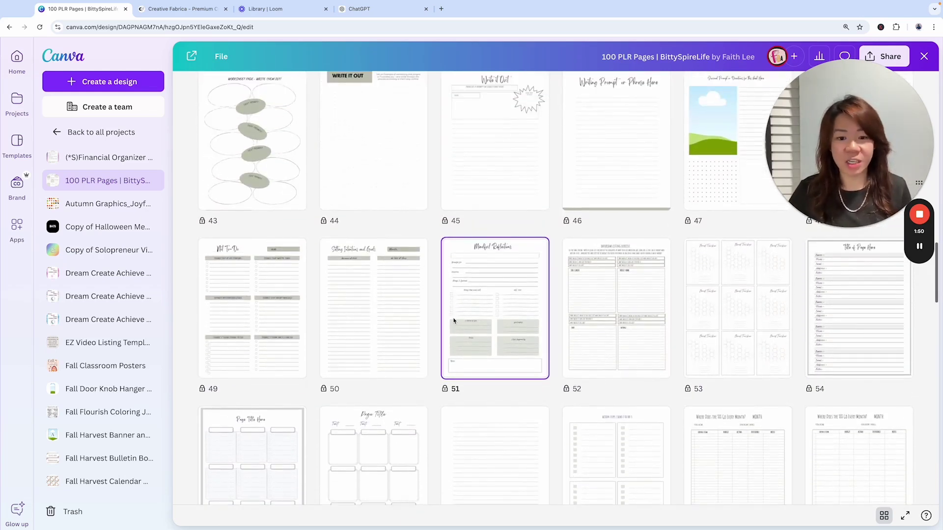
# - Open page 51 Mindful Reflections in the editor, then switch to the ChatGPT tab
pyautogui.doubleClick(492, 303)
pyautogui.scroll(3, 586, 327)
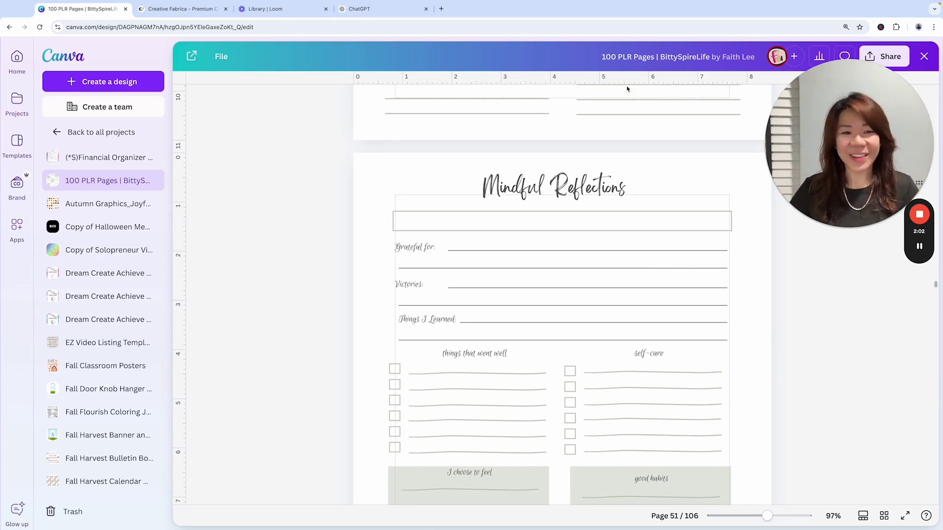
pyautogui.moveTo(386, 32)
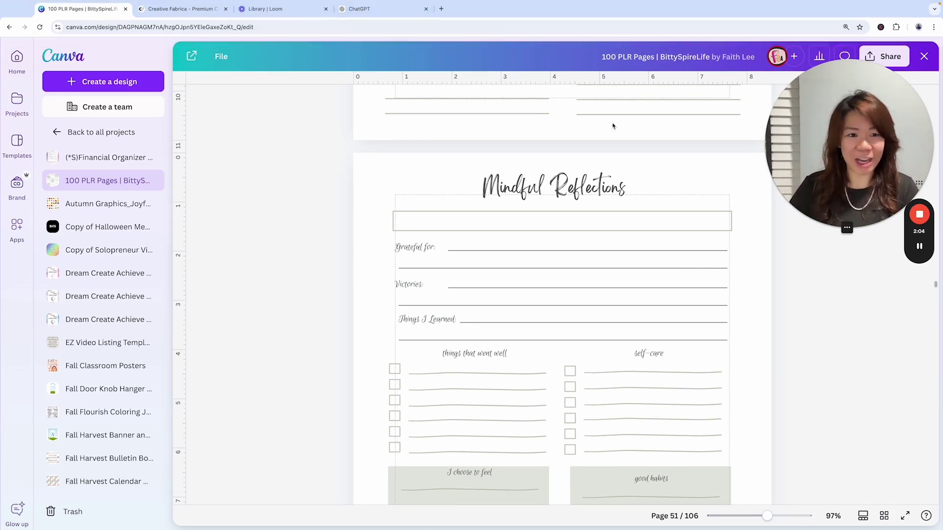
pyautogui.click(386, 15)
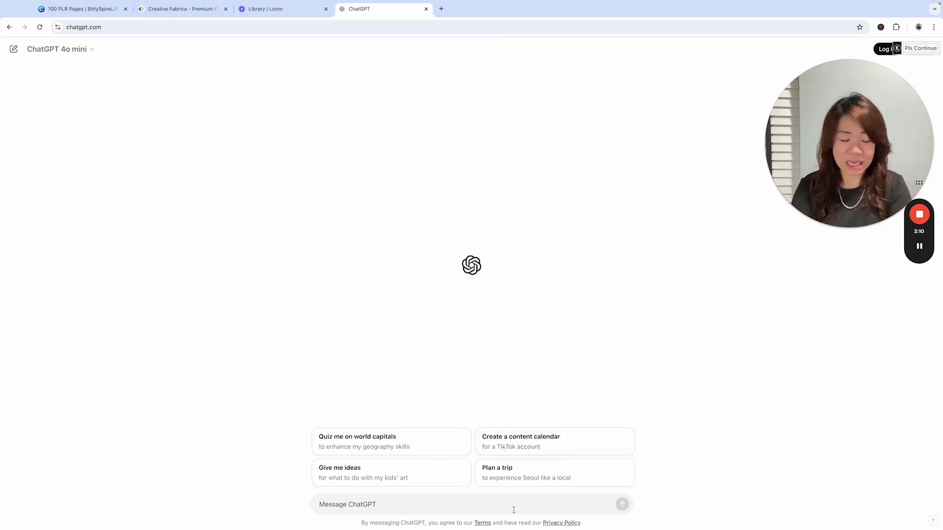
# - Ask ChatGPT 'please give me 30 mindfulness quotes' and then go back to the browser tabs
pyautogui.write('give me')
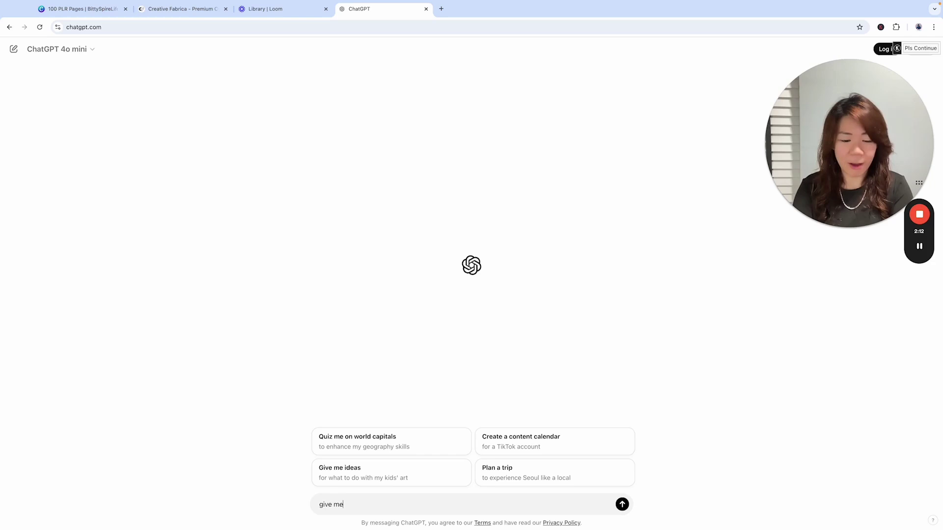
pyautogui.press('BackSpace')
pyautogui.press('BackSpace')
pyautogui.press('BackSpace')
pyautogui.press('BackSpace')
pyautogui.press('BackSpace')
pyautogui.press('BackSpace')
pyautogui.press('BackSpace')
pyautogui.write('please give me ')
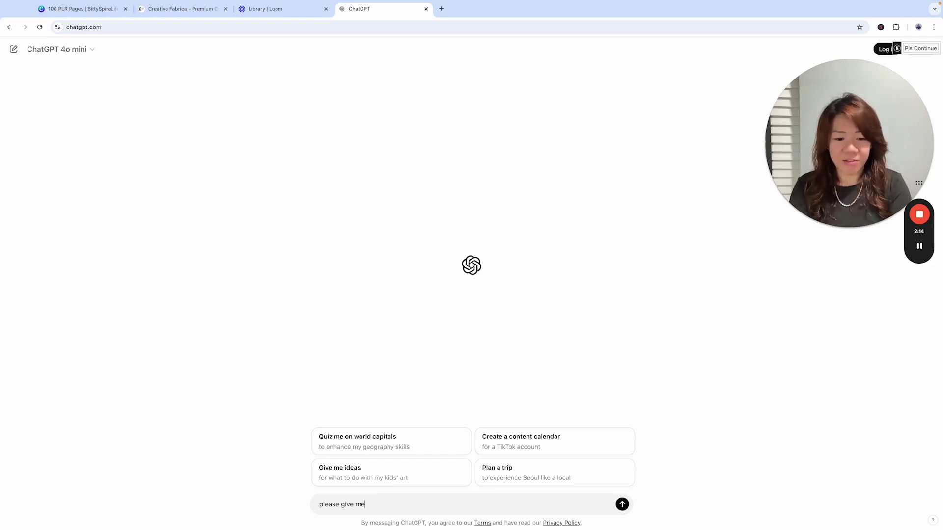
pyautogui.write('30 ')
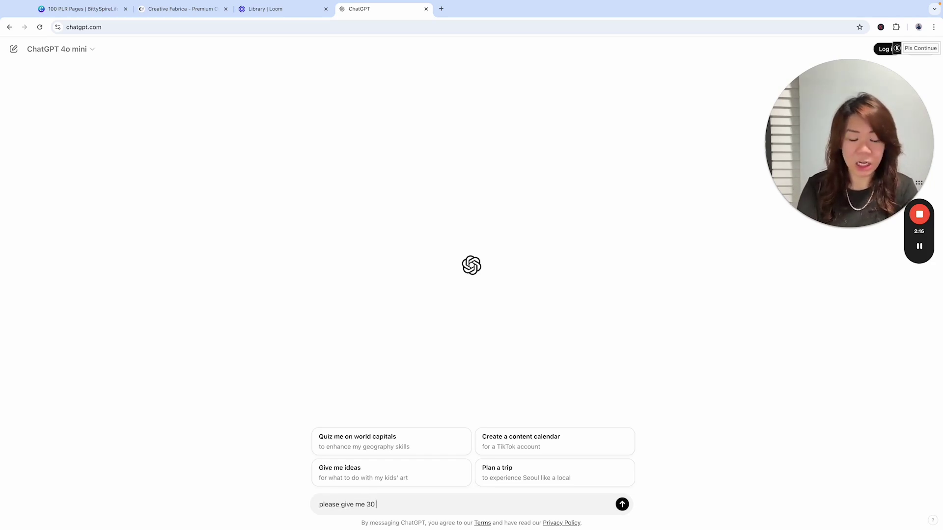
pyautogui.write('journal promppt')
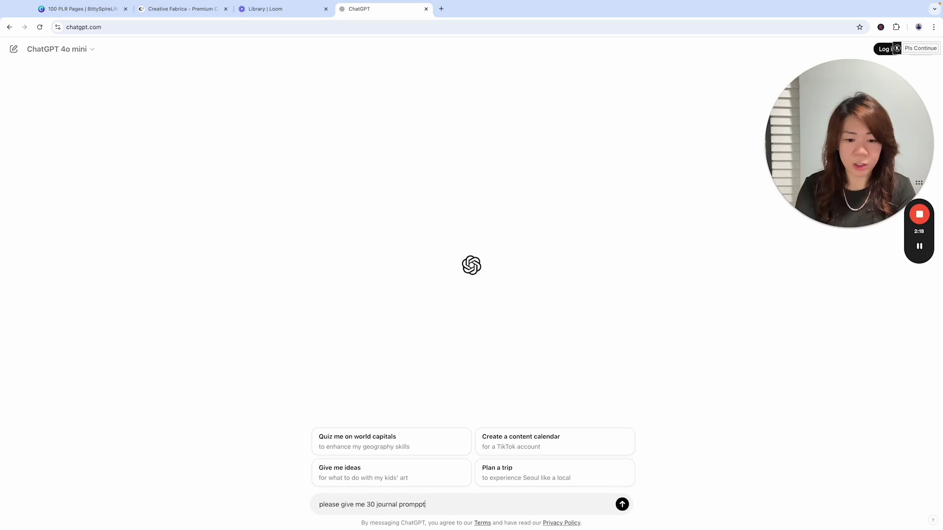
pyautogui.press('BackSpace')
pyautogui.press('BackSpace')
pyautogui.press('BackSpace')
pyautogui.press('BackSpace')
pyautogui.press('BackSpace')
pyautogui.press('BackSpace')
pyautogui.press('BackSpace')
pyautogui.press('BackSpace')
pyautogui.press('BackSpace')
pyautogui.press('BackSpace')
pyautogui.press('BackSpace')
pyautogui.press('BackSpace')
pyautogui.press('BackSpace')
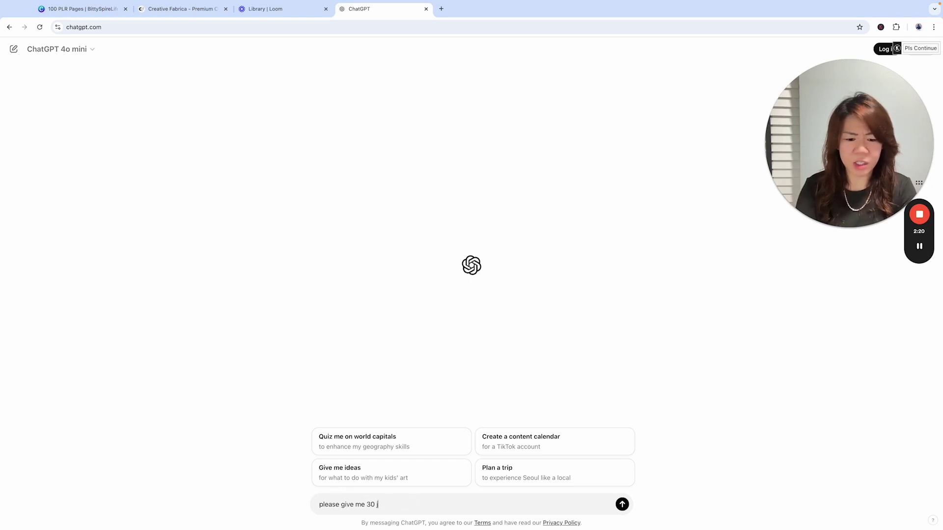
pyautogui.write('mindfulness quotes')
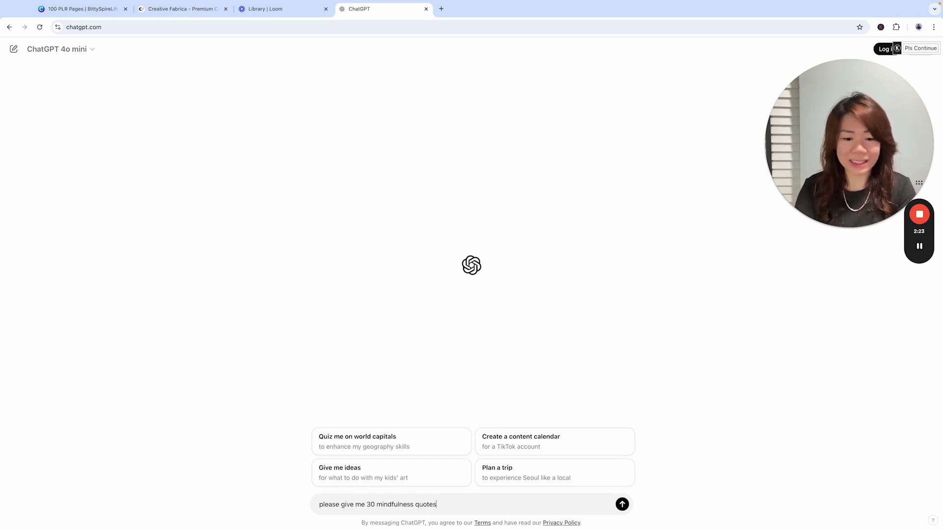
pyautogui.press('Return')
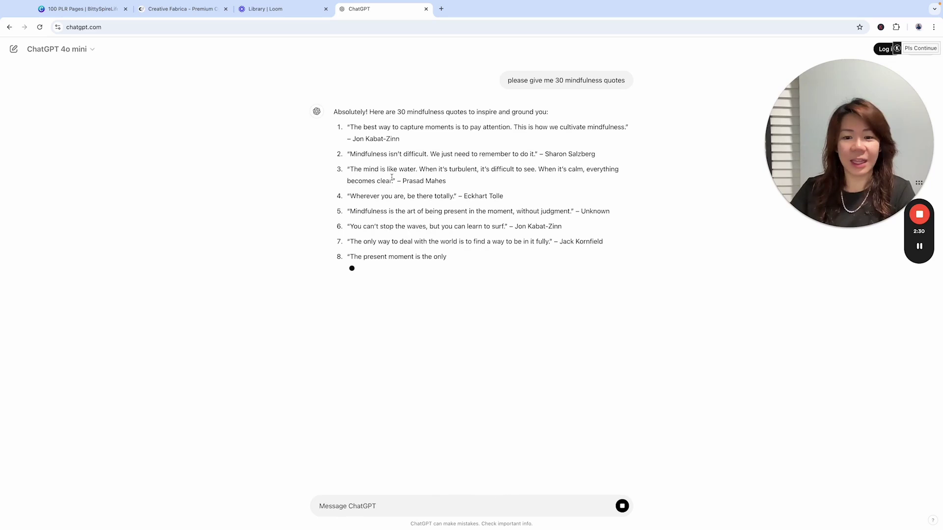
pyautogui.click(180, 10)
# - Back in Canva, create a new blank Document in US Letter size
pyautogui.click(81, 9)
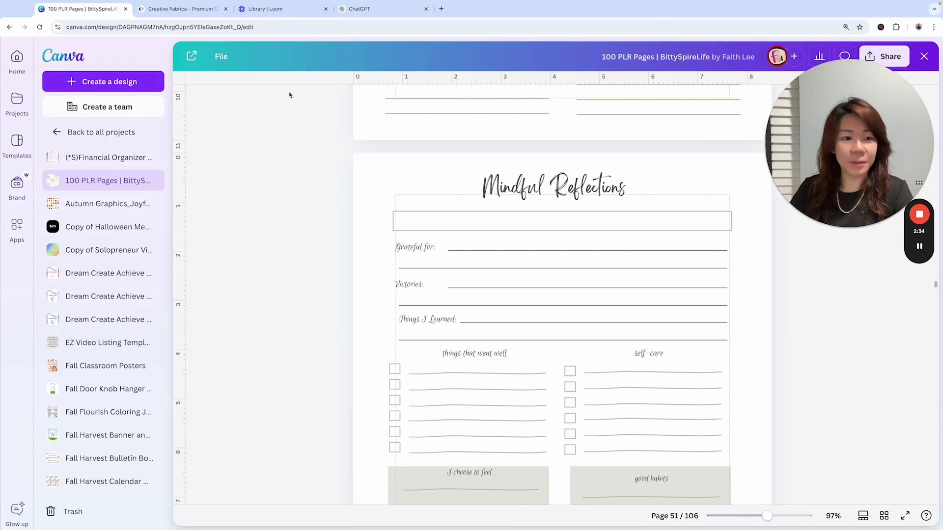
pyautogui.click(103, 82)
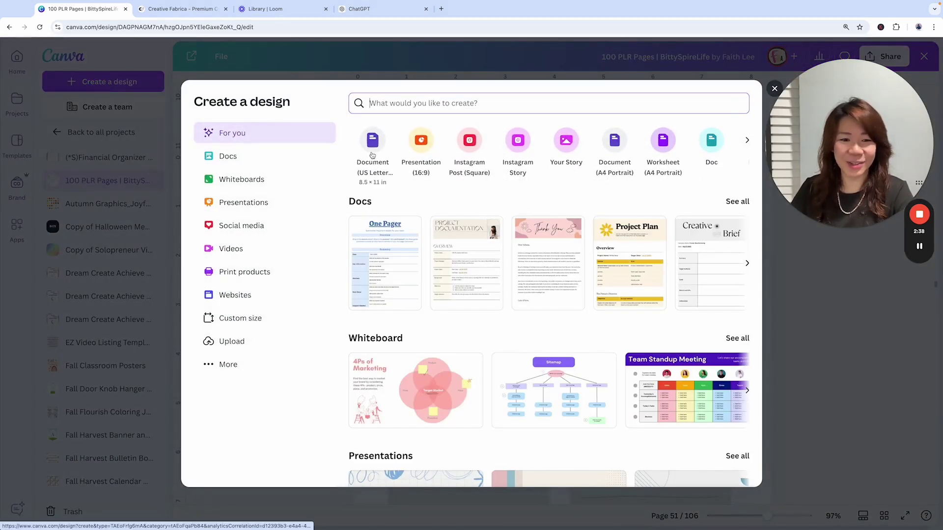
pyautogui.click(372, 143)
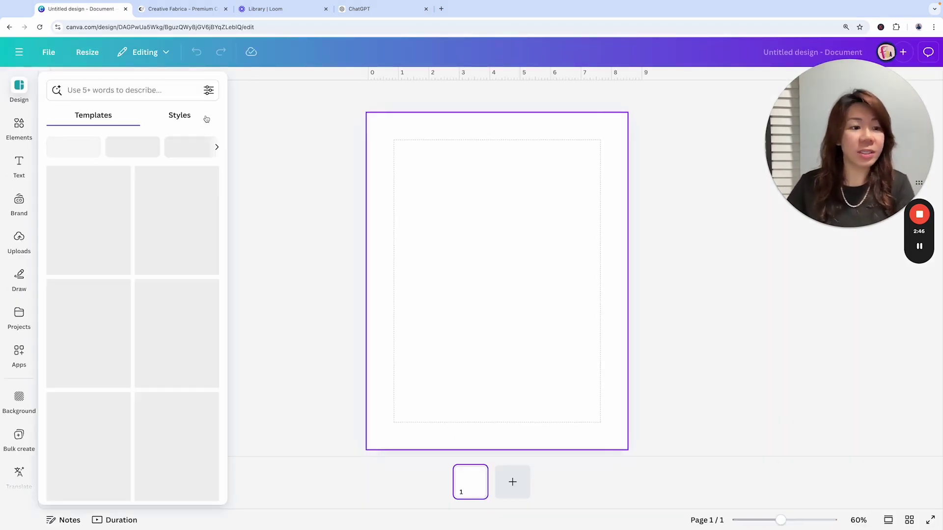
# - Load canva.com in a new browser tab and open the 100 PLR Pages design
pyautogui.click(441, 9)
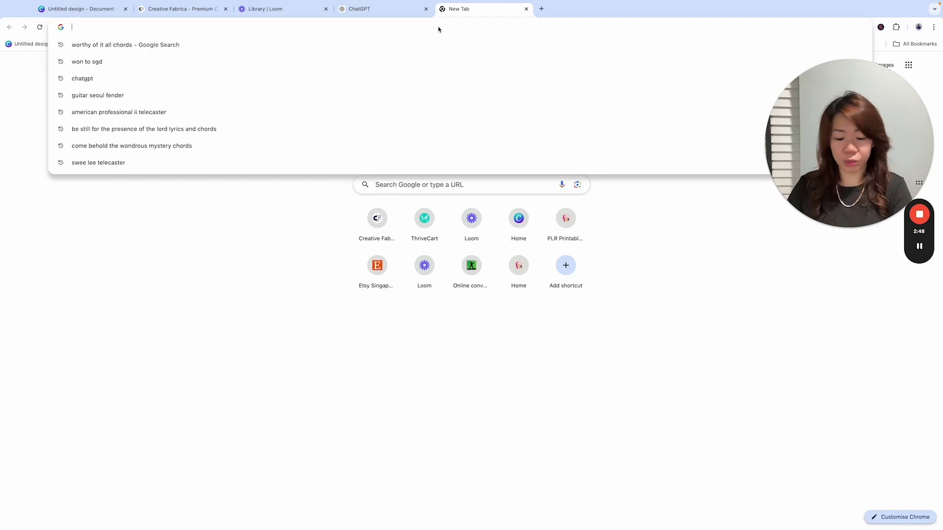
pyautogui.write('canva.com')
pyautogui.press('Return')
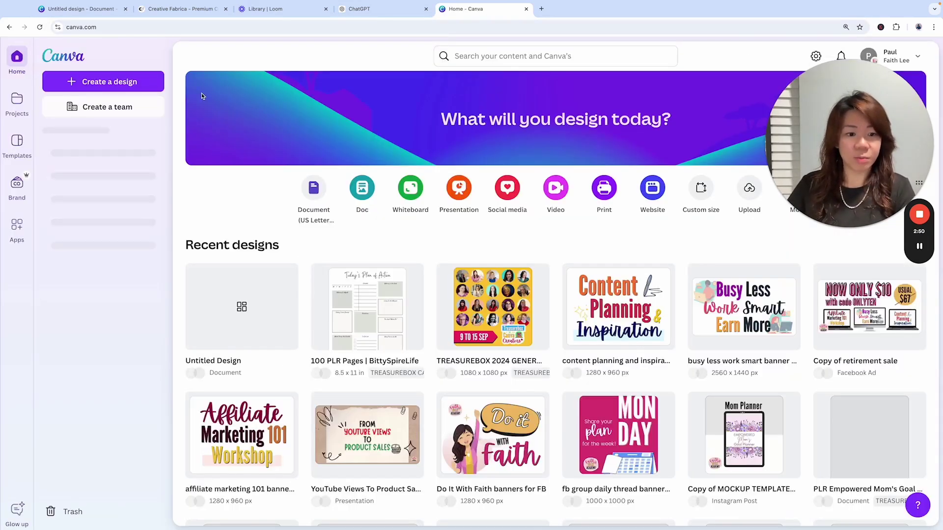
pyautogui.click(381, 294)
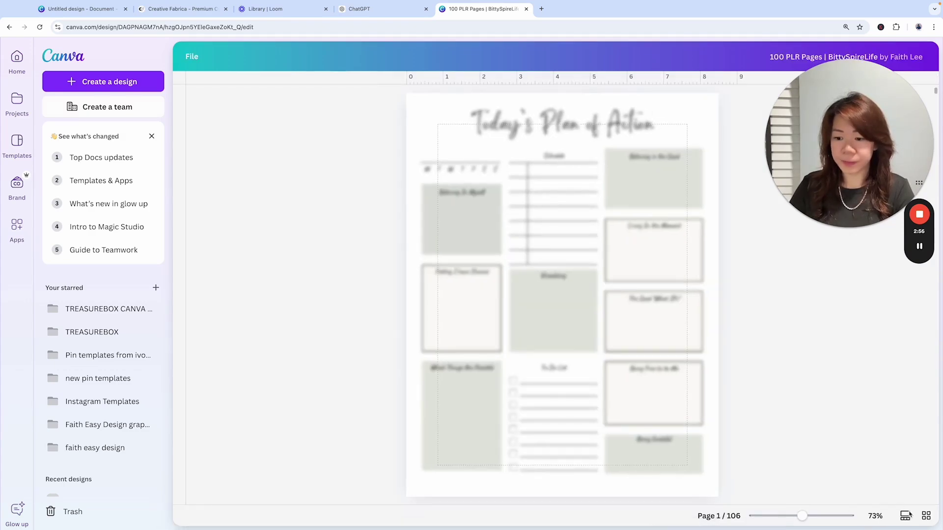
# - In Grid view, select page 51 Mindful Reflections and open the design in a new tab
pyautogui.click(884, 516)
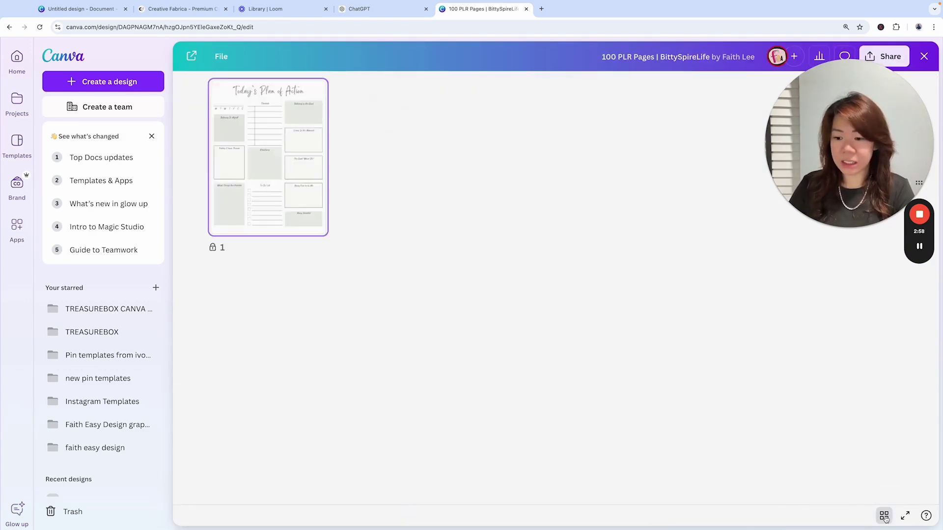
pyautogui.scroll(-20, 582, 340)
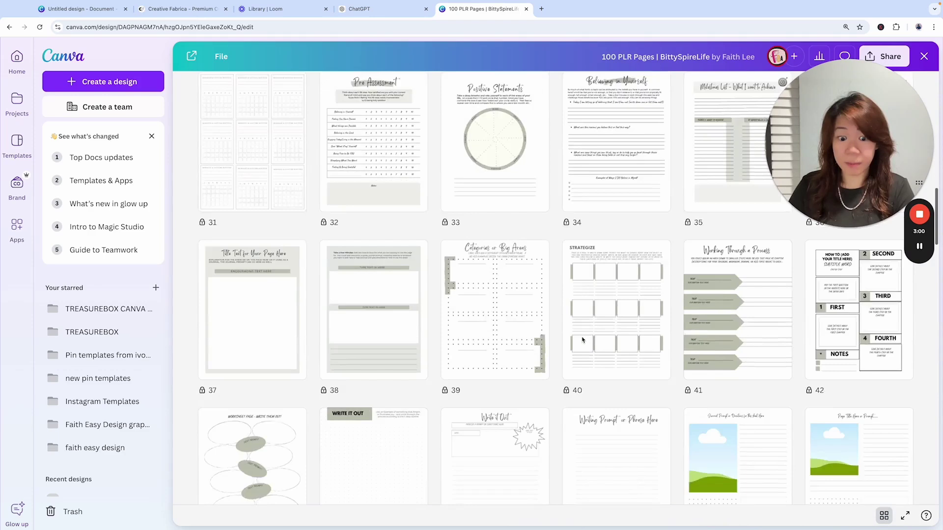
pyautogui.click(531, 223)
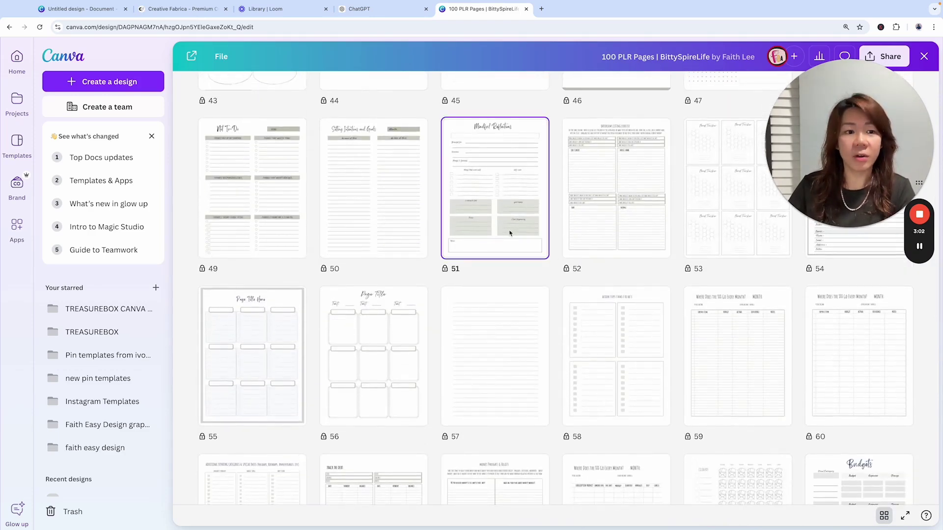
pyautogui.click(192, 56)
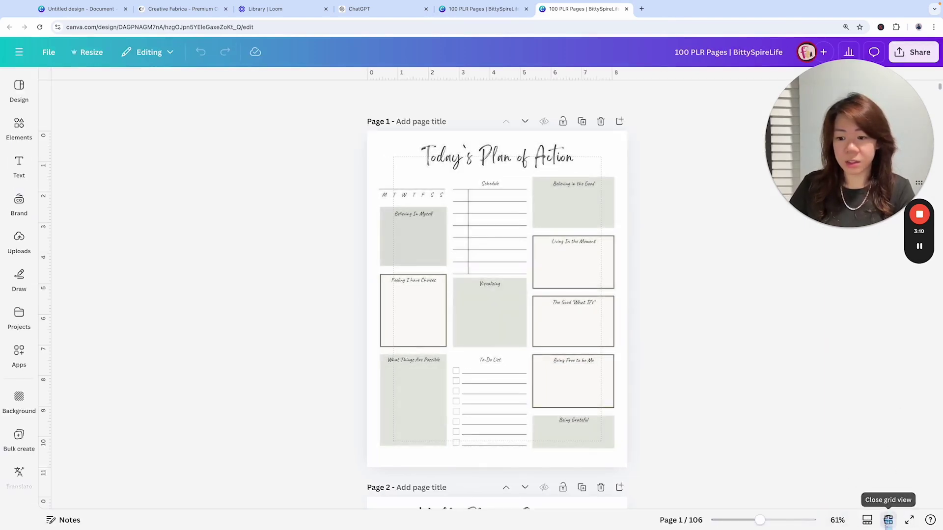
# - Copy page 51 Mindful Reflections from Grid view, then show the Untitled design's page grid
pyautogui.click(888, 520)
pyautogui.scroll(-5, 628, 339)
pyautogui.scroll(-9, 627, 338)
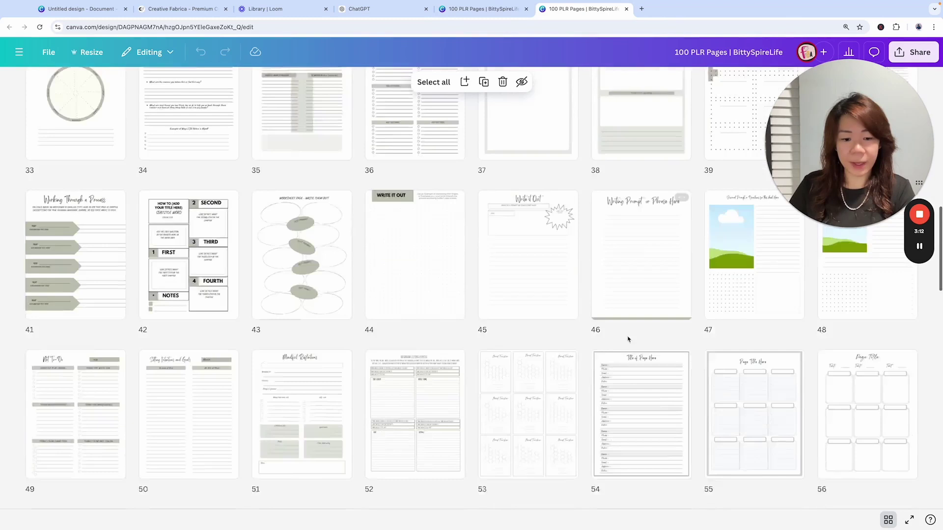
pyautogui.click(334, 301)
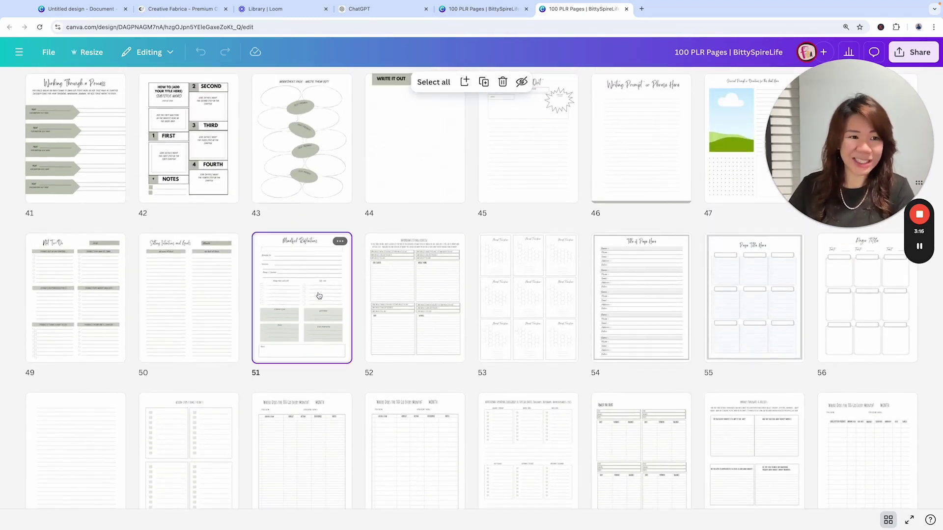
pyautogui.hotkey('ctrl', '1')
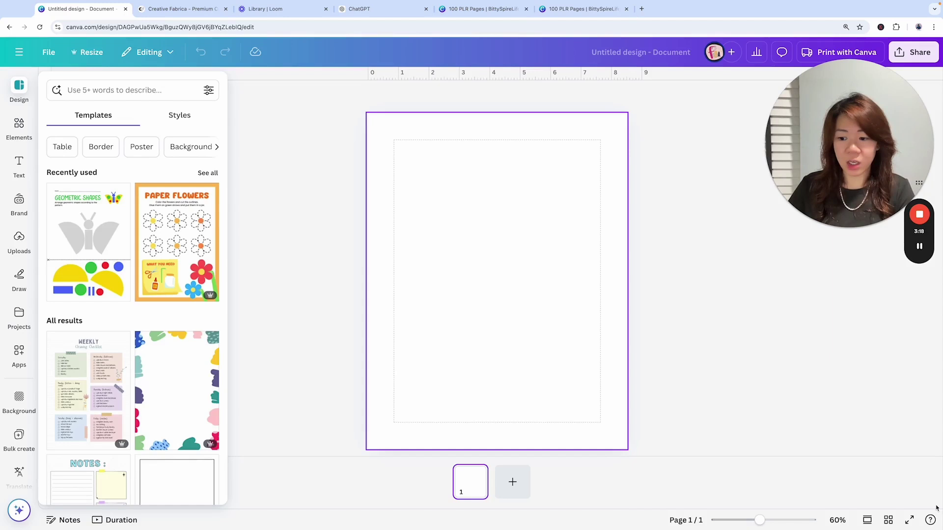
pyautogui.click(888, 521)
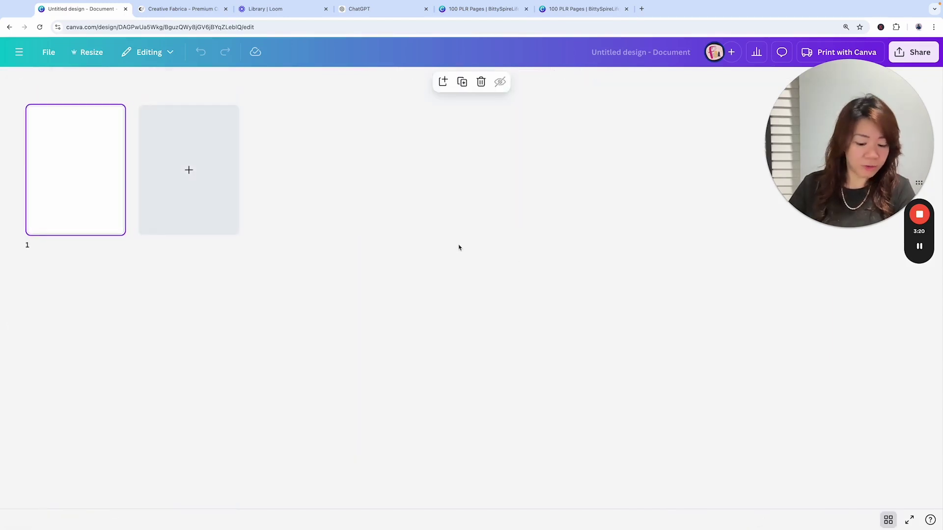
# - Paste the Mindful Reflections page, delete blank page 1, and open the pasted page for editing
pyautogui.hotkey('ctrl', 'v')
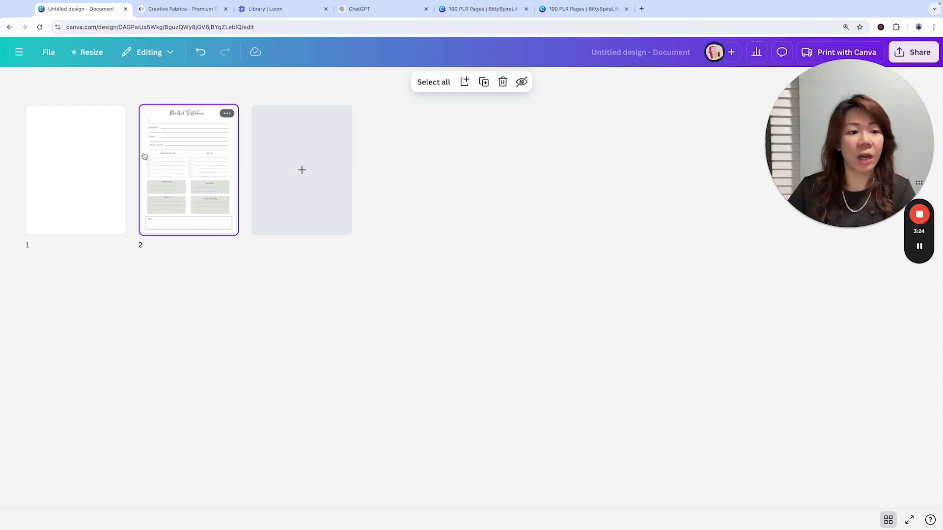
pyautogui.click(101, 152)
pyautogui.press('Delete')
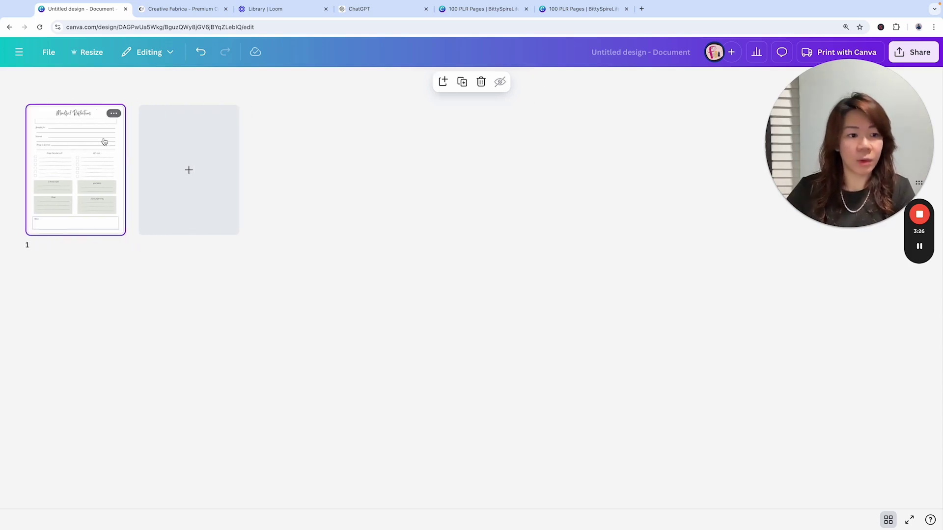
pyautogui.doubleClick(104, 142)
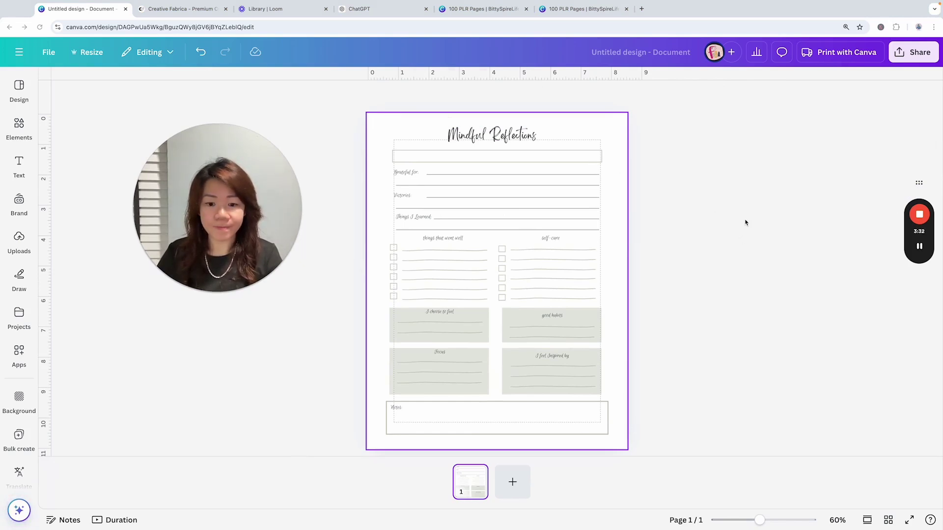
# - Zoom the page to 109% and inspect the title, self-care lines and border options
pyautogui.click(485, 138)
pyautogui.click(778, 431)
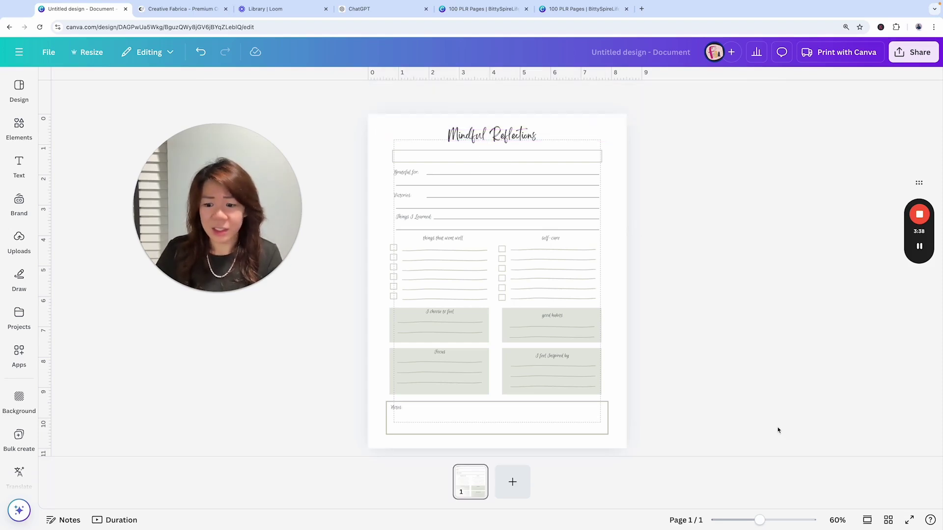
pyautogui.moveTo(759, 520); pyautogui.dragTo(774, 520)
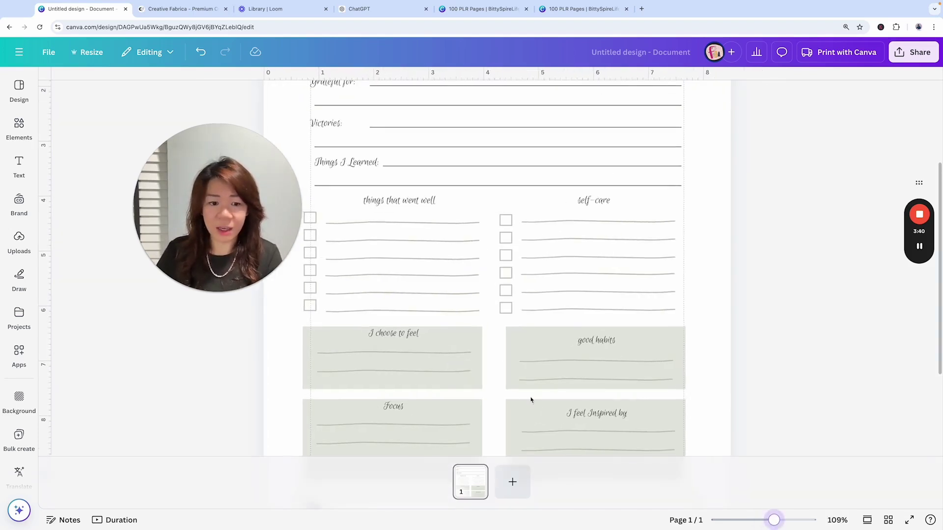
pyautogui.scroll(3, 543, 263)
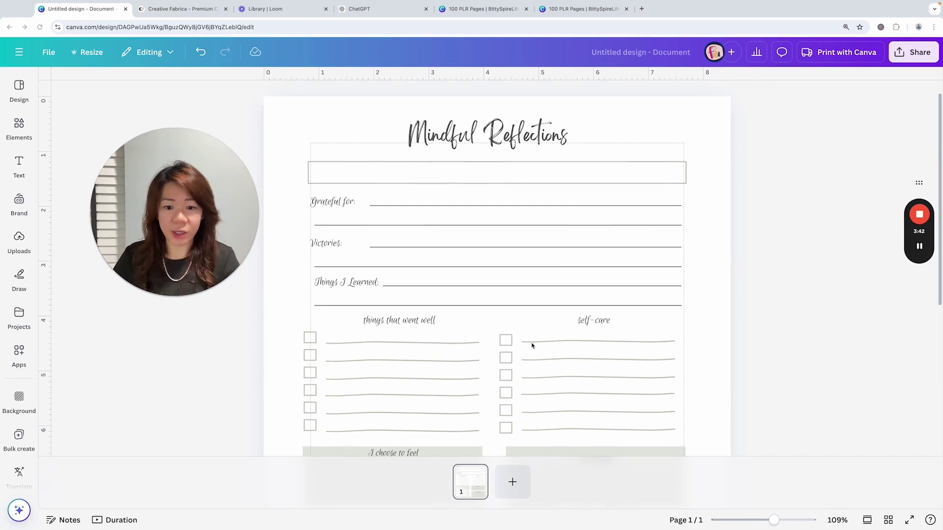
pyautogui.click(578, 348)
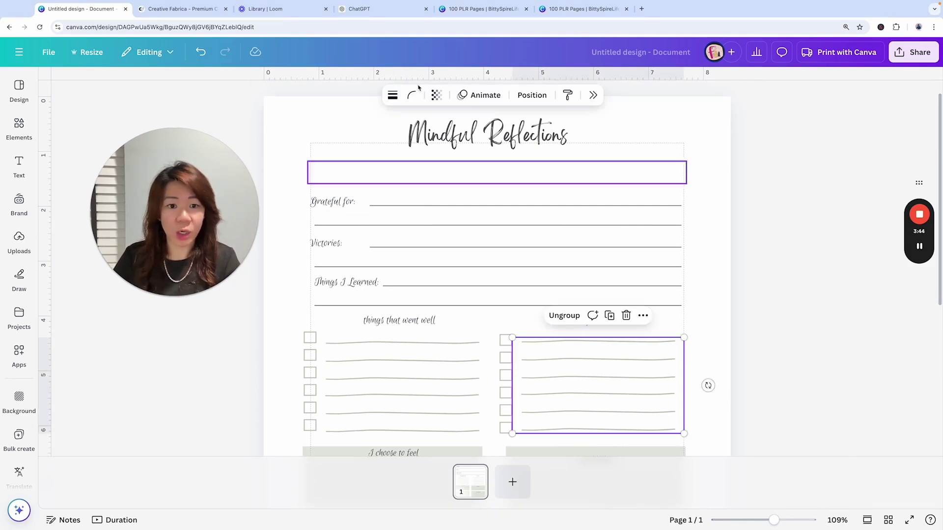
pyautogui.click(393, 95)
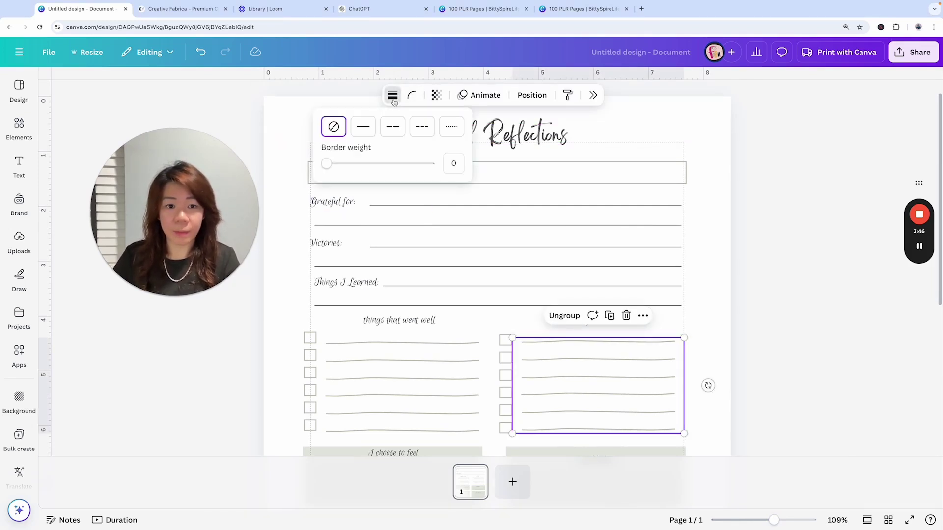
pyautogui.click(595, 225)
# - Recolour the empty box under the title black and apply Change all to matching grey-green elements
pyautogui.click(558, 180)
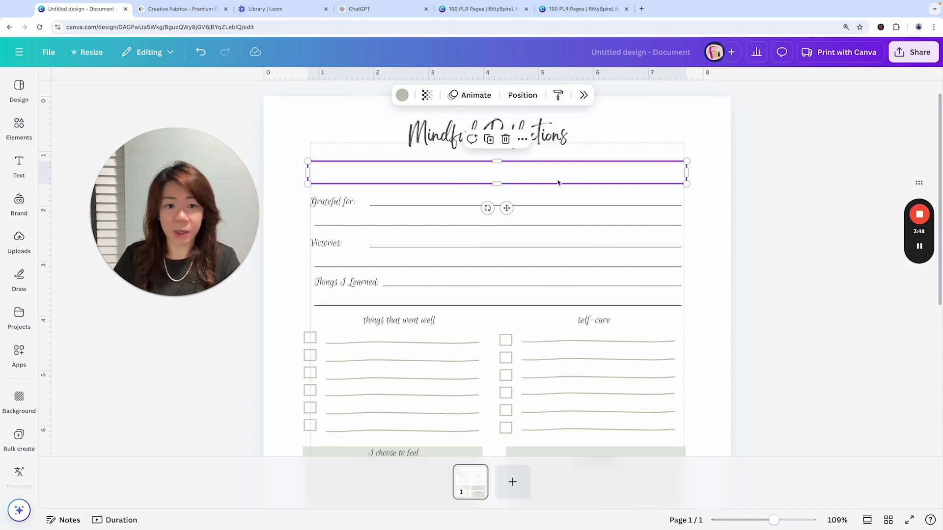
pyautogui.click(403, 95)
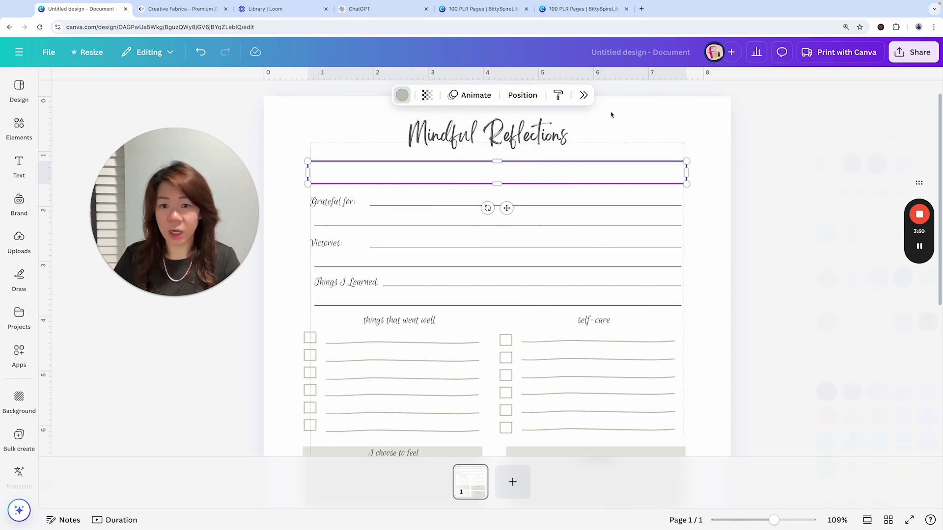
pyautogui.click(793, 391)
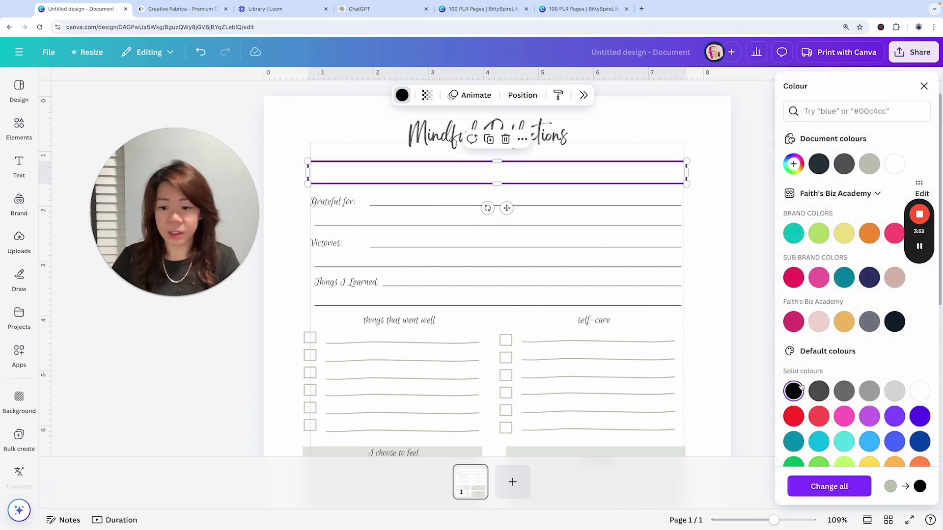
pyautogui.click(829, 486)
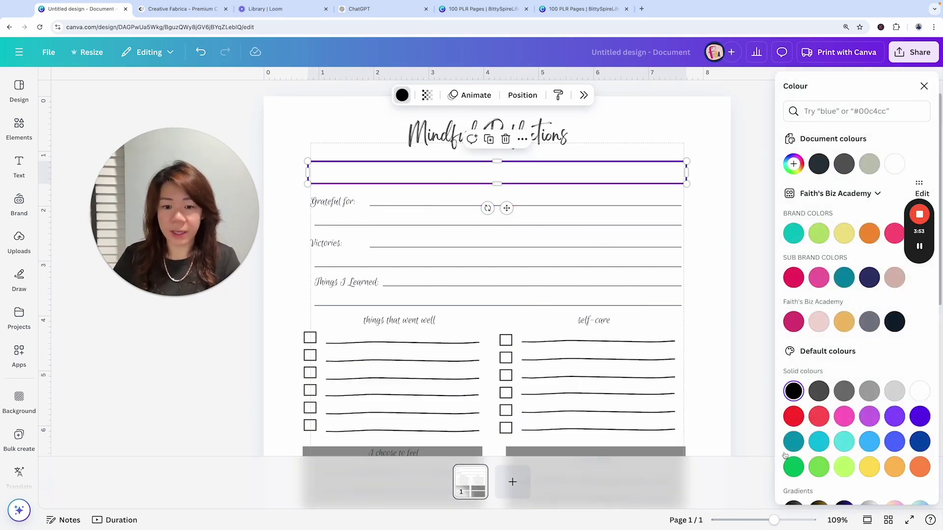
pyautogui.click(723, 362)
pyautogui.scroll(-3, 726, 358)
pyautogui.scroll(-3, 725, 358)
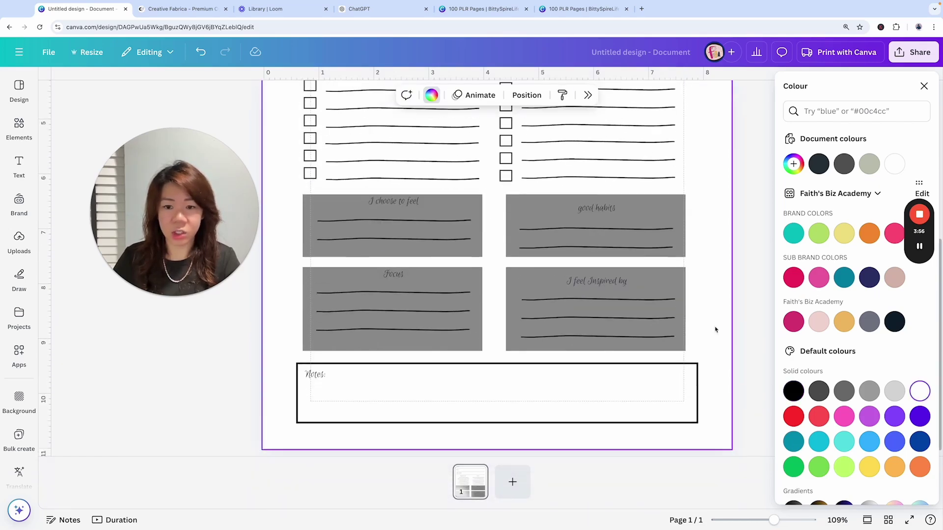
# - Turn the good habits, I feel Inspired by, I choose to feel and Focus boxes white
pyautogui.click(678, 219)
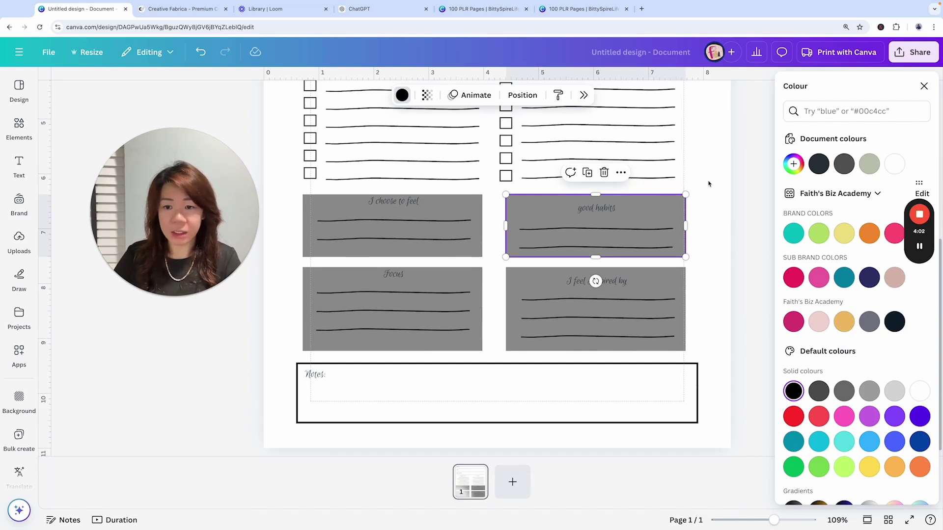
pyautogui.click(894, 164)
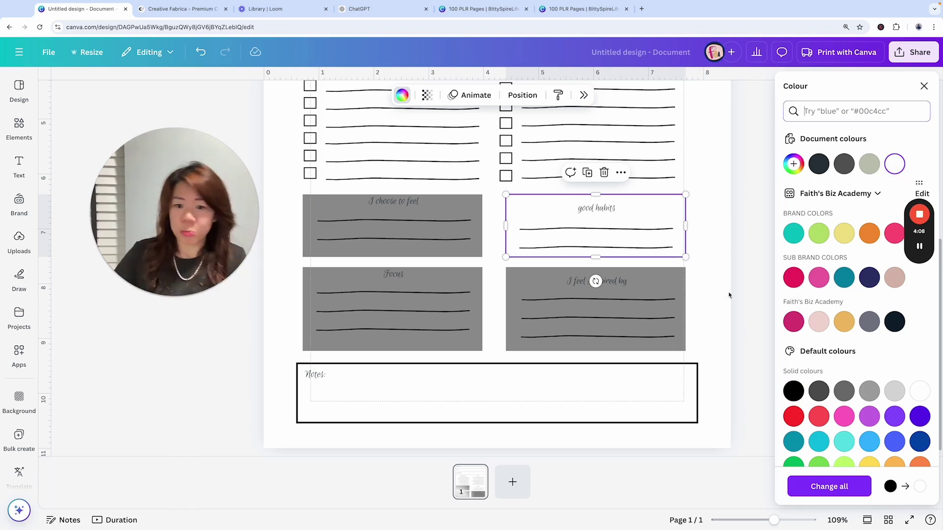
pyautogui.click(680, 284)
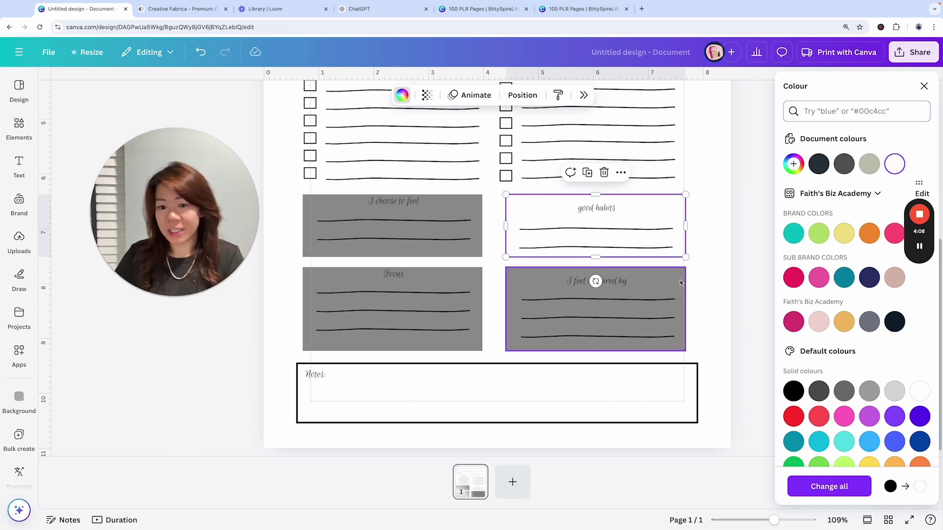
pyautogui.click(901, 167)
pyautogui.click(393, 231)
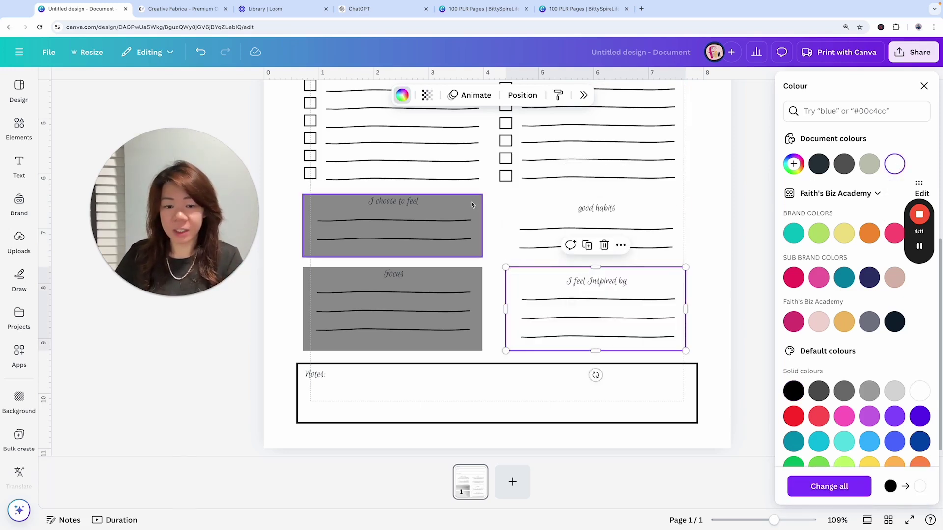
pyautogui.click(894, 164)
pyautogui.click(393, 310)
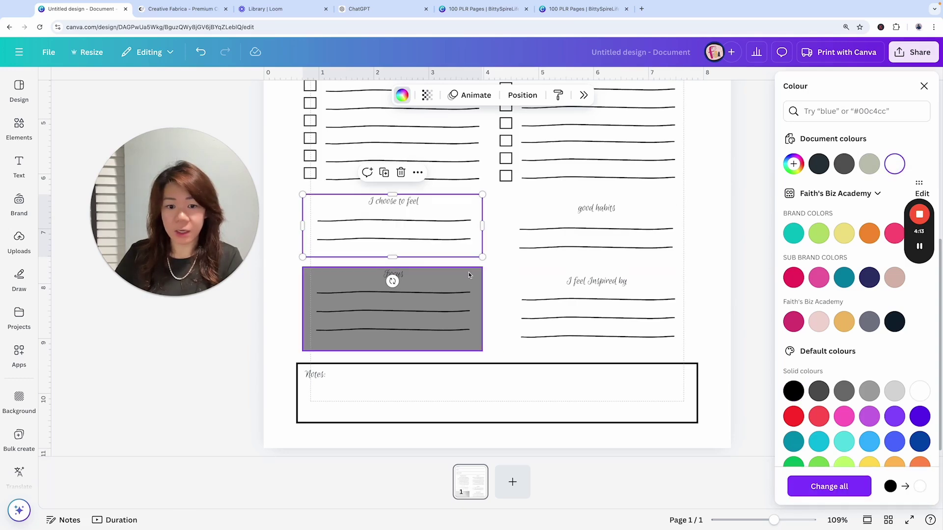
pyautogui.click(900, 167)
pyautogui.click(762, 233)
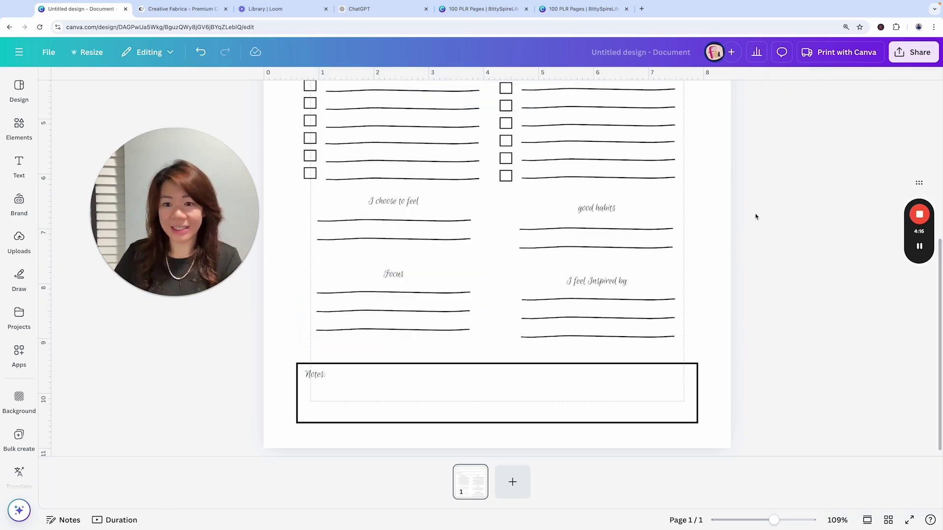
pyautogui.scroll(5, 756, 214)
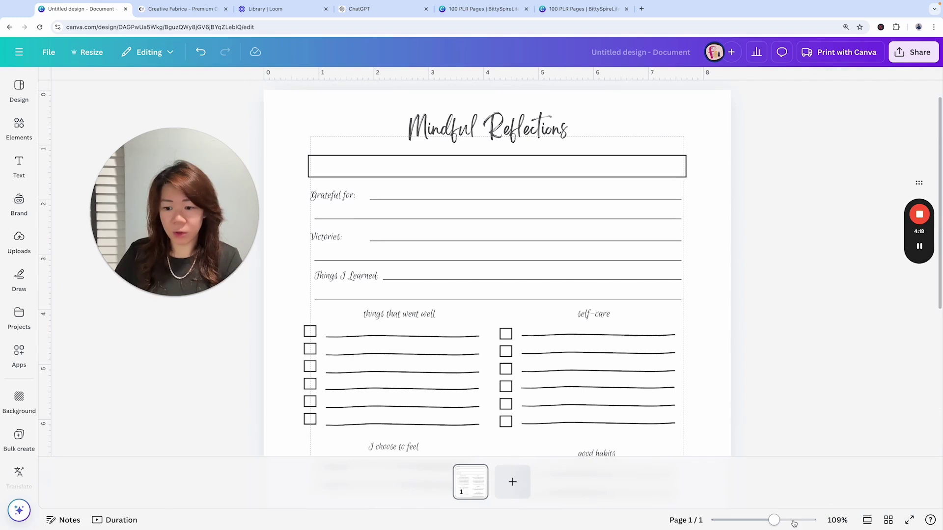
pyautogui.moveTo(775, 521); pyautogui.dragTo(759, 523)
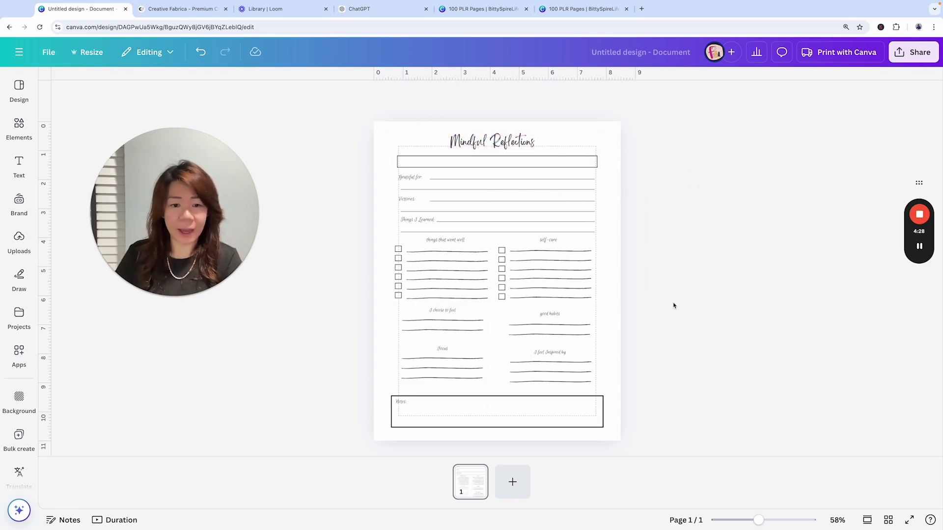
pyautogui.moveTo(172, 211); pyautogui.dragTo(825, 181)
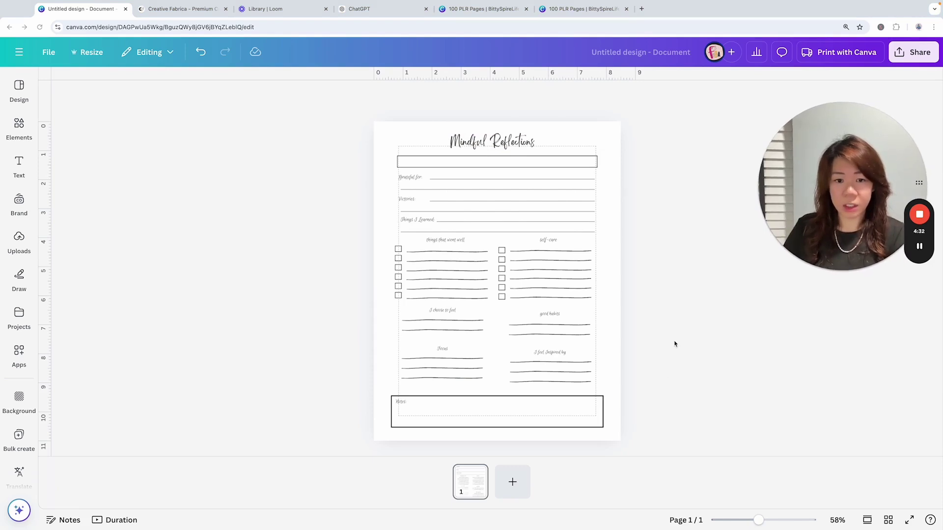
pyautogui.scroll(-1, 676, 343)
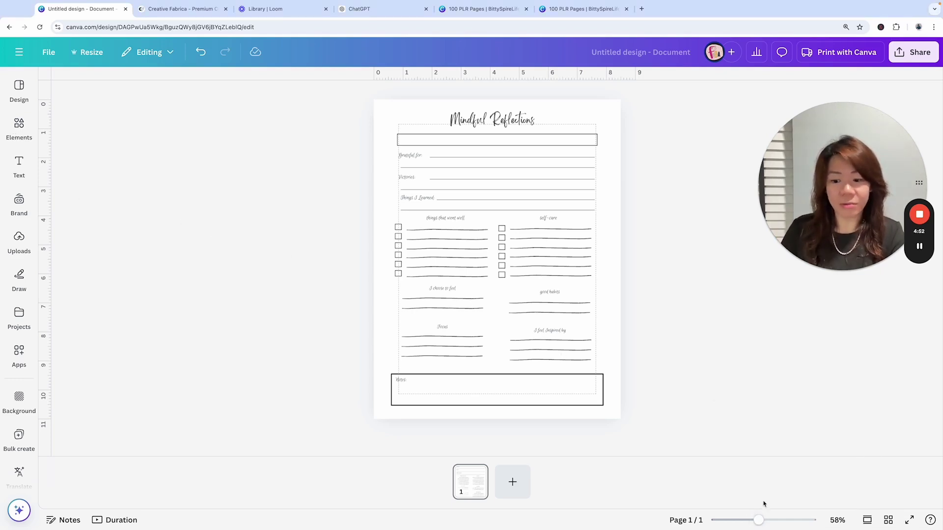
pyautogui.moveTo(759, 520); pyautogui.dragTo(772, 520)
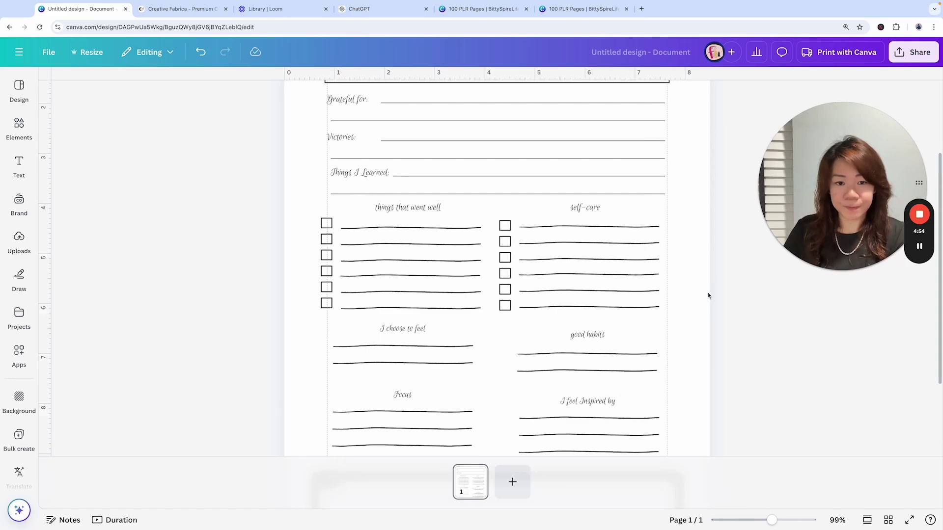
pyautogui.scroll(3, 708, 295)
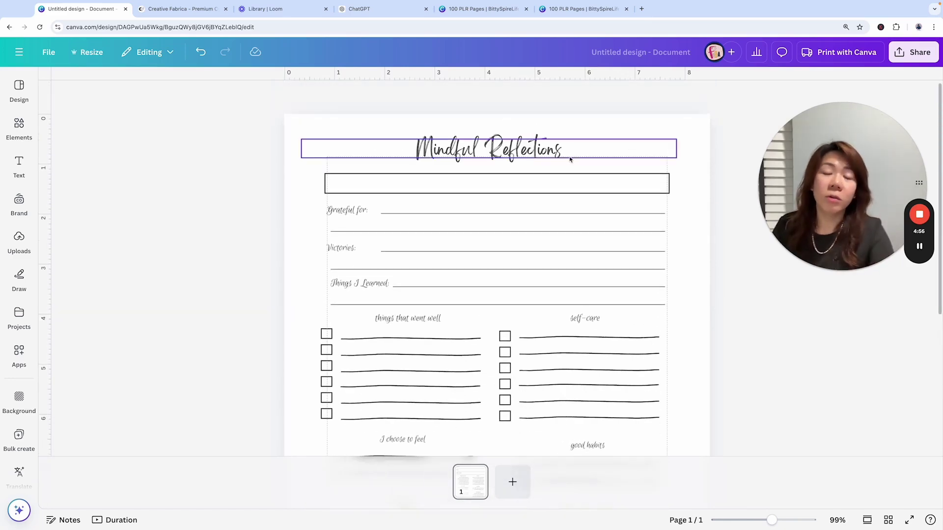
pyautogui.click(380, 9)
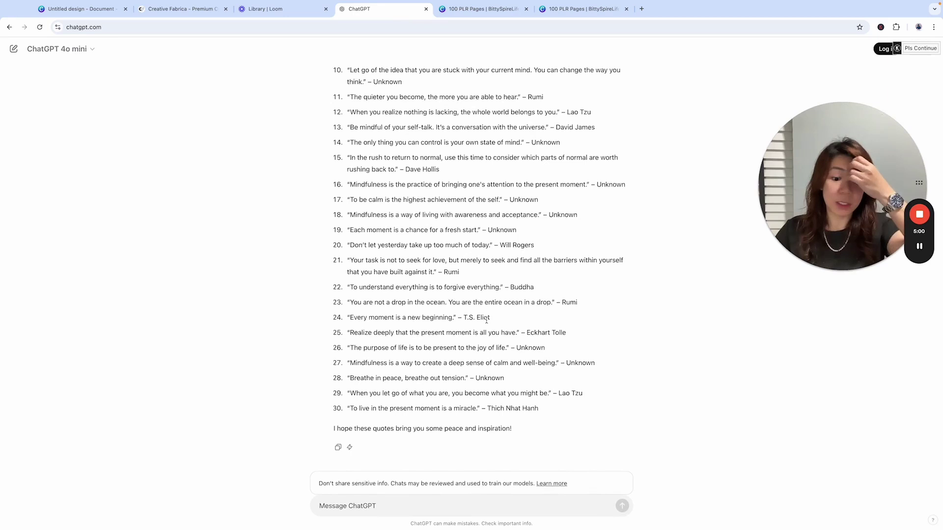
pyautogui.click(97, 9)
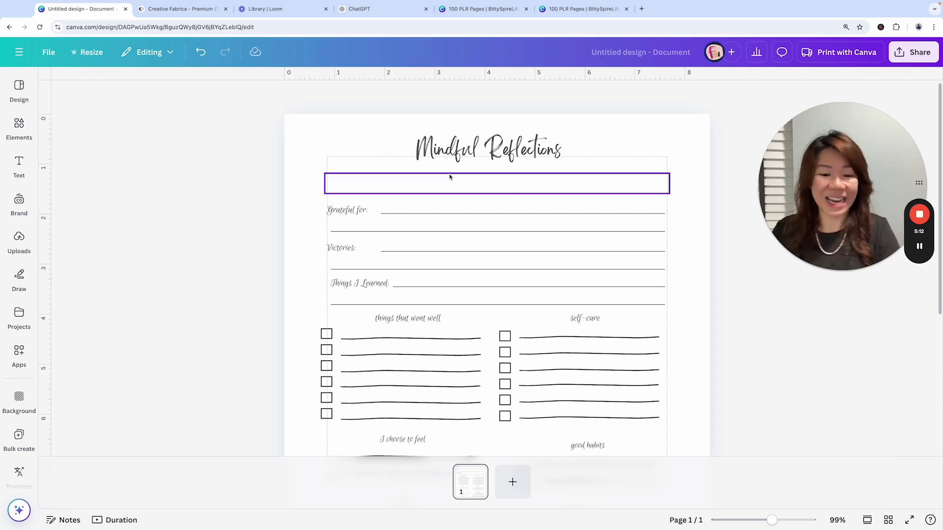
# - Delete the empty bar under the title and add a text box stretched full width beneath it
pyautogui.click(622, 187)
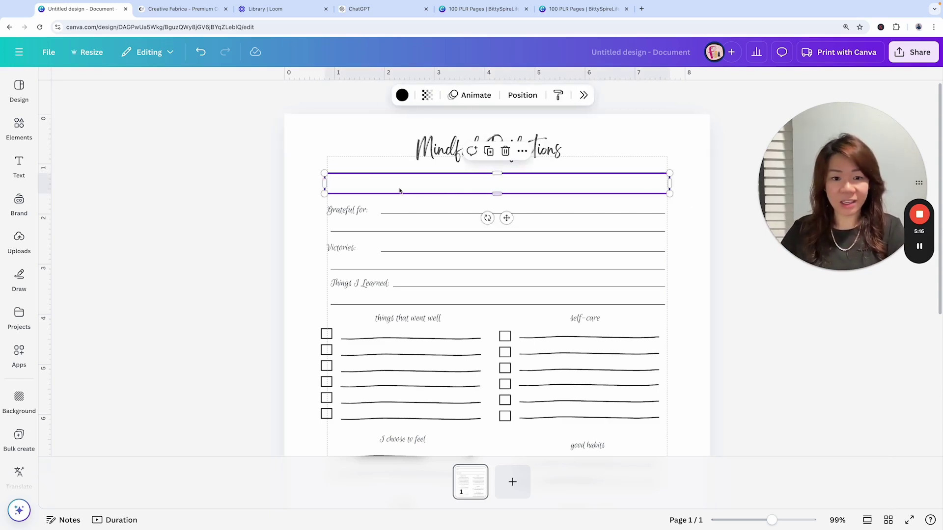
pyautogui.press('Delete')
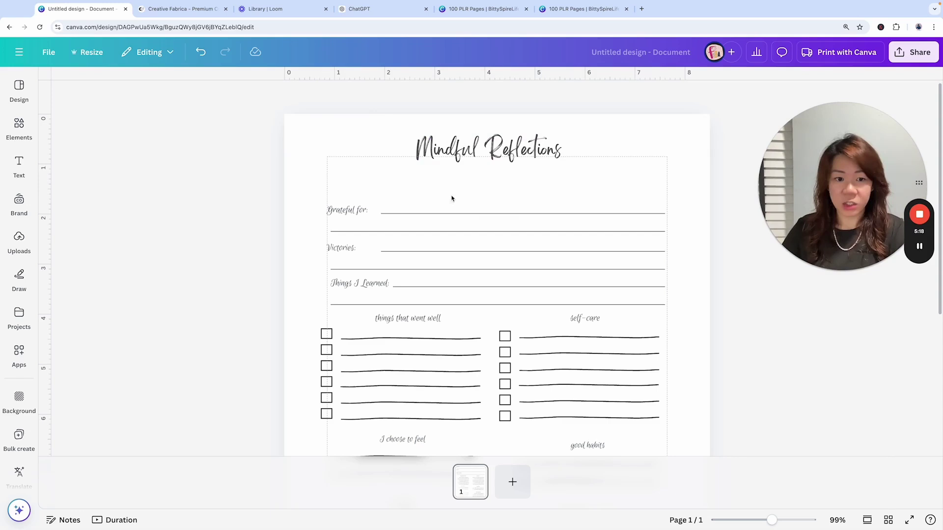
pyautogui.press('t')
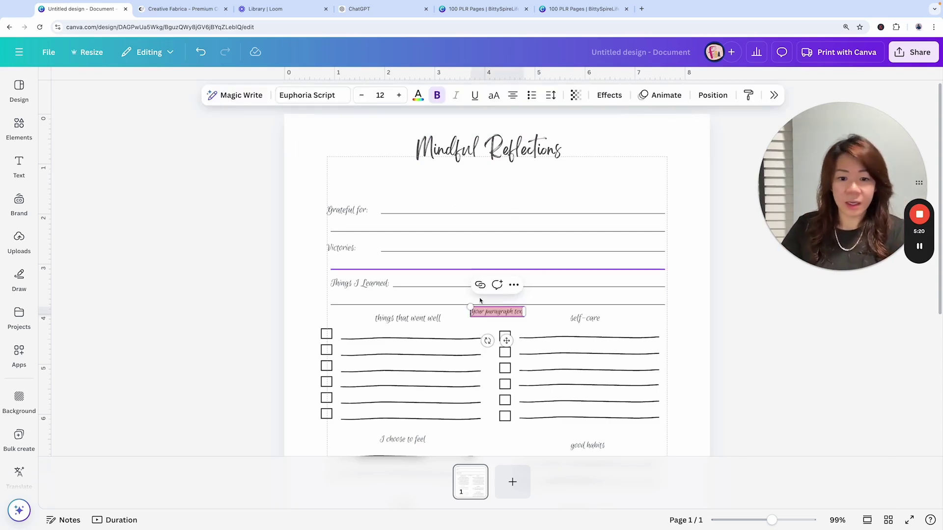
pyautogui.moveTo(469, 303); pyautogui.dragTo(447, 301)
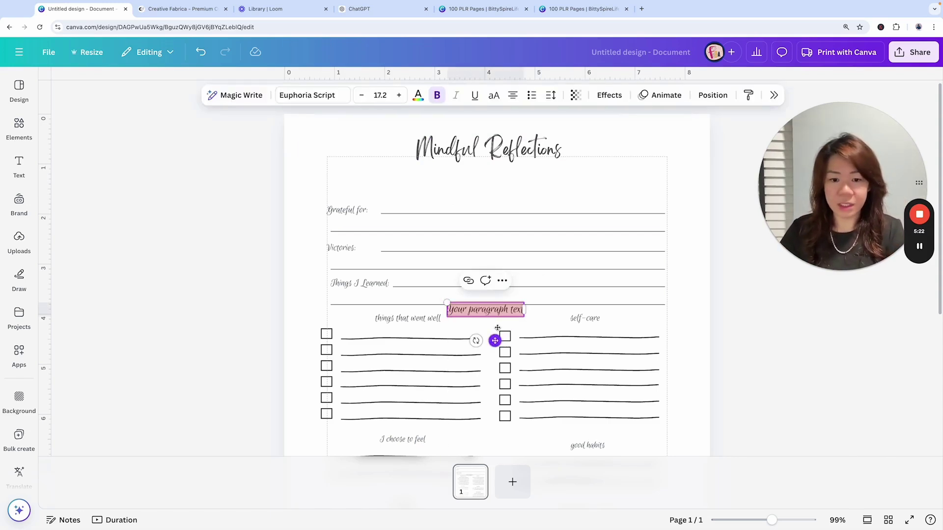
pyautogui.moveTo(497, 338); pyautogui.dragTo(379, 211)
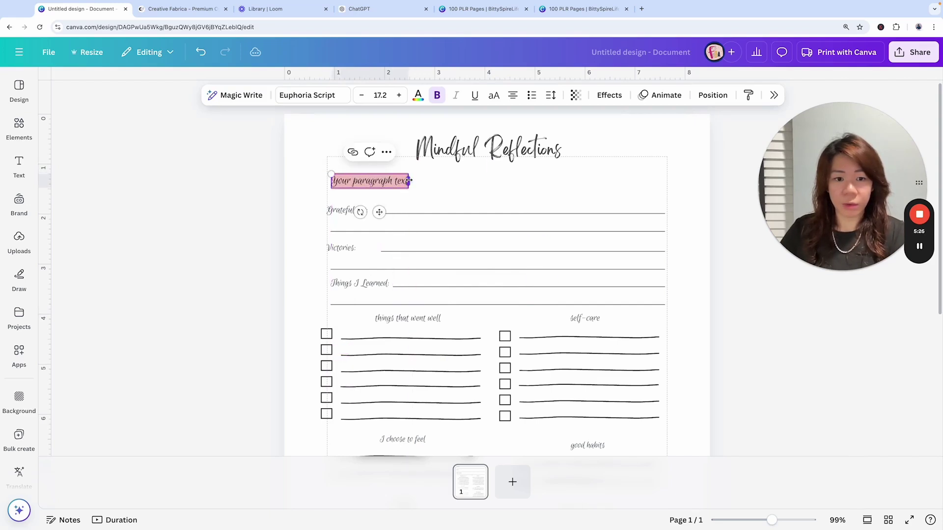
pyautogui.moveTo(414, 182); pyautogui.dragTo(665, 181)
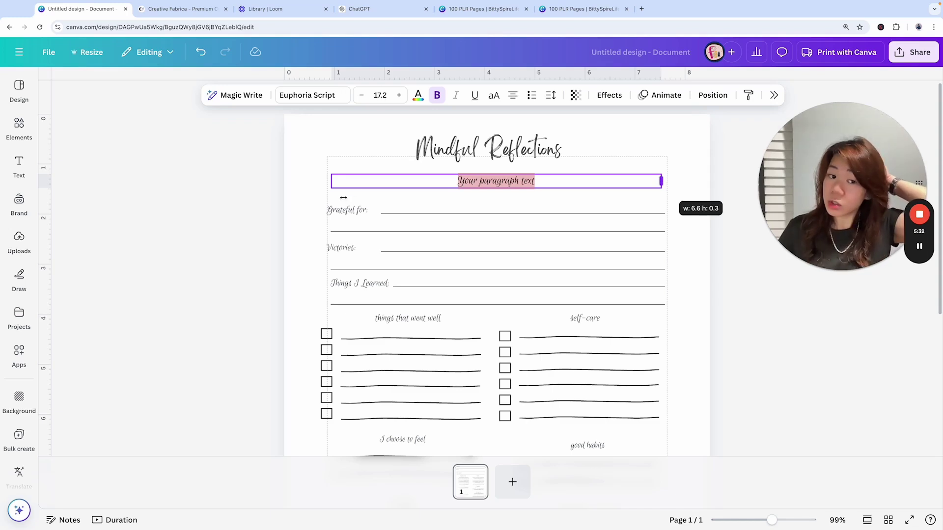
# - Set the placeholder text under the Mindful Reflections title to font size 15
pyautogui.click(341, 212)
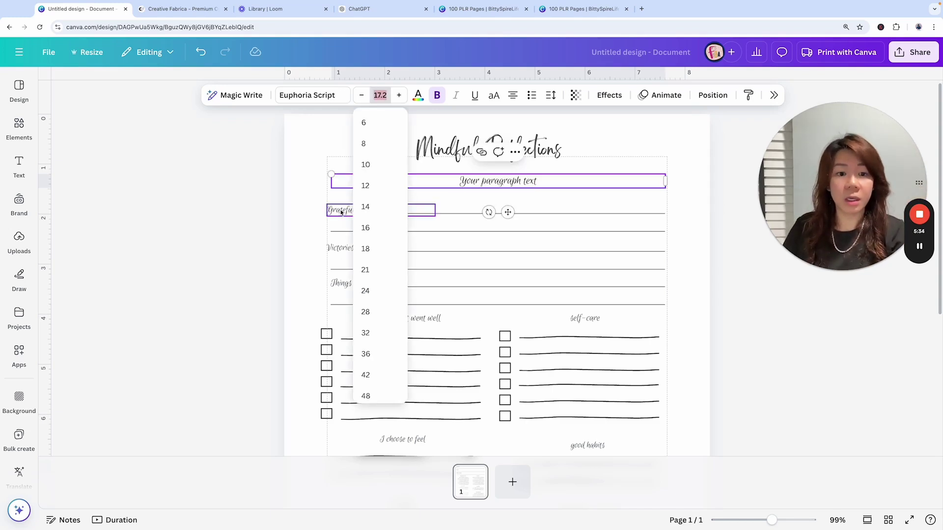
pyautogui.click(508, 184)
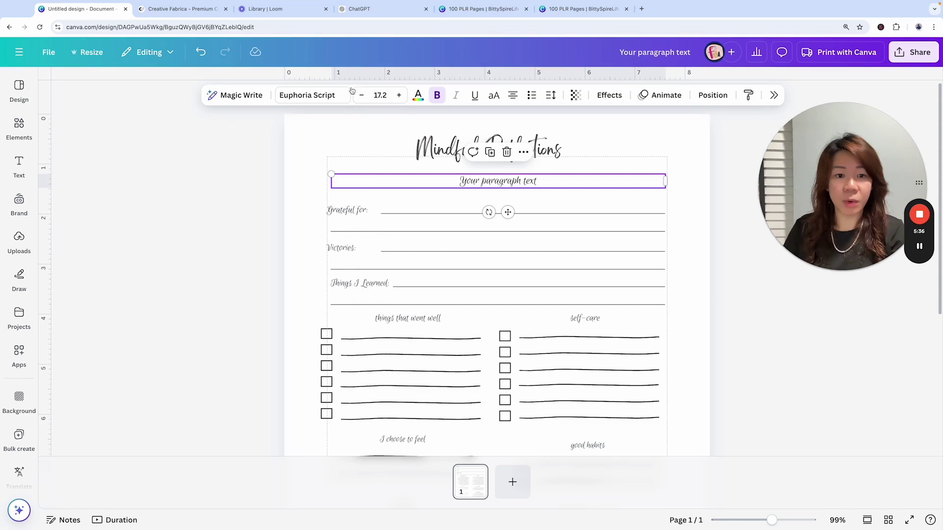
pyautogui.click(380, 95)
pyautogui.write('15')
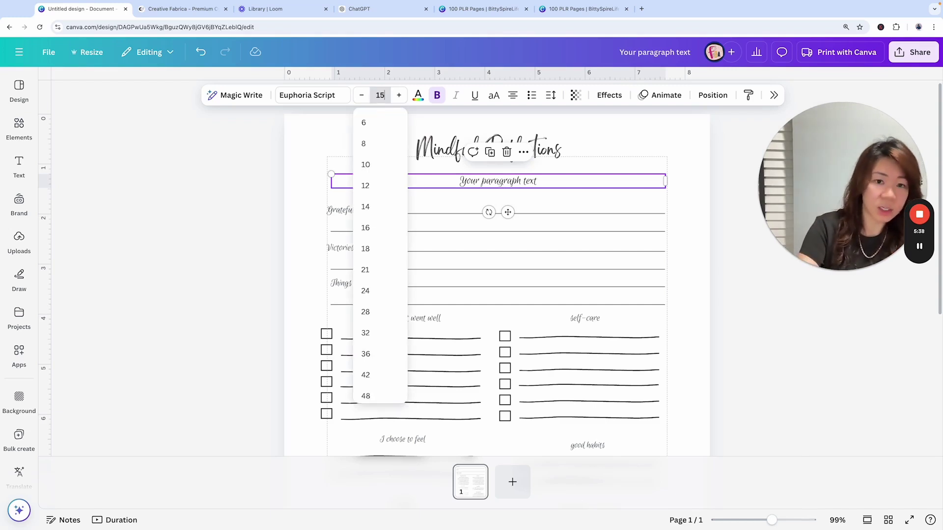
pyautogui.press('Return')
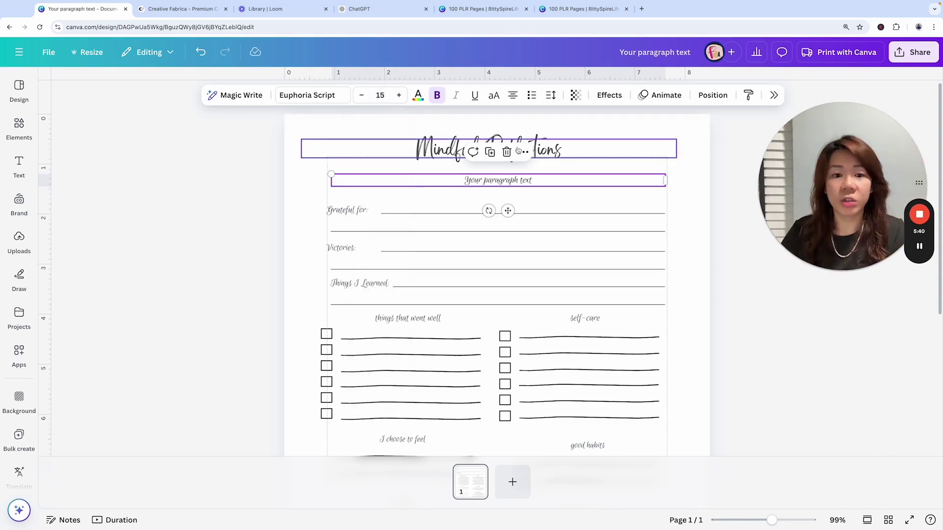
# - Nudge the placeholder text box slightly higher beneath the title
pyautogui.click(696, 195)
pyautogui.click(562, 183)
pyautogui.moveTo(562, 183); pyautogui.dragTo(562, 181)
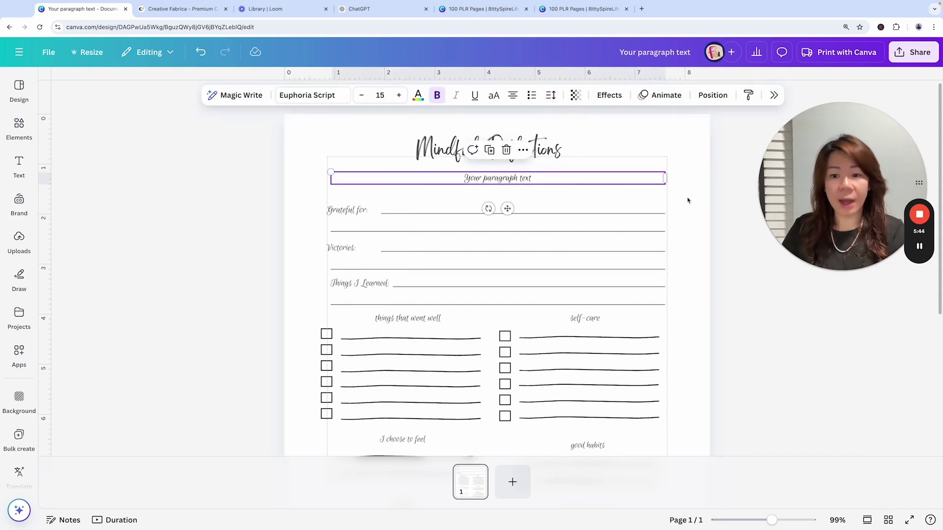
pyautogui.click(705, 202)
pyautogui.scroll(-2, 552, 181)
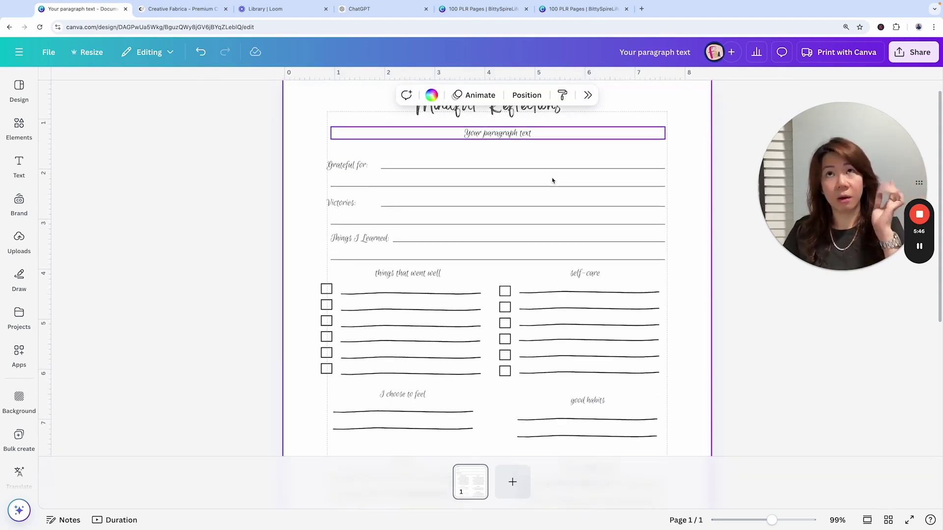
pyautogui.click(554, 132)
pyautogui.doubleClick(556, 137)
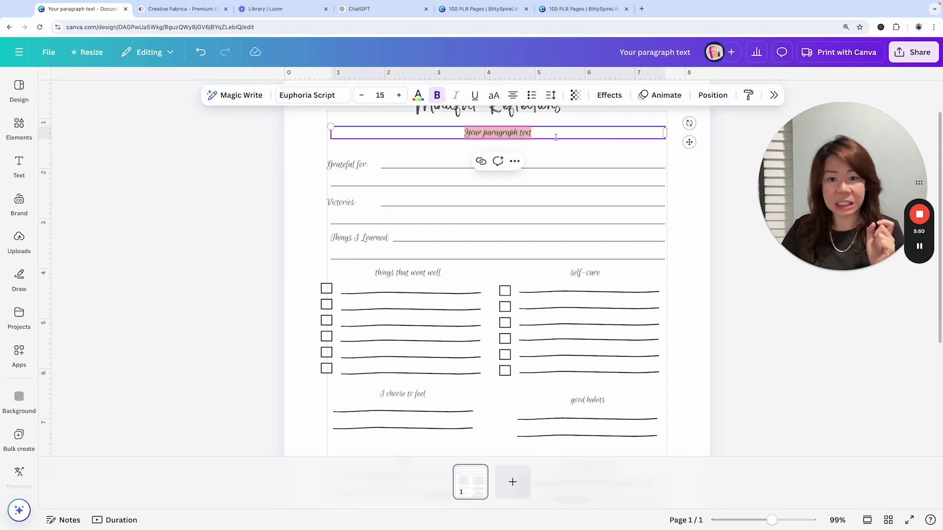
pyautogui.click(551, 139)
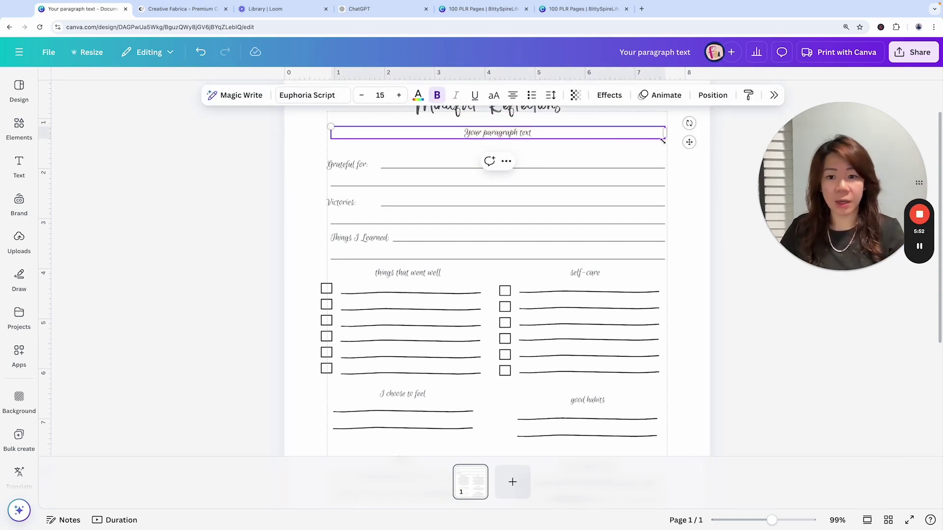
pyautogui.scroll(1, 663, 141)
# - Replace the placeholder with 'daily quote' and move it up beneath the title
pyautogui.tripleClick(509, 165)
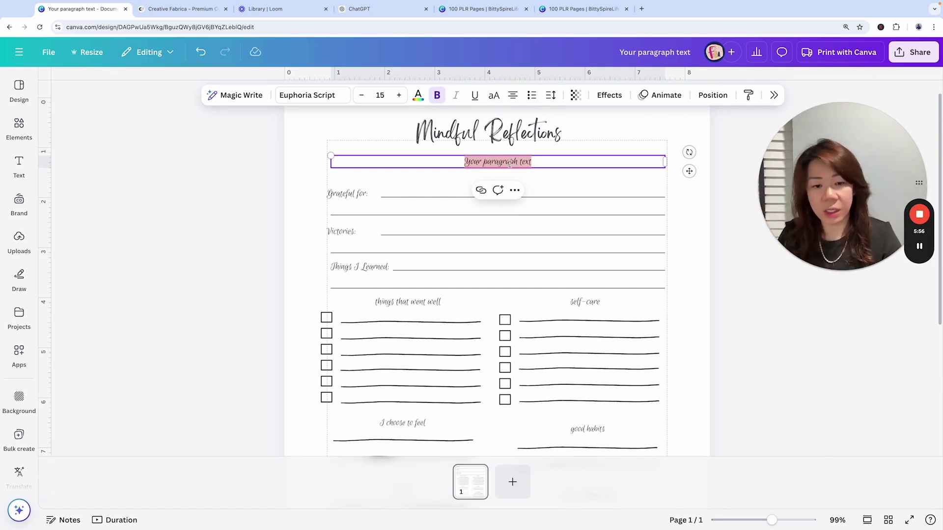
pyautogui.write('daily quote')
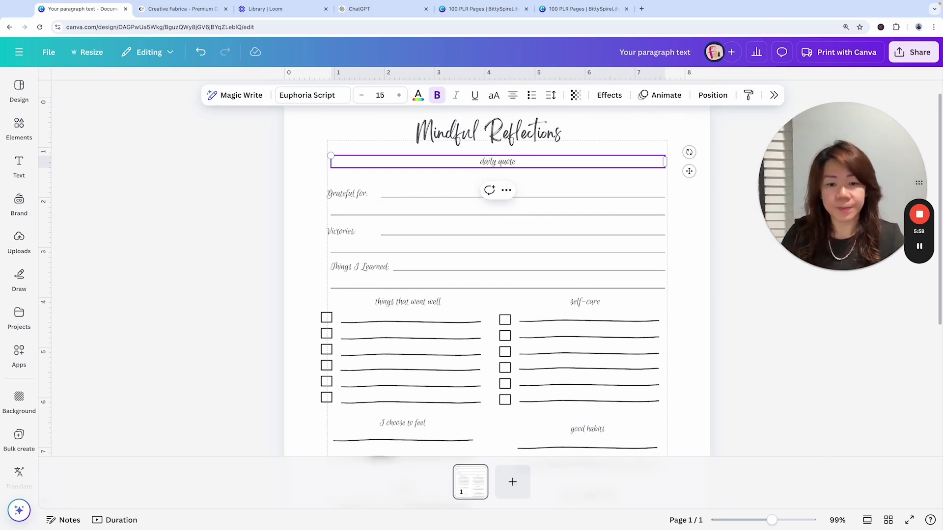
pyautogui.click(614, 186)
pyautogui.click(511, 165)
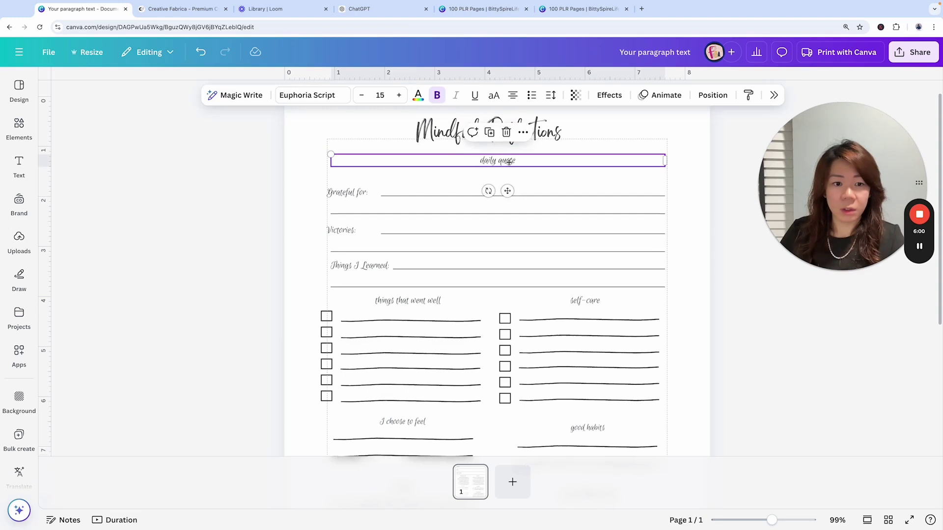
pyautogui.moveTo(511, 164)
pyautogui.mouseDown()
pyautogui.moveTo(509, 154)
pyautogui.moveTo(508, 163)
pyautogui.mouseUp()
pyautogui.click(682, 197)
pyautogui.click(509, 160)
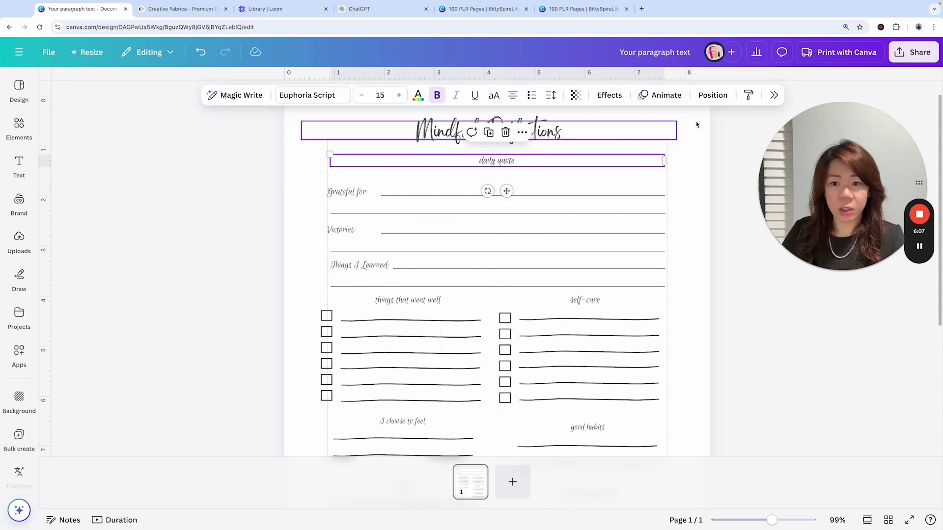
# - Review the daily quote box's Position settings, then close the panel
pyautogui.click(713, 95)
pyautogui.moveTo(833, 145); pyautogui.dragTo(830, 393)
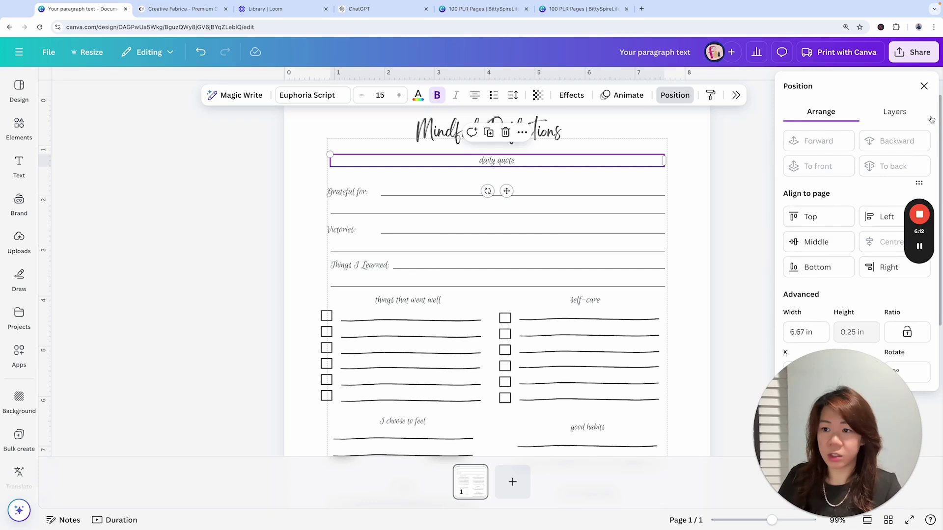
pyautogui.click(924, 86)
pyautogui.moveTo(857, 406); pyautogui.dragTo(851, 211)
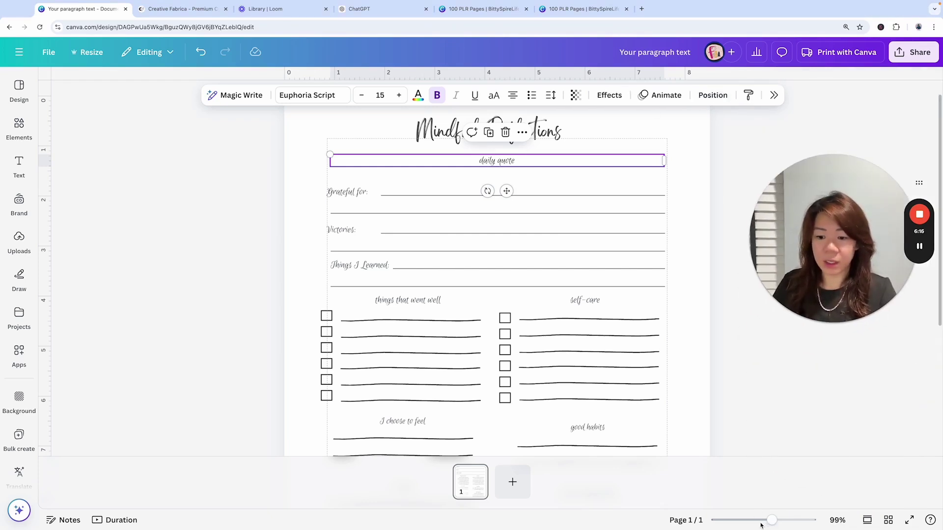
pyautogui.moveTo(771, 520); pyautogui.dragTo(757, 520)
pyautogui.click(652, 390)
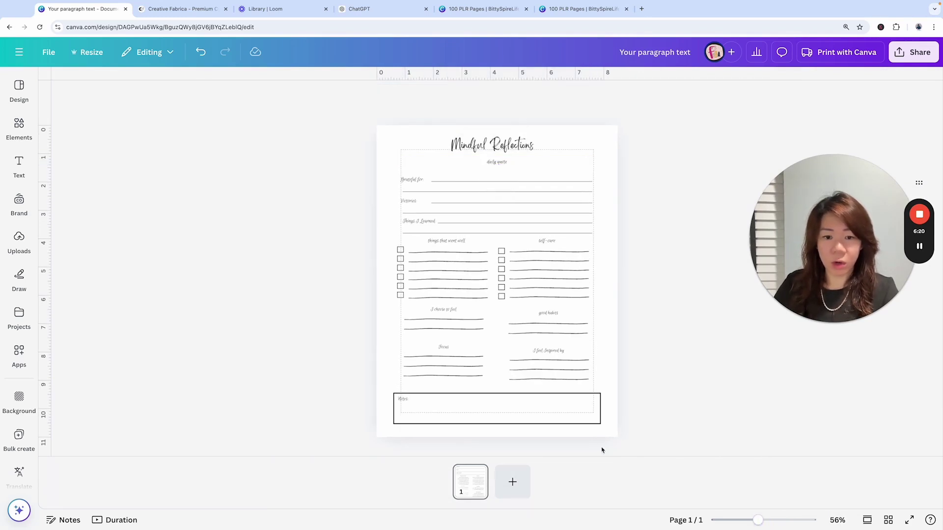
pyautogui.moveTo(643, 416); pyautogui.dragTo(379, 396)
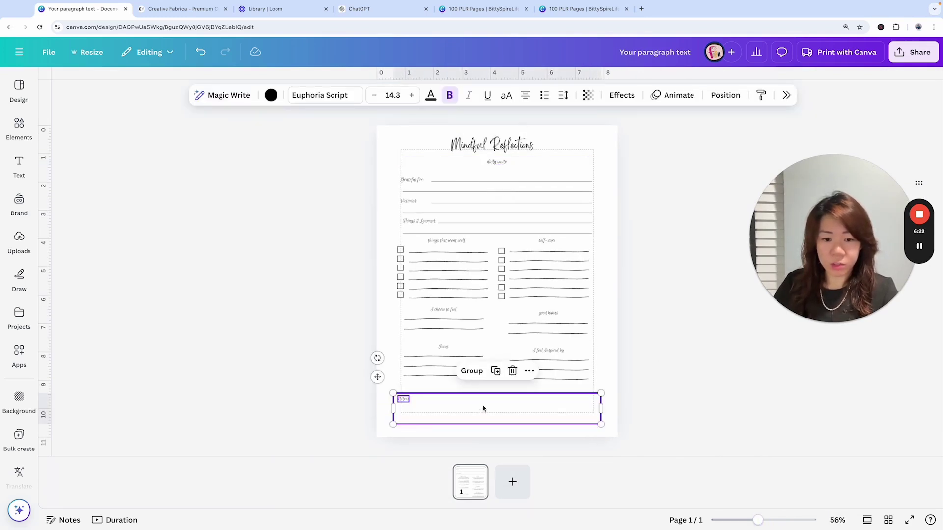
pyautogui.moveTo(484, 408); pyautogui.dragTo(484, 400)
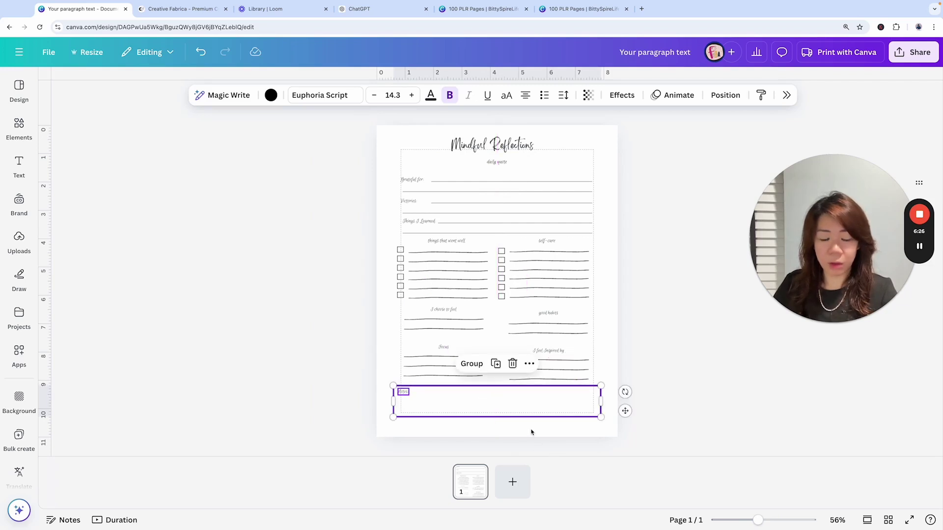
pyautogui.click(673, 396)
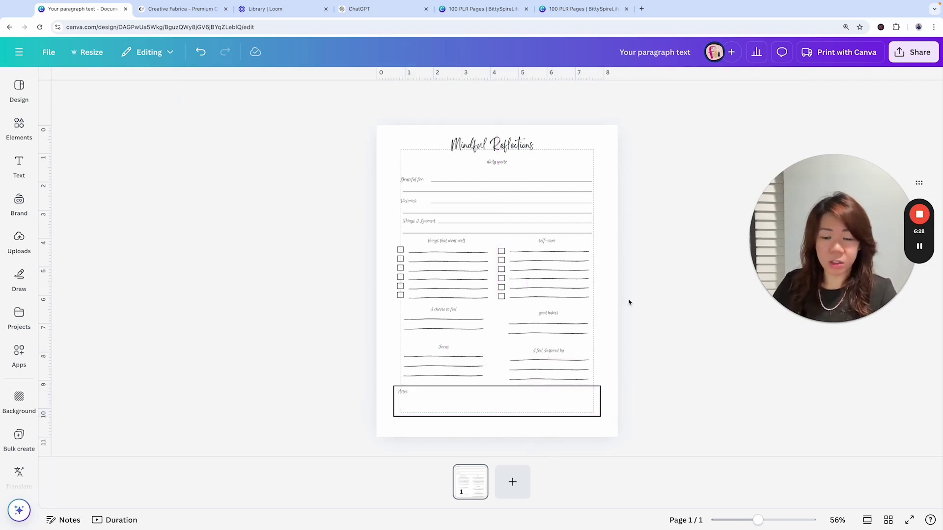
pyautogui.moveTo(622, 305); pyautogui.dragTo(525, 265)
pyautogui.click(687, 319)
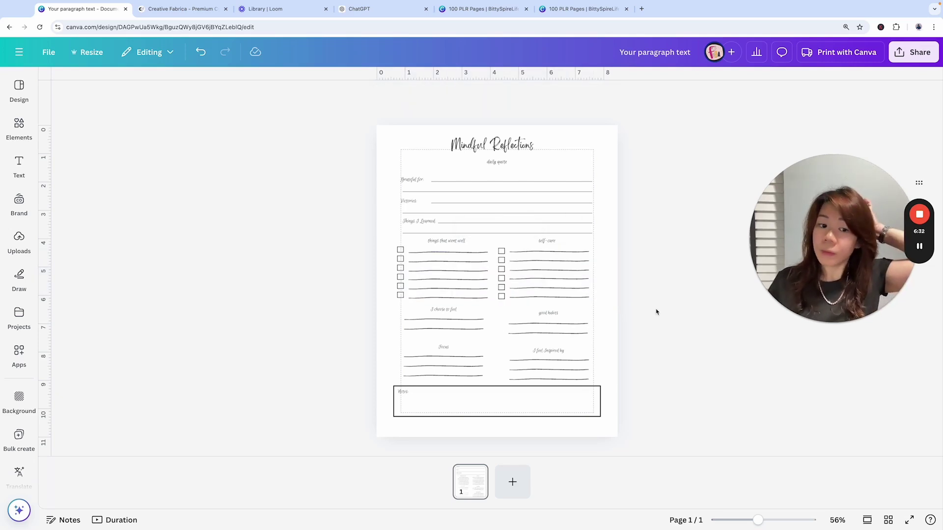
pyautogui.moveTo(581, 298); pyautogui.dragTo(609, 298)
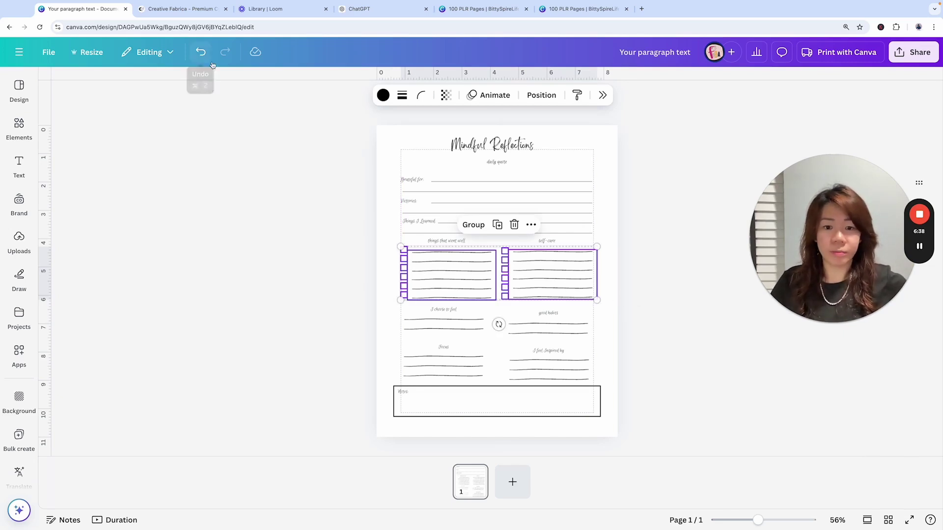
pyautogui.click(200, 52)
pyautogui.click(665, 261)
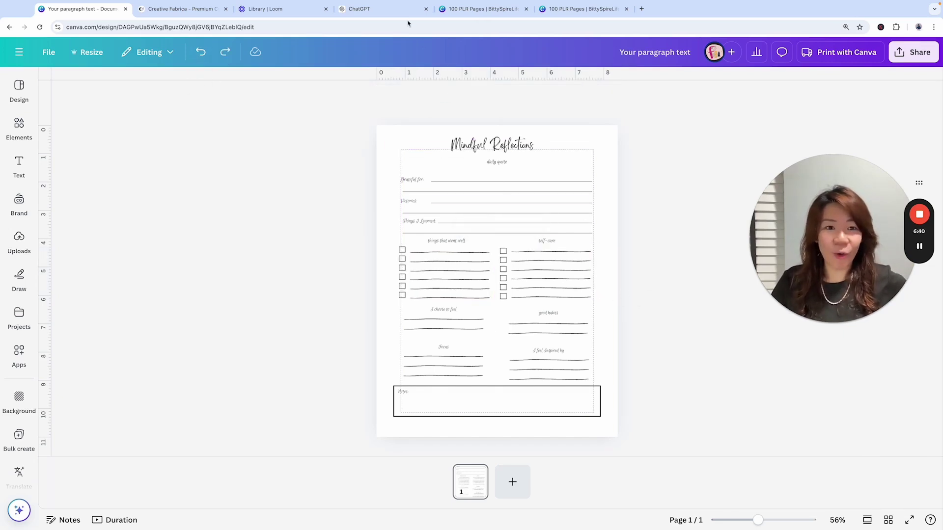
# - Select quotes 1–30 in the ChatGPT response and copy them
pyautogui.click(383, 9)
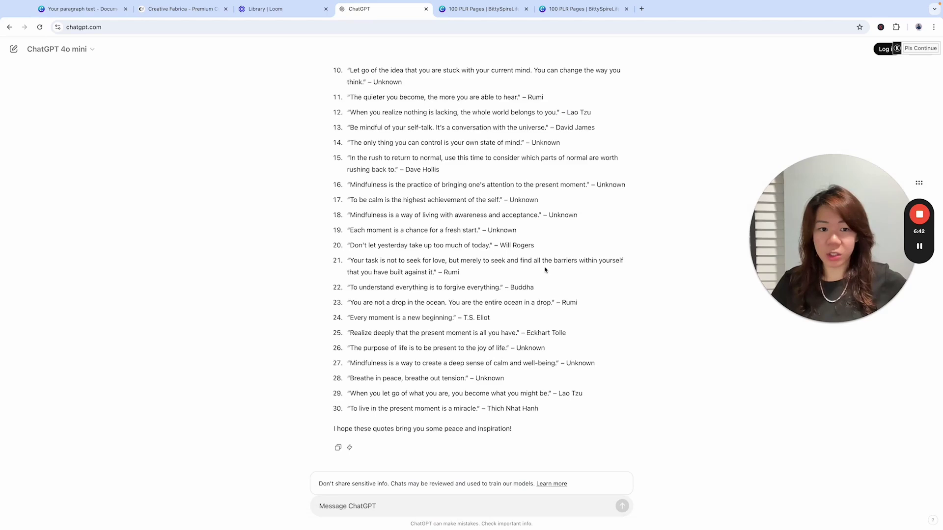
pyautogui.scroll(5, 491, 173)
pyautogui.scroll(3, 481, 171)
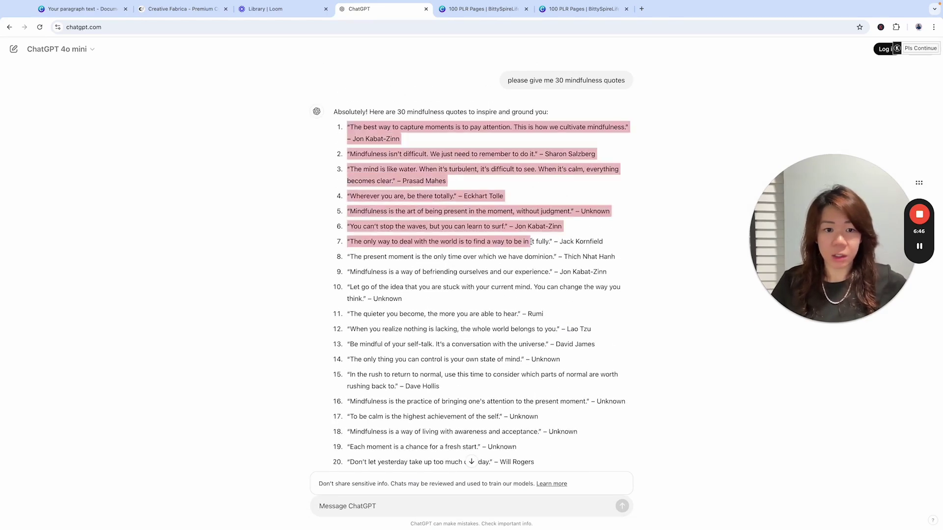
pyautogui.moveTo(532, 242); pyautogui.dragTo(560, 406)
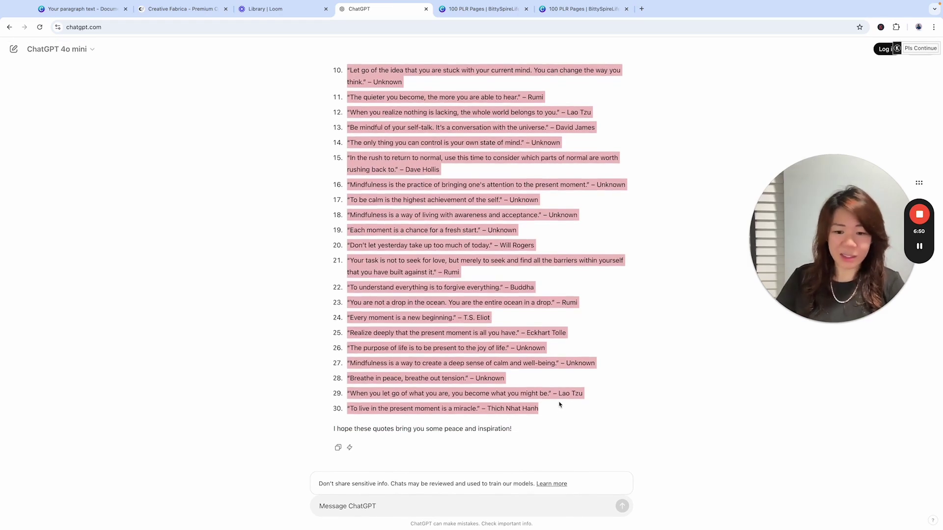
pyautogui.click(684, 510)
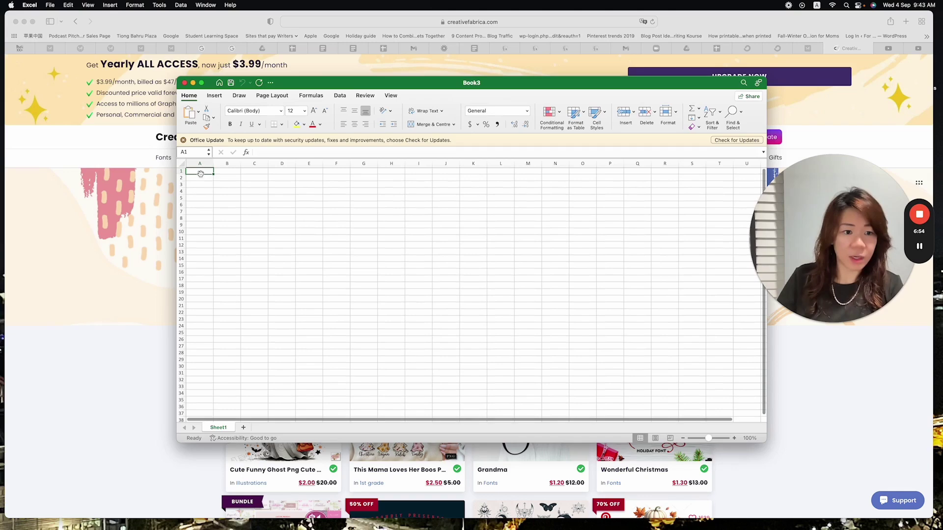
# - Paste the copied quotes into column A and maximize the Excel window
pyautogui.press('super+v')
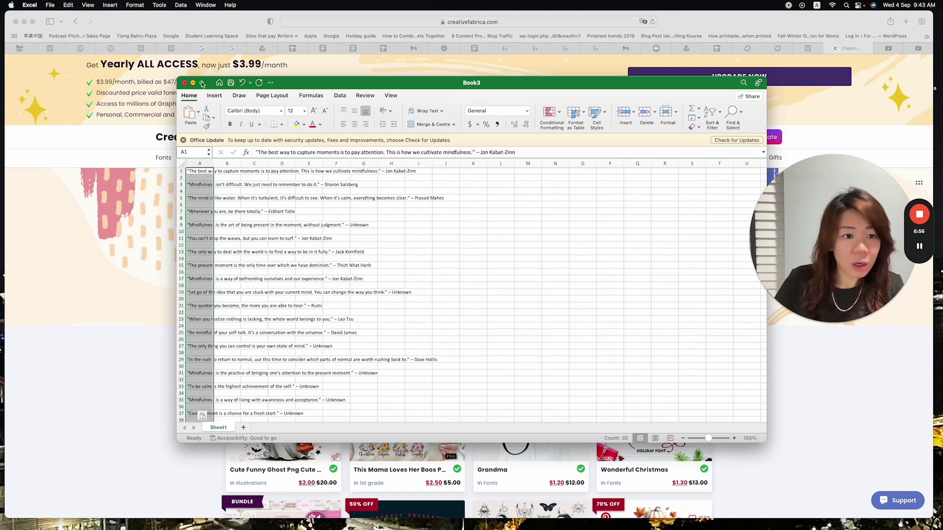
pyautogui.click(201, 85)
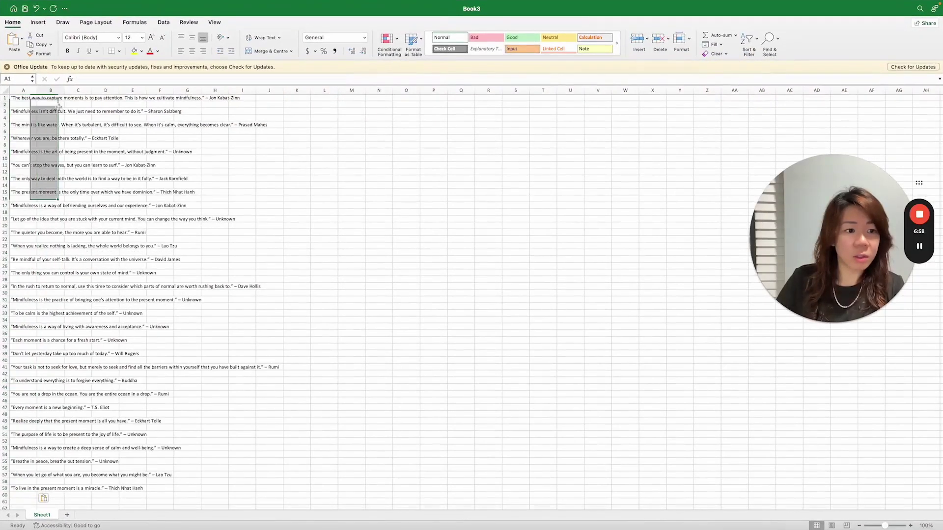
pyautogui.click(49, 104)
# - Delete the empty rows 2 through 7 between the quotes
pyautogui.click(4, 104)
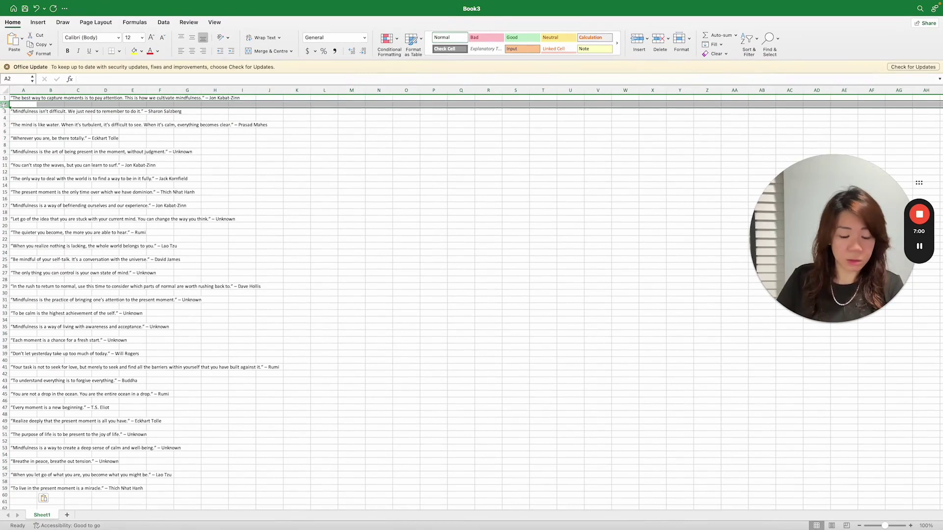
pyautogui.rightClick(4, 106)
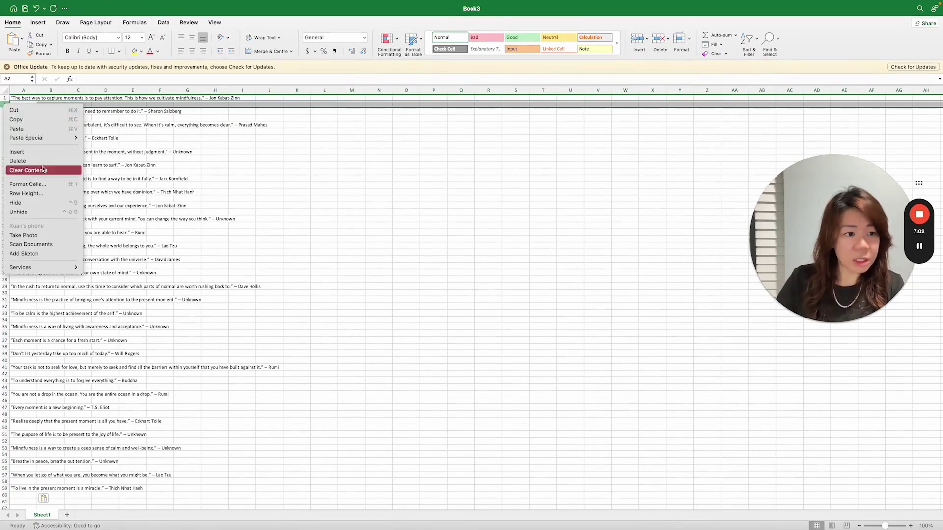
pyautogui.click(19, 161)
pyautogui.click(4, 111)
pyautogui.rightClick(4, 112)
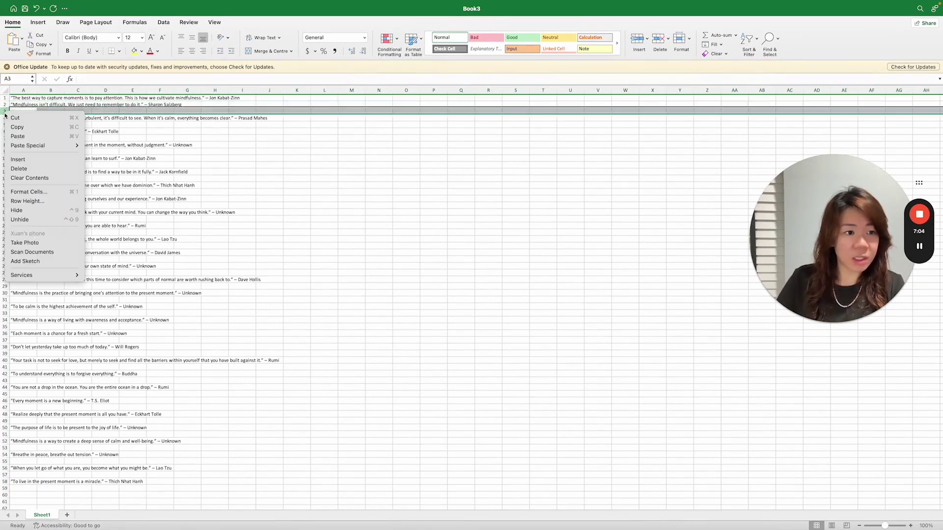
pyautogui.click(20, 168)
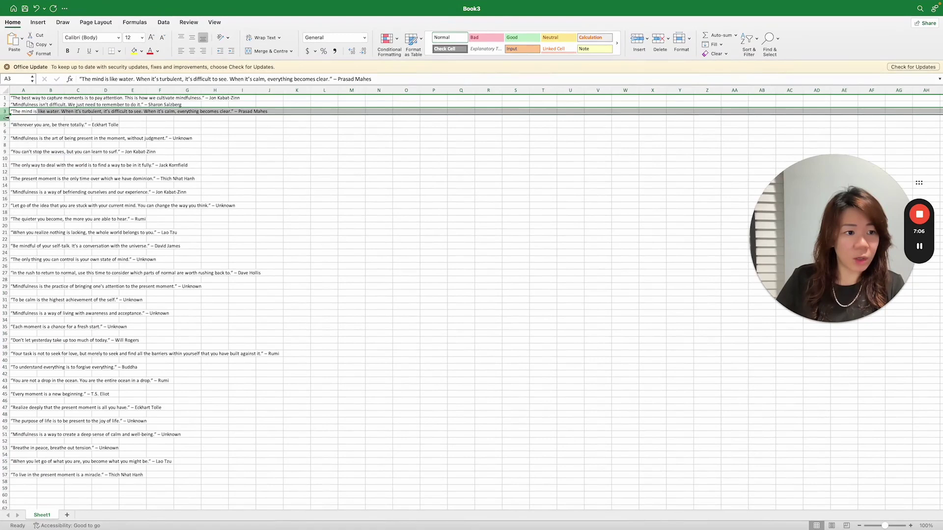
pyautogui.click(5, 118)
pyautogui.rightClick(5, 118)
pyautogui.click(21, 176)
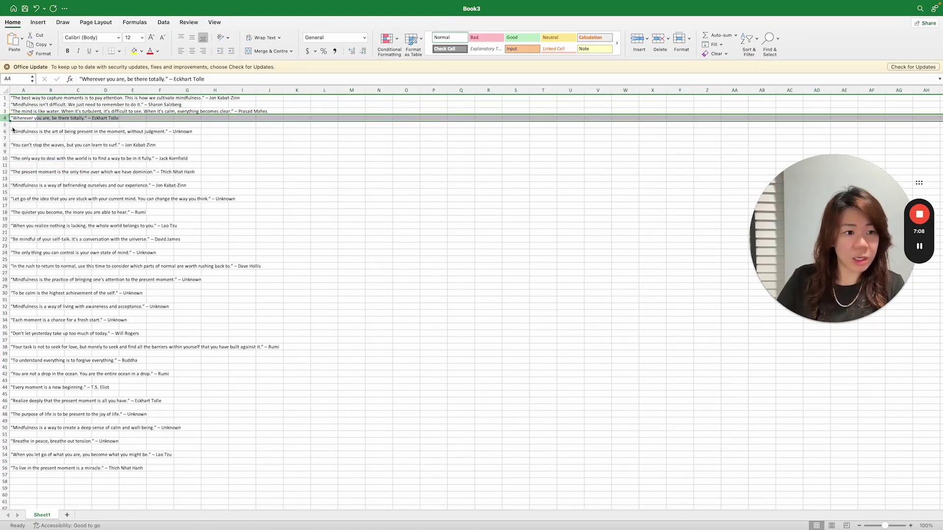
pyautogui.moveTo(9, 128); pyautogui.dragTo(7, 124)
pyautogui.click(269, 131)
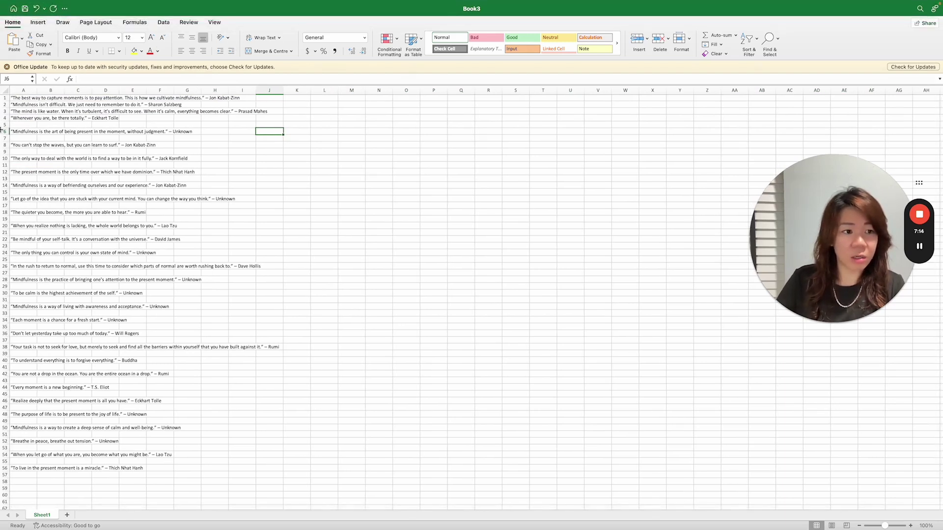
pyautogui.click(5, 125)
pyautogui.rightClick(6, 124)
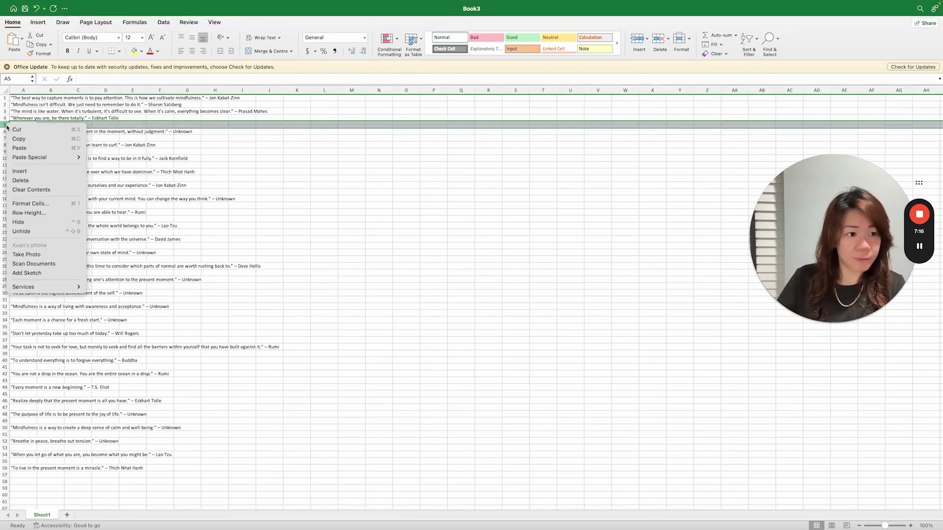
pyautogui.click(32, 183)
pyautogui.click(4, 133)
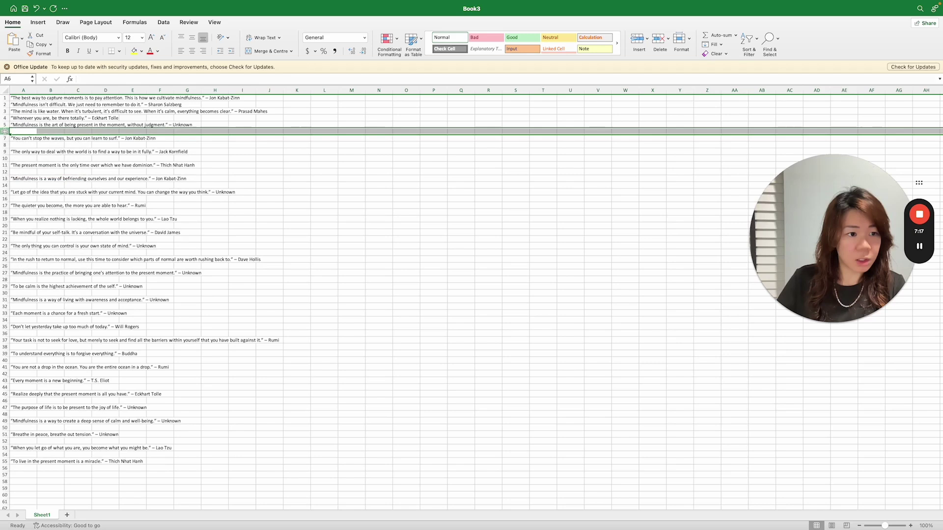
pyautogui.rightClick(4, 132)
pyautogui.click(32, 187)
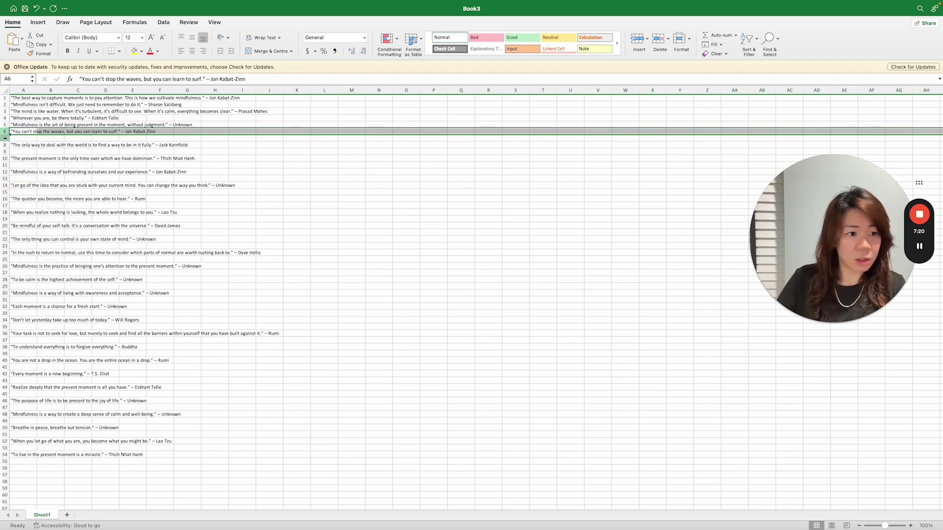
pyautogui.click(4, 138)
pyautogui.rightClick(4, 138)
pyautogui.click(35, 190)
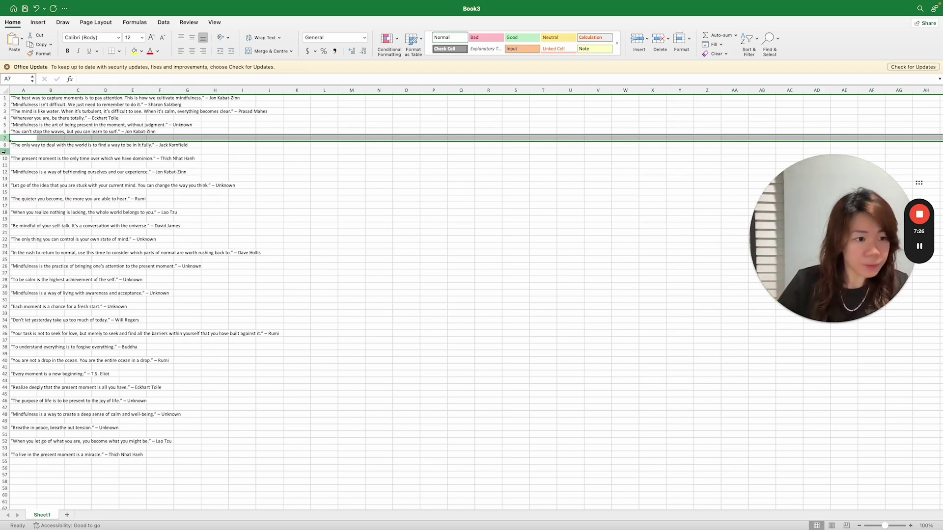
pyautogui.scroll(3, 4, 152)
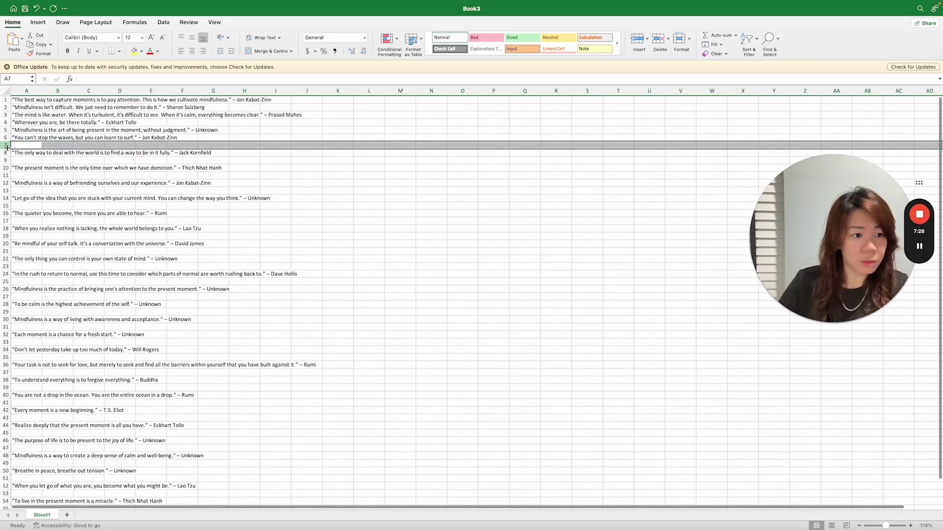
pyautogui.rightClick(7, 147)
pyautogui.click(30, 201)
# - Delete the empty rows 8 through 14 between the quotes
pyautogui.click(6, 153)
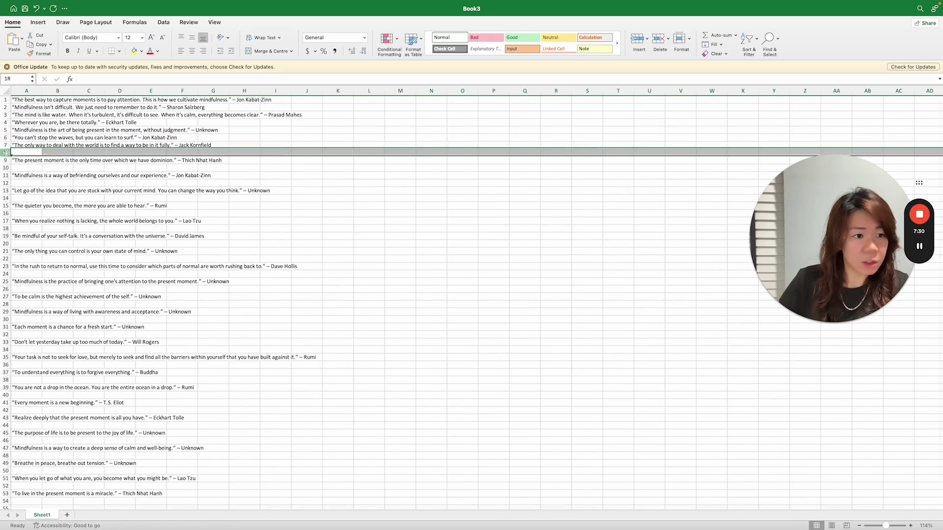
pyautogui.rightClick(6, 153)
pyautogui.click(29, 208)
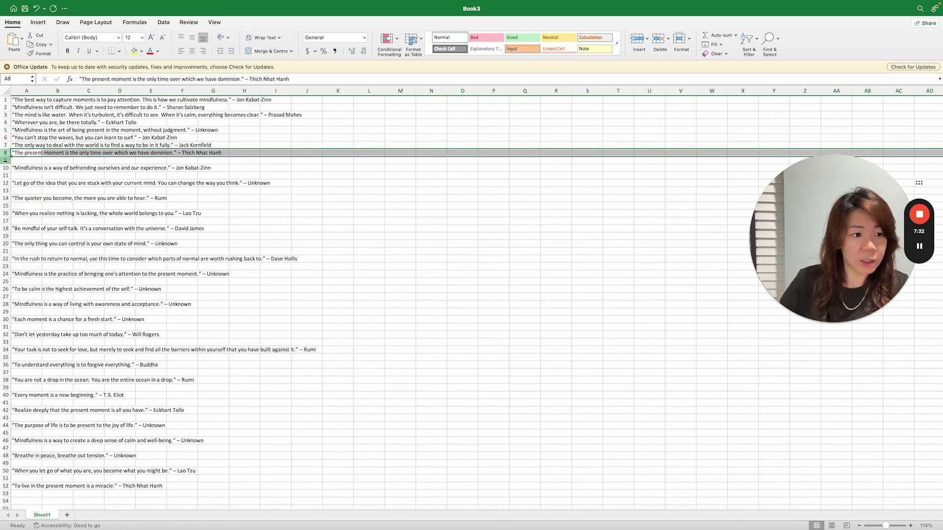
pyautogui.click(6, 160)
pyautogui.rightClick(5, 160)
pyautogui.click(29, 216)
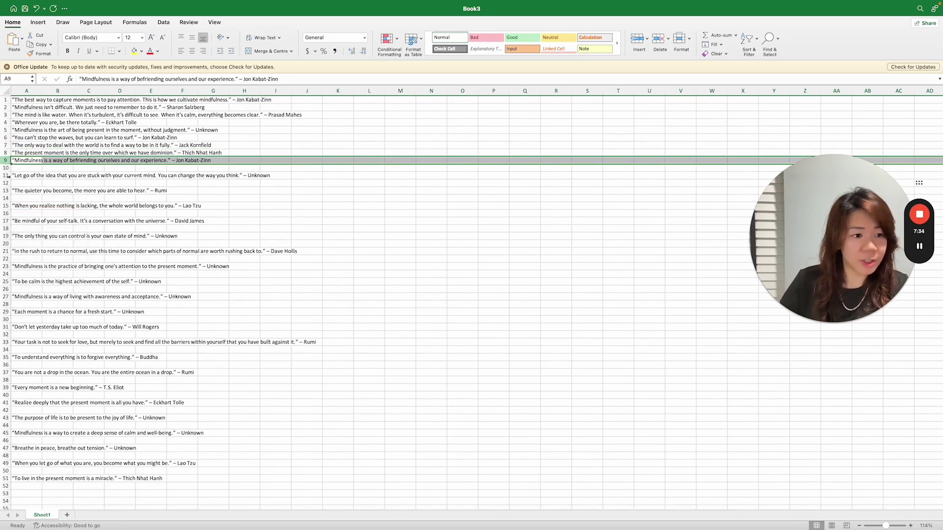
pyautogui.click(5, 168)
pyautogui.rightClick(5, 168)
pyautogui.click(29, 224)
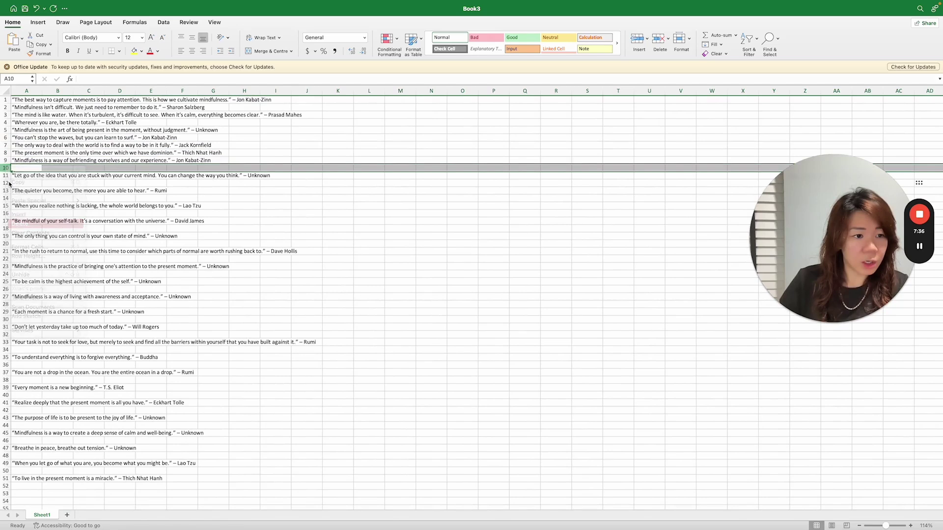
pyautogui.click(5, 175)
pyautogui.rightClick(5, 175)
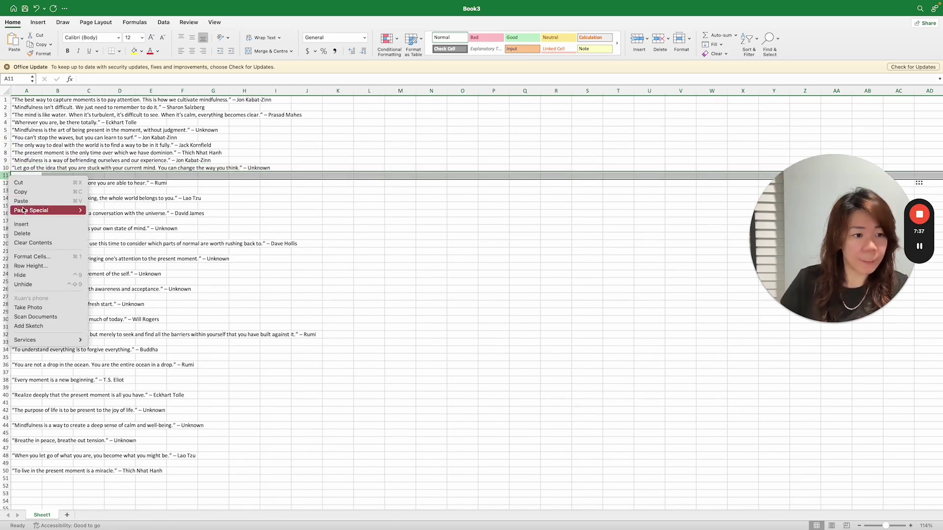
pyautogui.click(27, 235)
pyautogui.click(5, 182)
pyautogui.rightClick(6, 183)
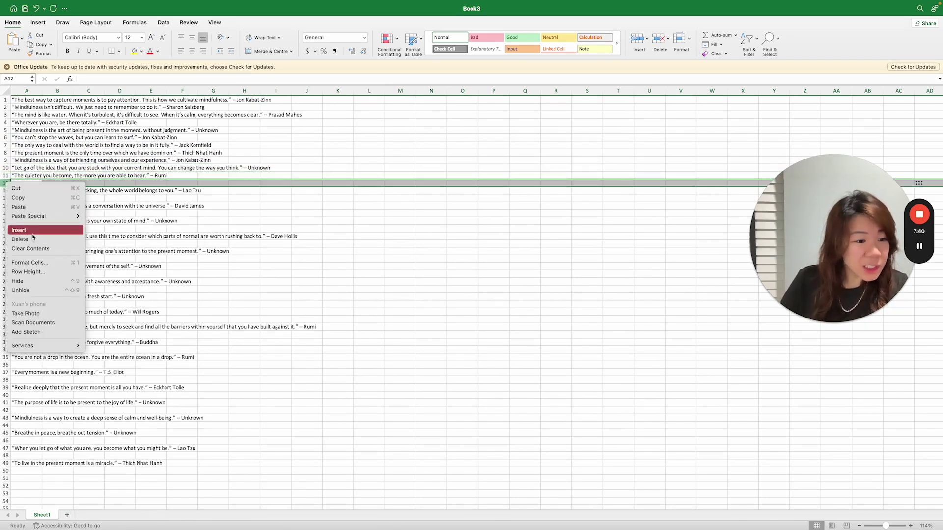
pyautogui.click(33, 239)
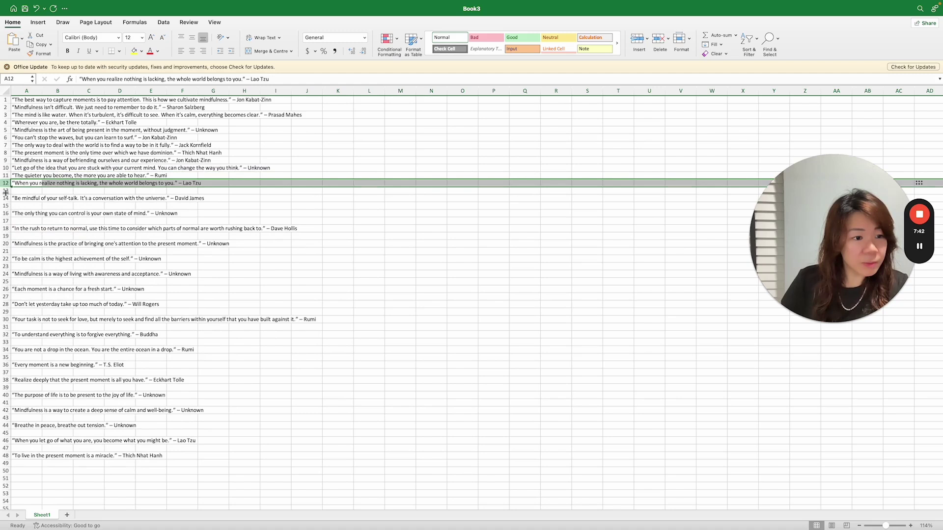
pyautogui.click(6, 190)
pyautogui.rightClick(5, 190)
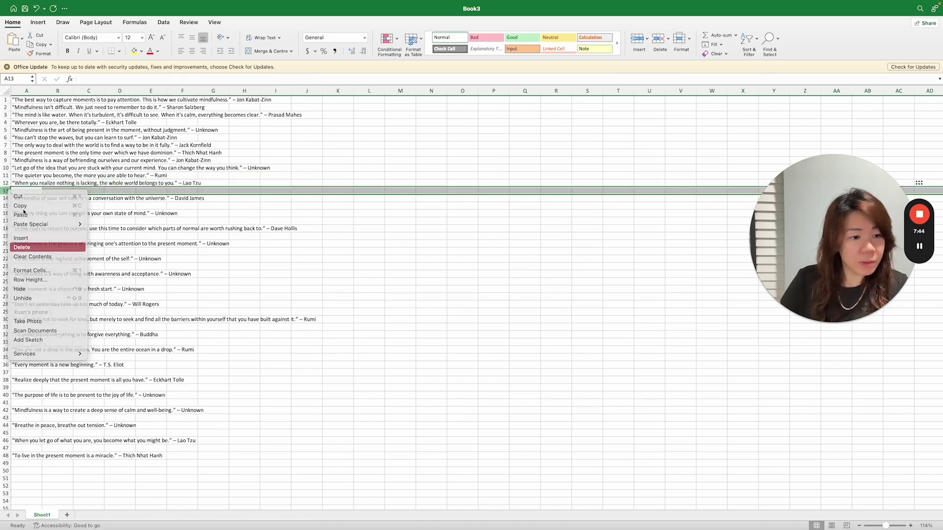
pyautogui.click(5, 198)
pyautogui.rightClick(6, 198)
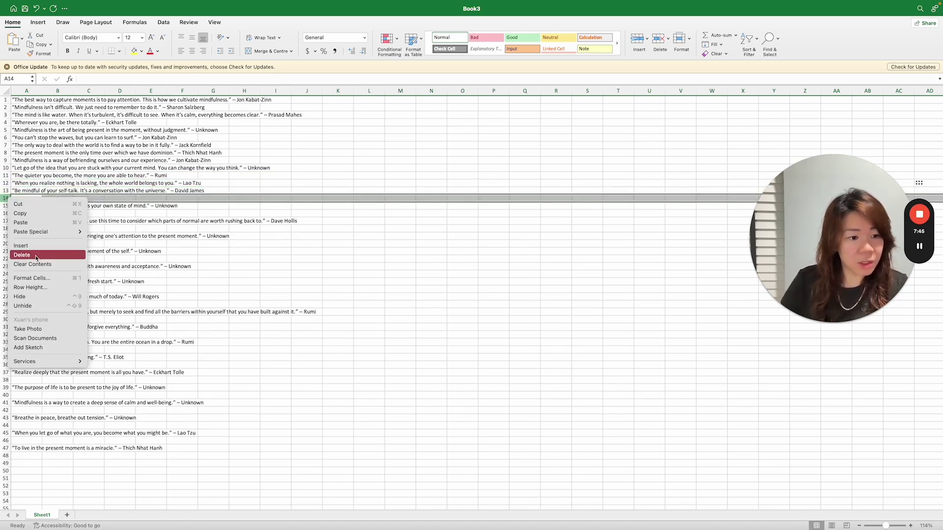
pyautogui.click(36, 254)
# - Delete the empty rows 15 through 22 between the quotes
pyautogui.click(5, 206)
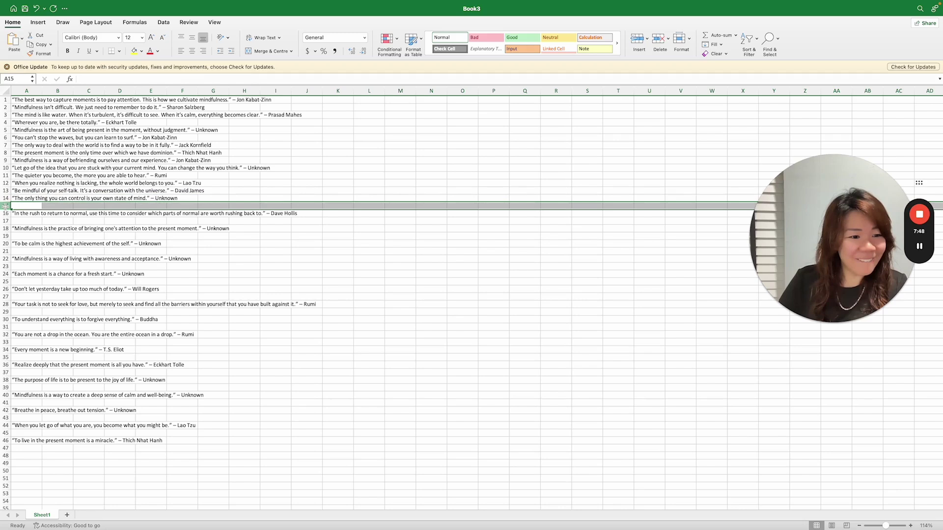
pyautogui.rightClick(6, 206)
pyautogui.click(30, 262)
pyautogui.click(6, 214)
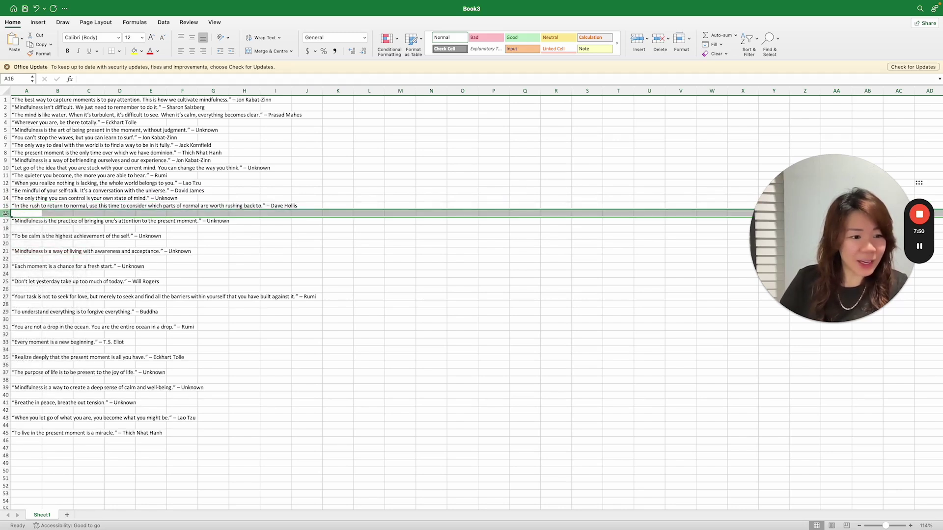
pyautogui.rightClick(6, 213)
pyautogui.click(32, 270)
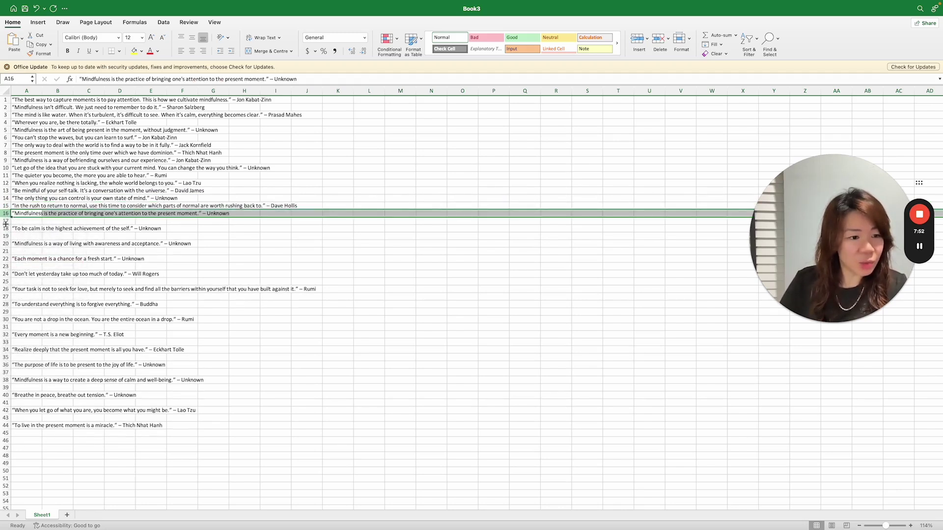
pyautogui.click(6, 221)
pyautogui.rightClick(7, 223)
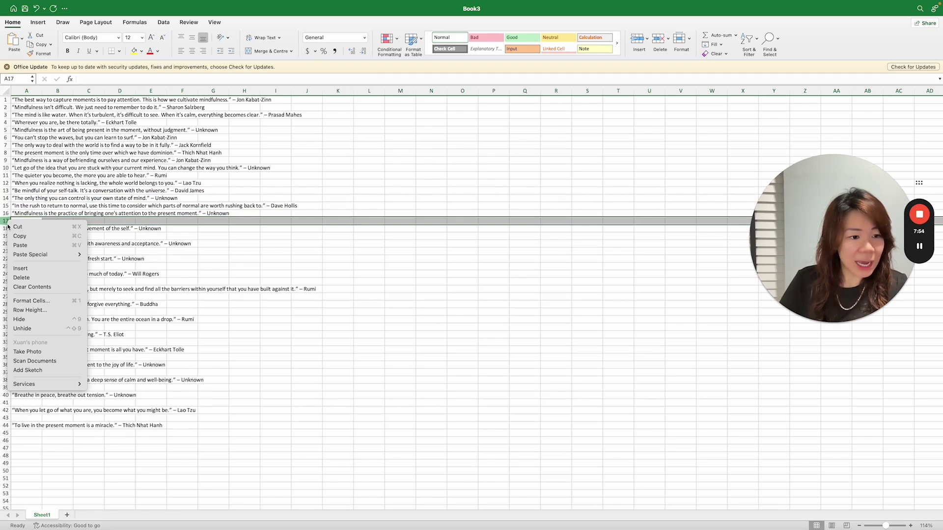
pyautogui.click(21, 277)
pyautogui.click(7, 228)
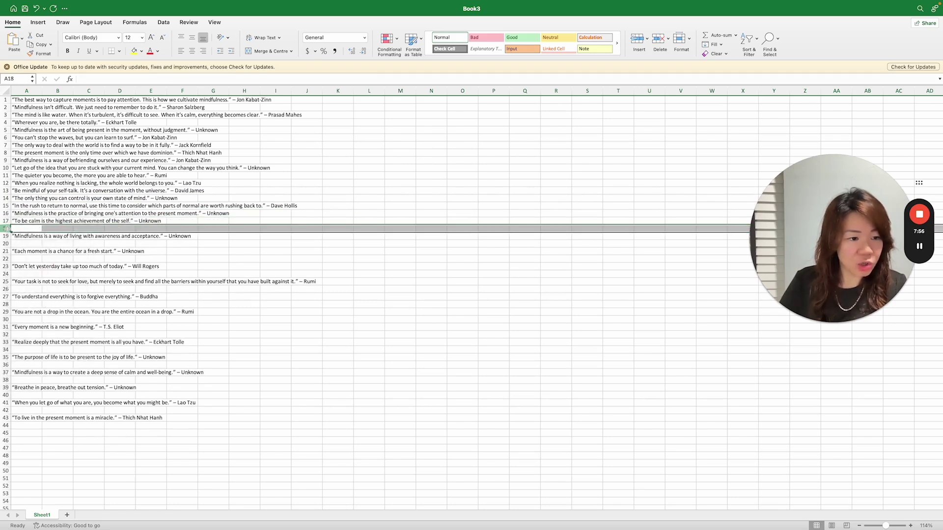
pyautogui.rightClick(7, 228)
pyautogui.click(22, 284)
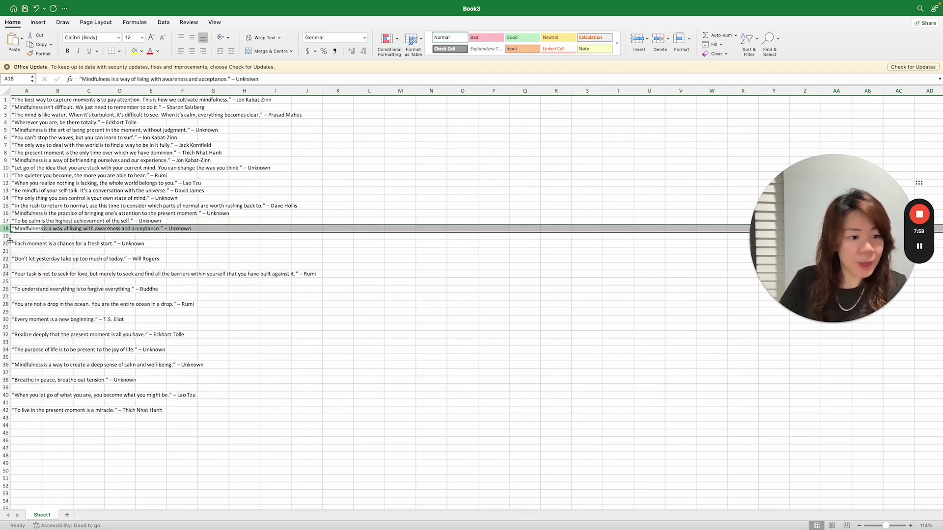
pyautogui.click(7, 236)
pyautogui.rightClick(6, 237)
pyautogui.click(22, 290)
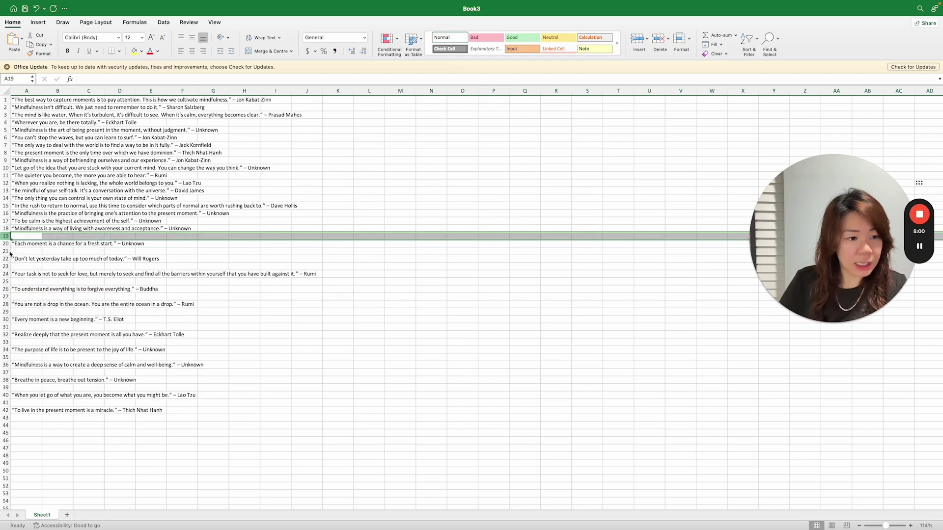
pyautogui.click(7, 244)
pyautogui.rightClick(7, 244)
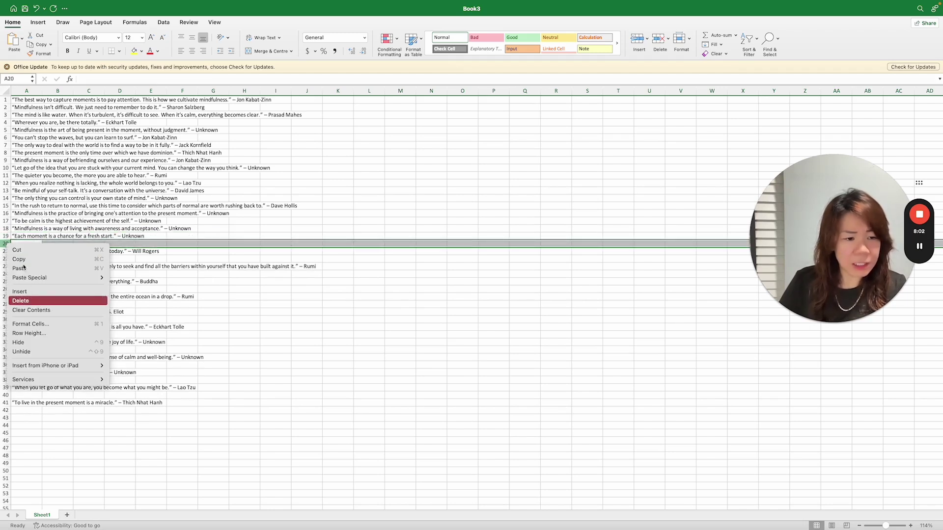
pyautogui.click(20, 301)
pyautogui.click(7, 251)
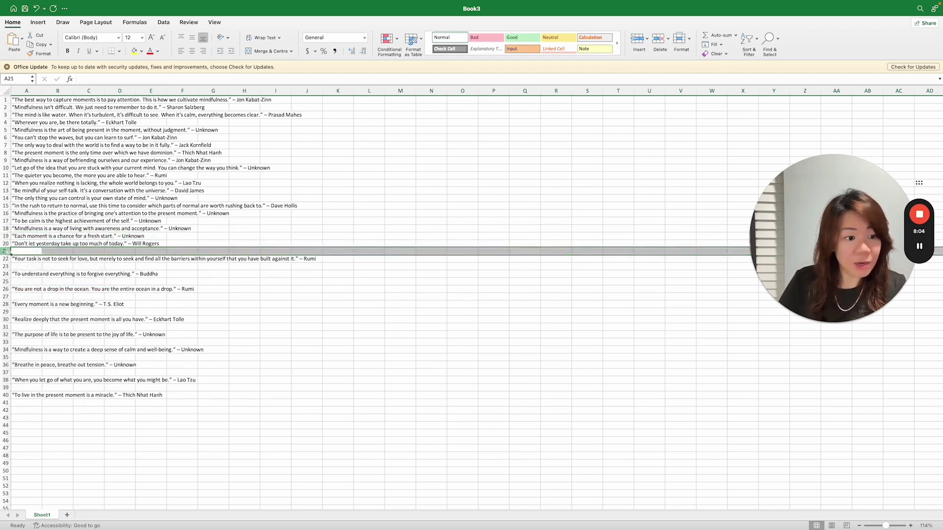
pyautogui.rightClick(7, 251)
pyautogui.click(22, 308)
pyautogui.click(7, 259)
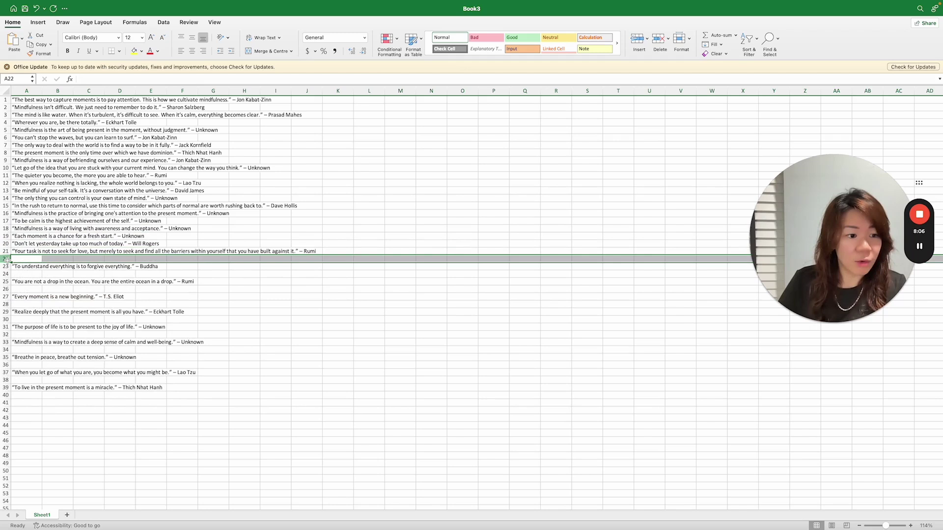
pyautogui.rightClick(7, 259)
pyautogui.click(22, 316)
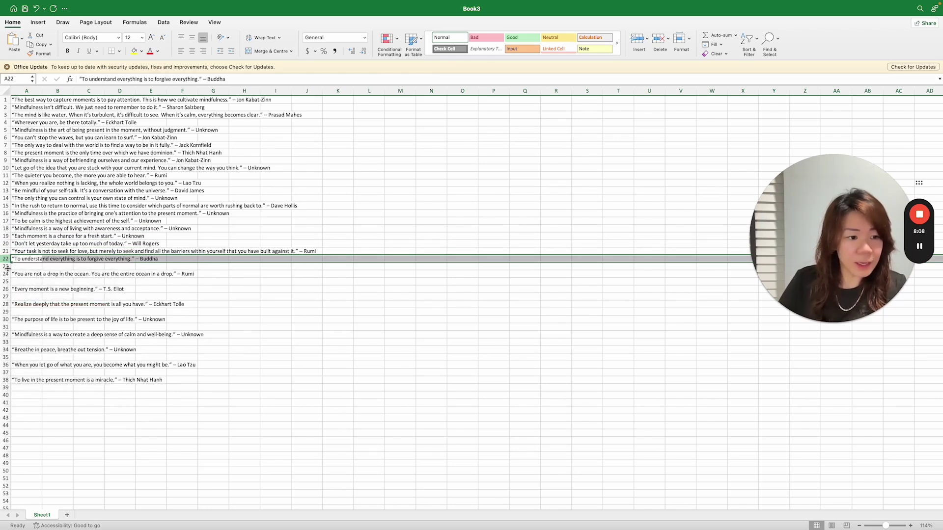
# - Delete the remaining empty rows 23 through 30 so the quotes fill rows 1–30
pyautogui.click(7, 266)
pyautogui.rightClick(7, 266)
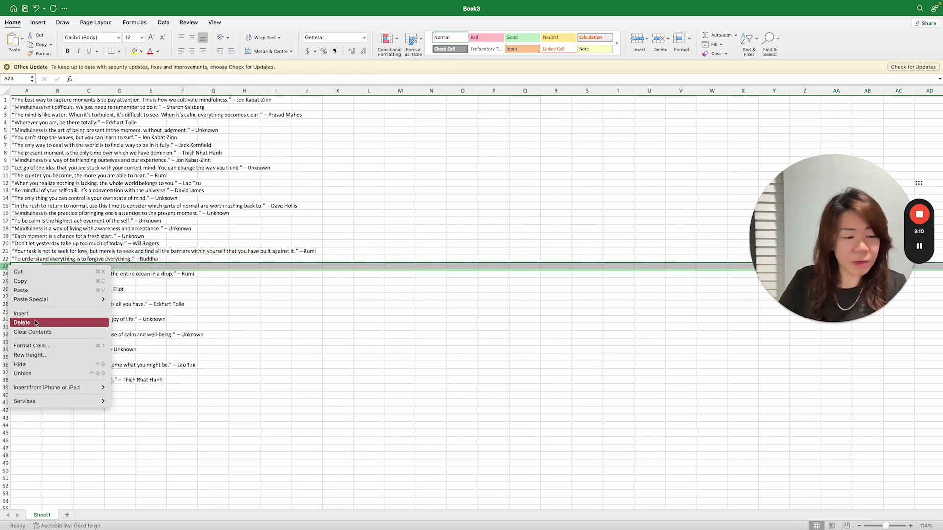
pyautogui.click(22, 323)
pyautogui.click(7, 273)
pyautogui.rightClick(7, 274)
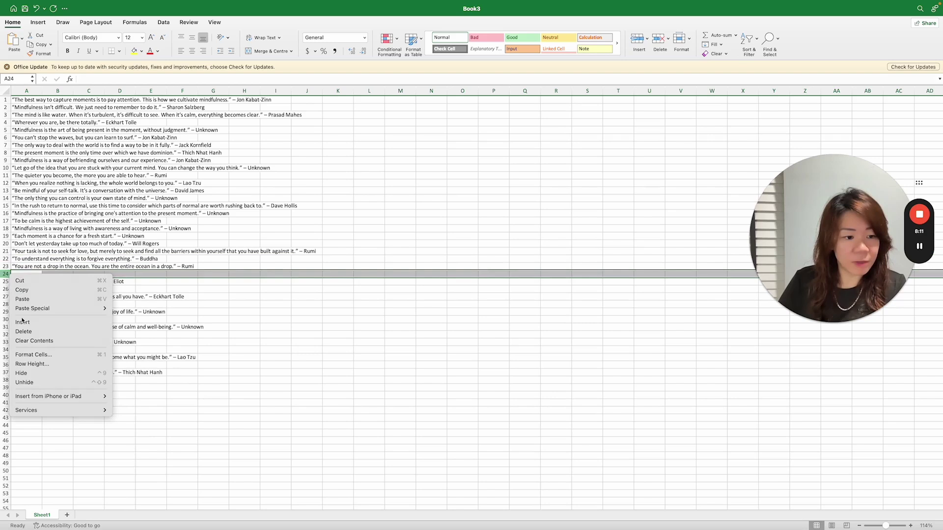
pyautogui.click(23, 330)
pyautogui.click(7, 281)
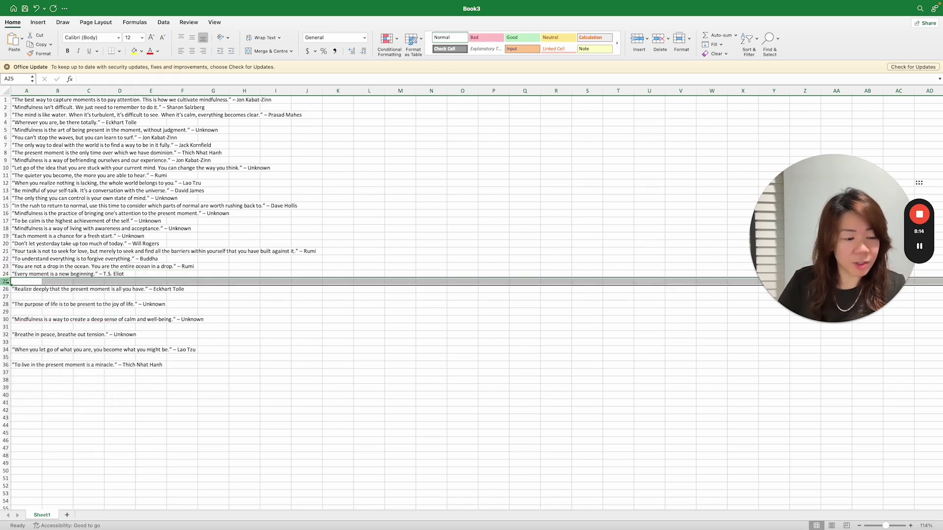
pyautogui.rightClick(7, 281)
pyautogui.click(22, 339)
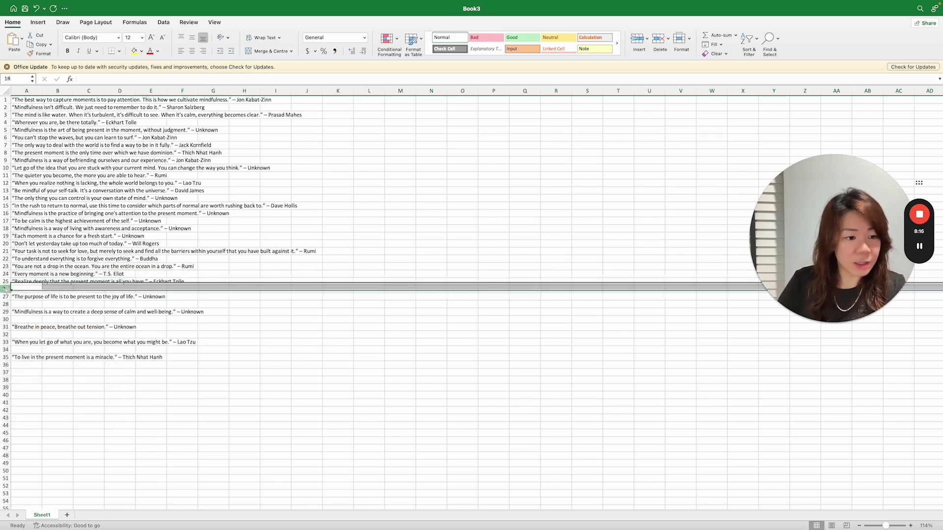
pyautogui.click(7, 289)
pyautogui.rightClick(7, 289)
pyautogui.click(22, 346)
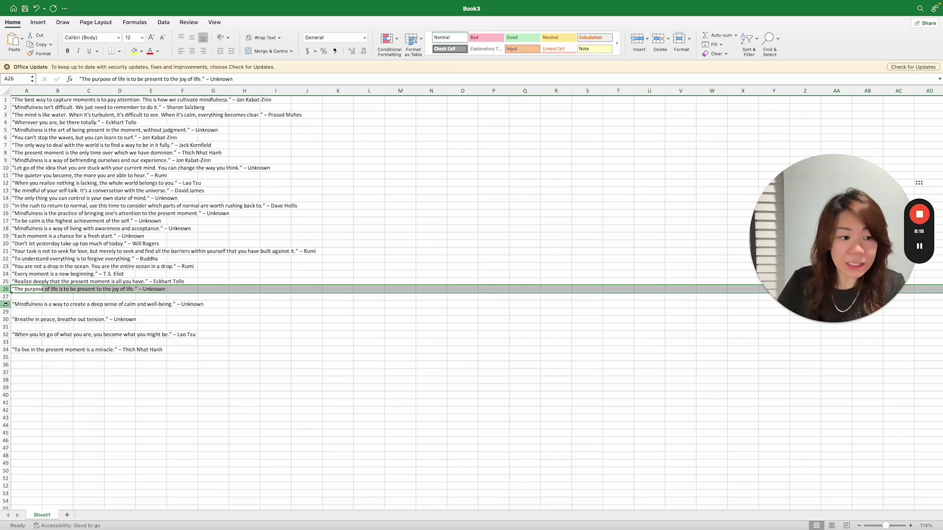
pyautogui.click(7, 297)
pyautogui.rightClick(7, 297)
pyautogui.click(22, 354)
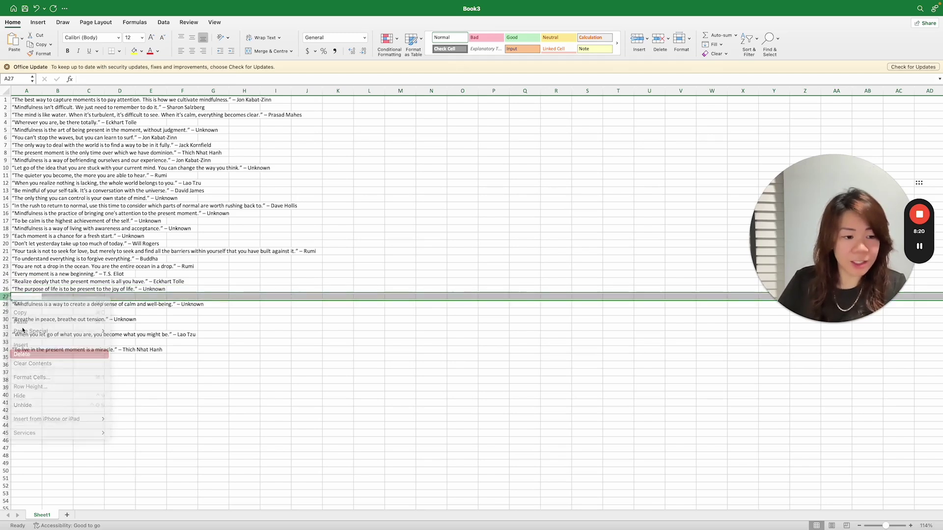
pyautogui.click(7, 305)
pyautogui.rightClick(6, 305)
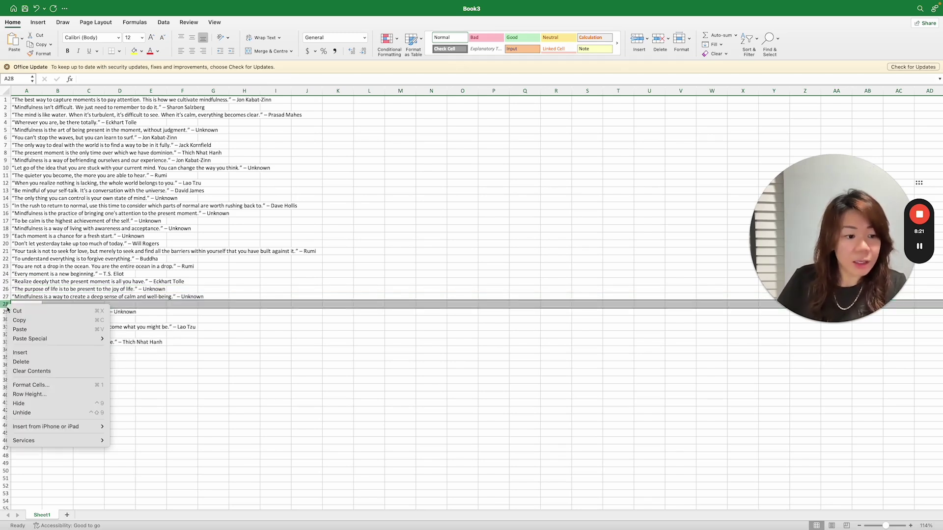
pyautogui.click(22, 362)
pyautogui.moveTo(6, 309); pyautogui.dragTo(6, 310)
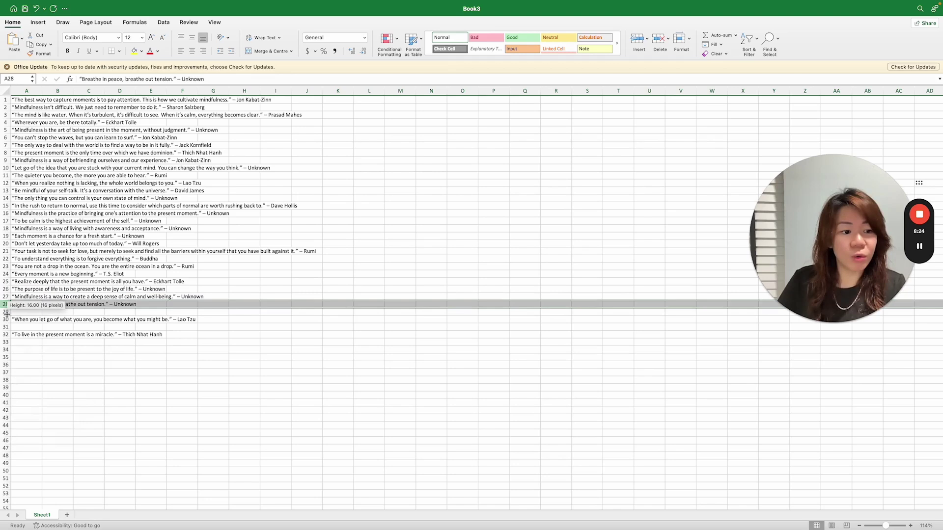
pyautogui.click(6, 312)
pyautogui.rightClick(7, 312)
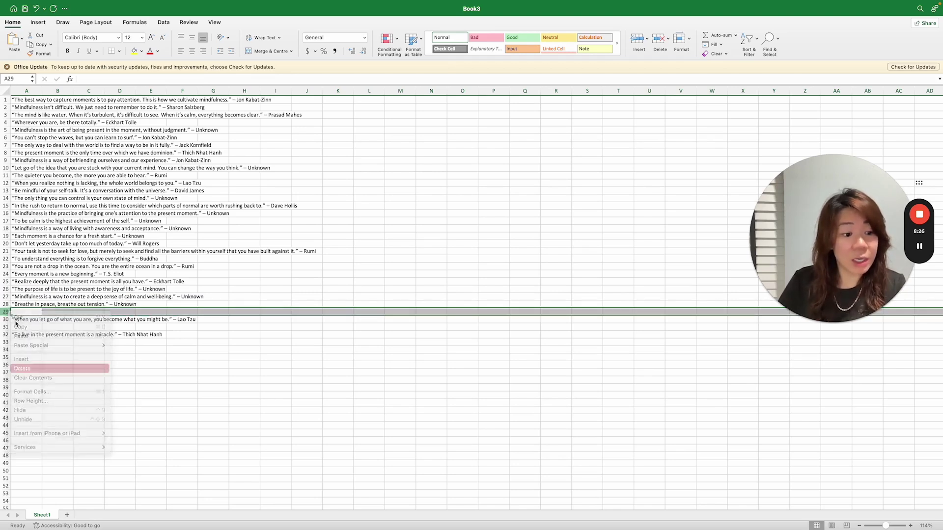
pyautogui.click(22, 368)
pyautogui.click(6, 319)
pyautogui.rightClick(6, 320)
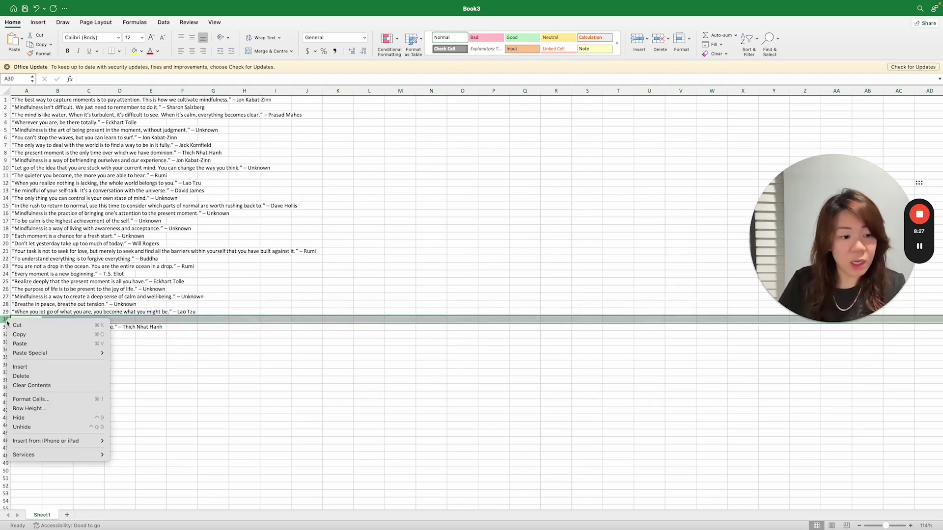
pyautogui.click(22, 377)
# - Widen column A and save the sheet as CSV UTF-8 'mindfulness quotes' in Downloads
pyautogui.click(281, 381)
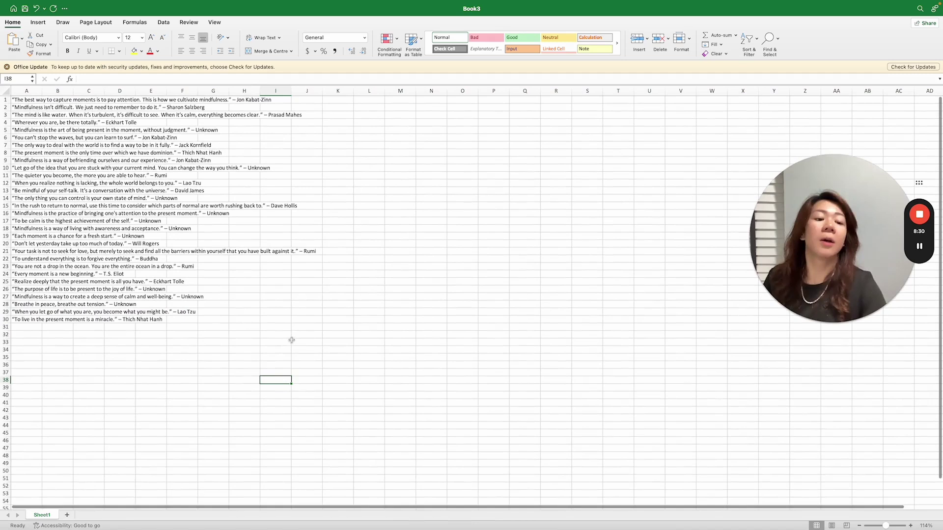
pyautogui.moveTo(41, 90); pyautogui.dragTo(332, 91)
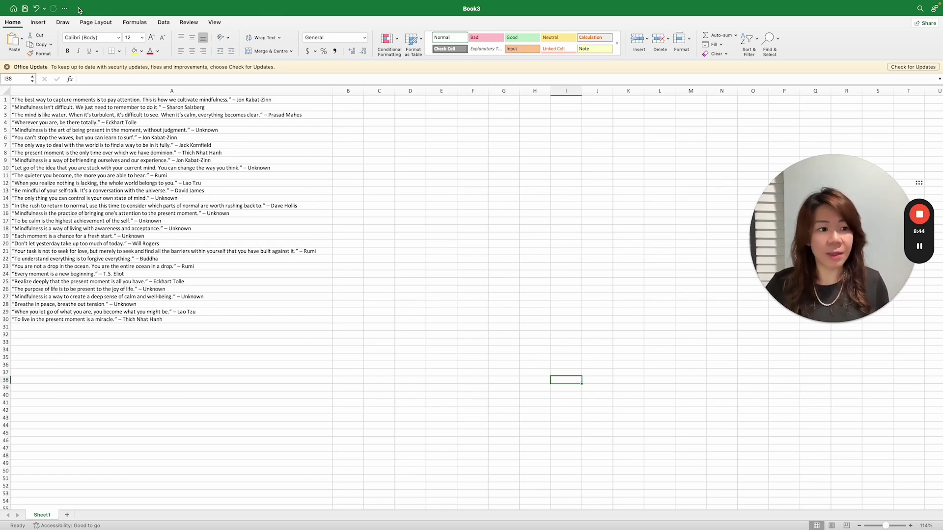
pyautogui.click(51, 7)
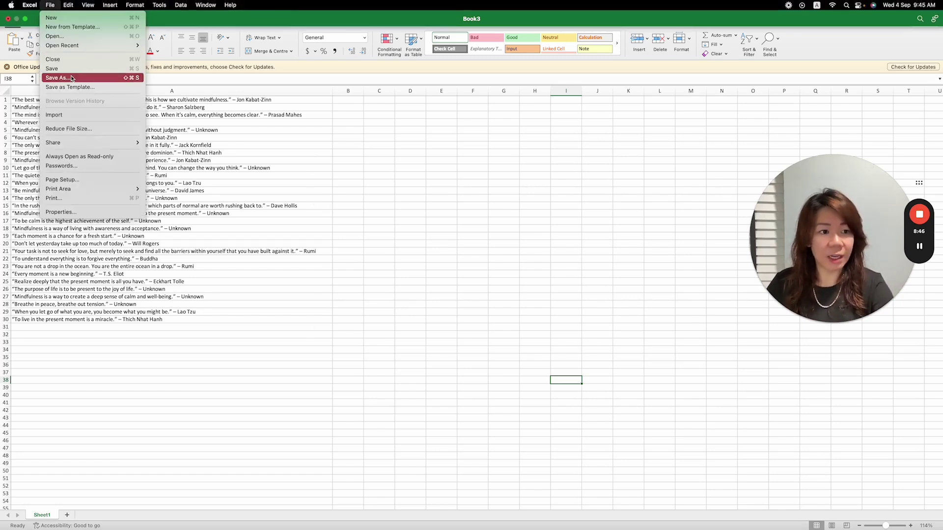
pyautogui.press('Escape')
pyautogui.press('super+s')
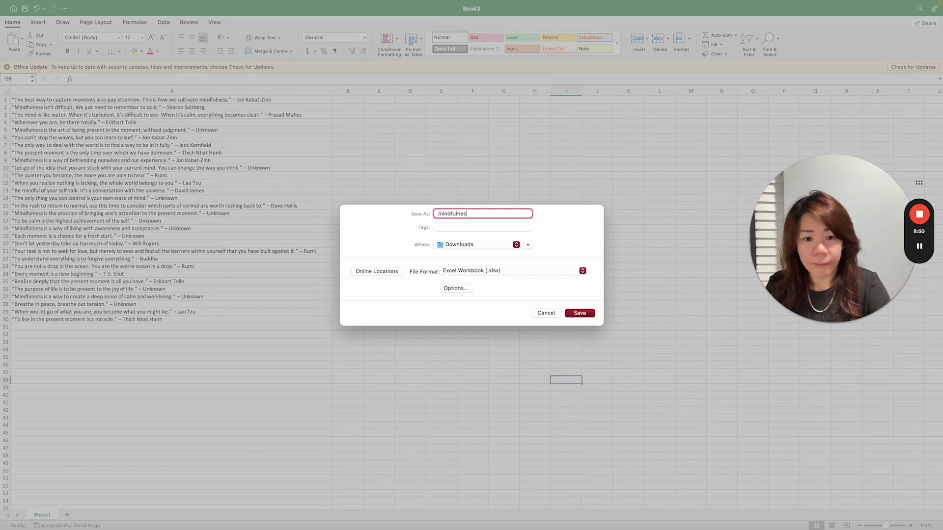
pyautogui.click(521, 274)
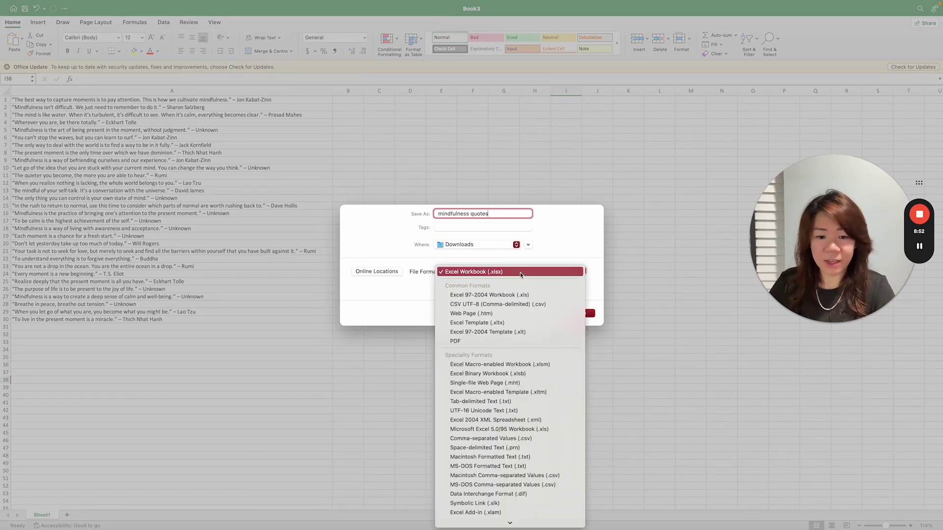
pyautogui.click(508, 304)
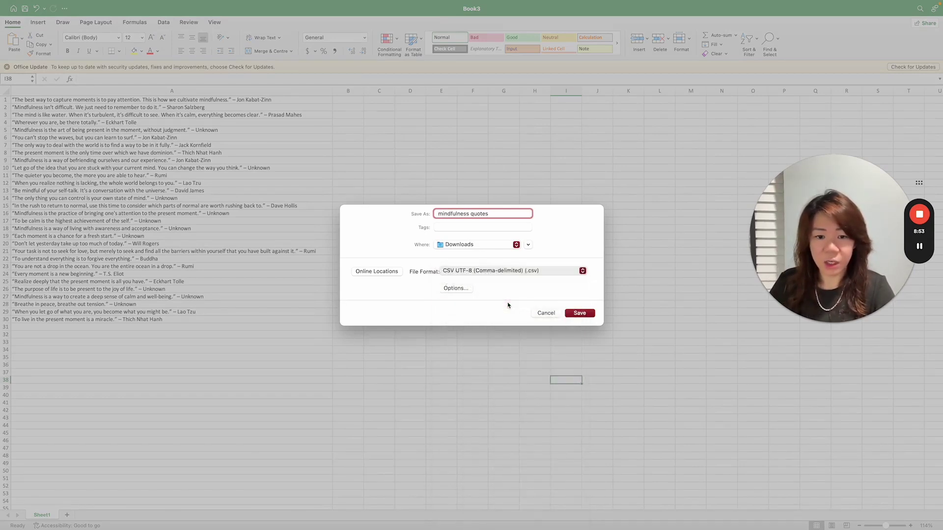
pyautogui.click(580, 313)
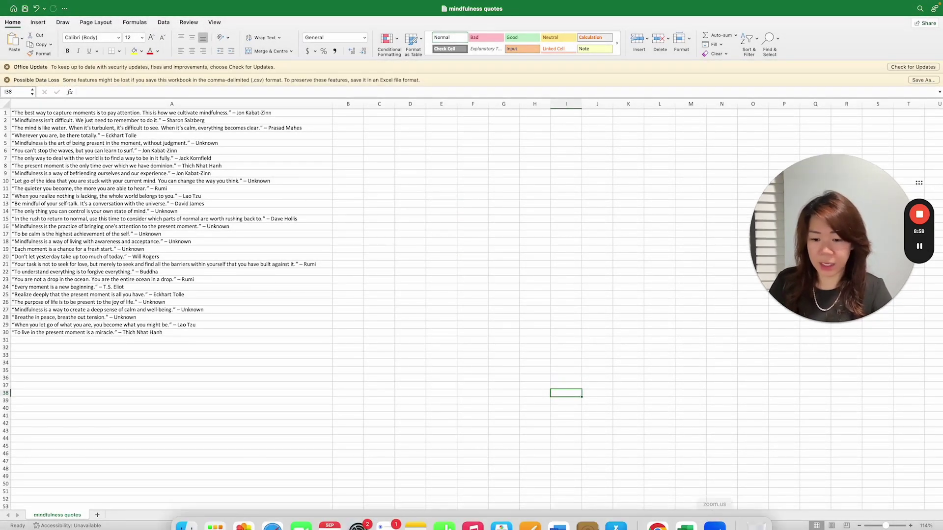
pyautogui.click(668, 512)
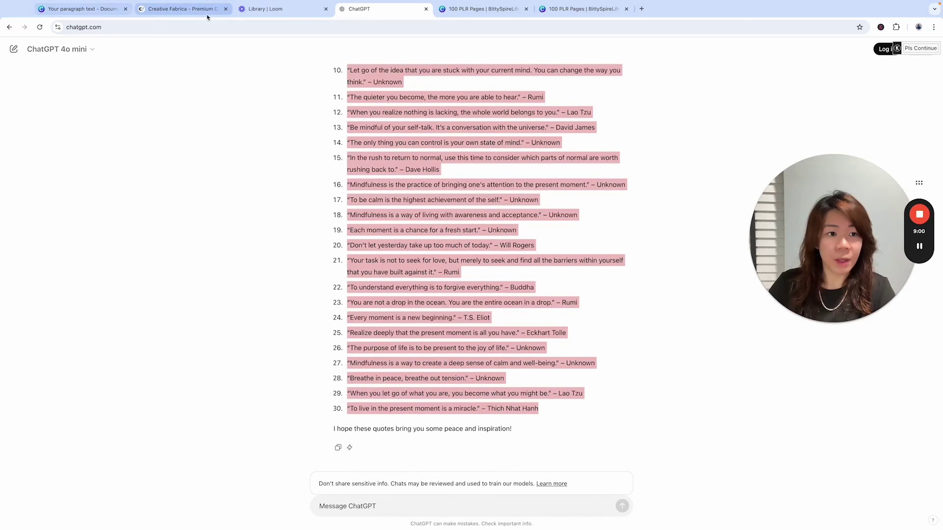
# - In the journal design, open Apps > Bulk create and upload mindfulness quotes.csv from Downloads
pyautogui.click(82, 10)
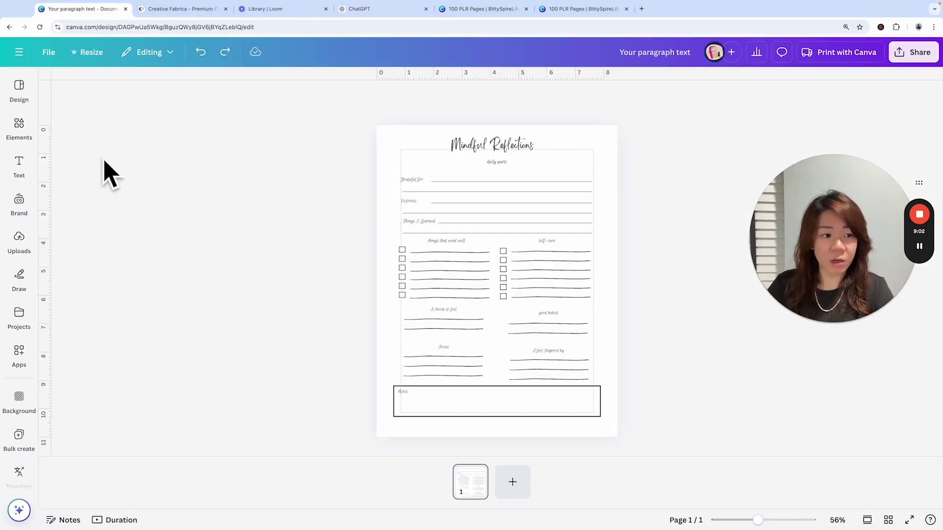
pyautogui.click(19, 353)
pyautogui.scroll(-3, 14, 383)
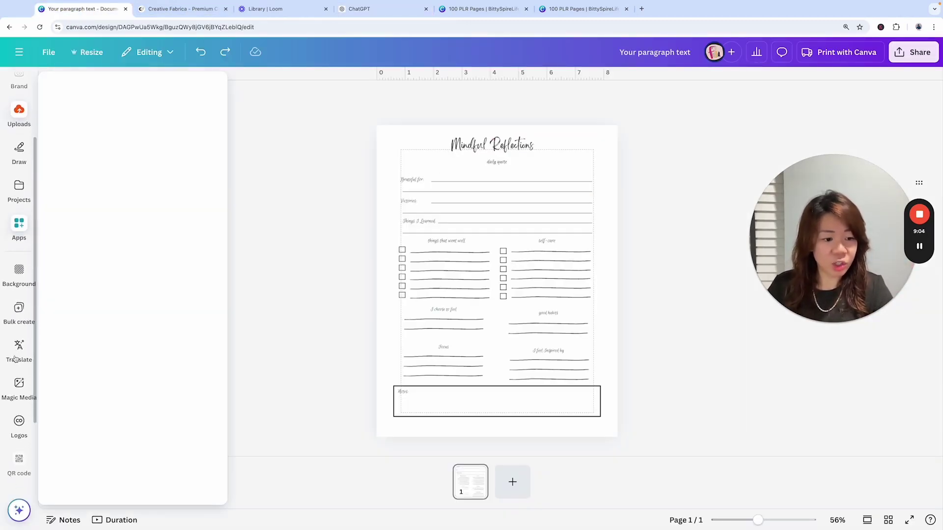
pyautogui.click(15, 386)
pyautogui.scroll(-2, 17, 319)
pyautogui.click(19, 241)
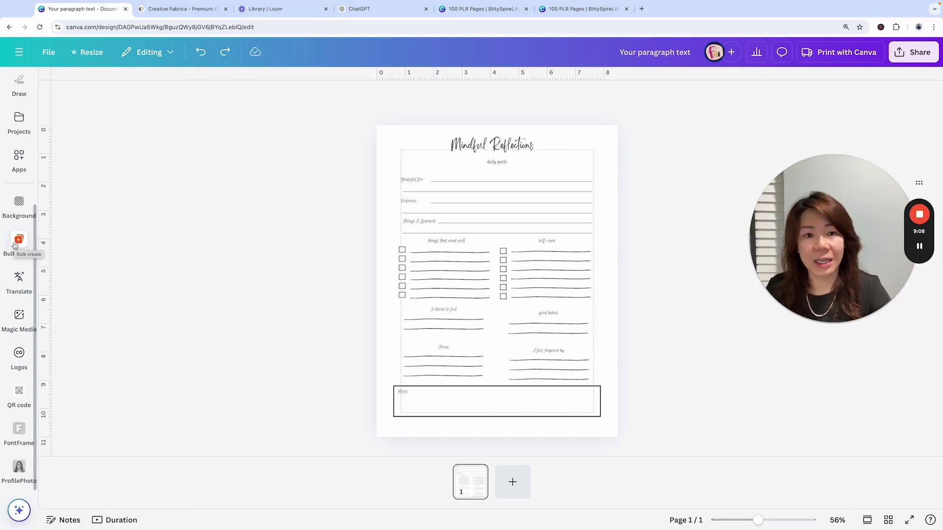
pyautogui.click(16, 156)
pyautogui.click(25, 251)
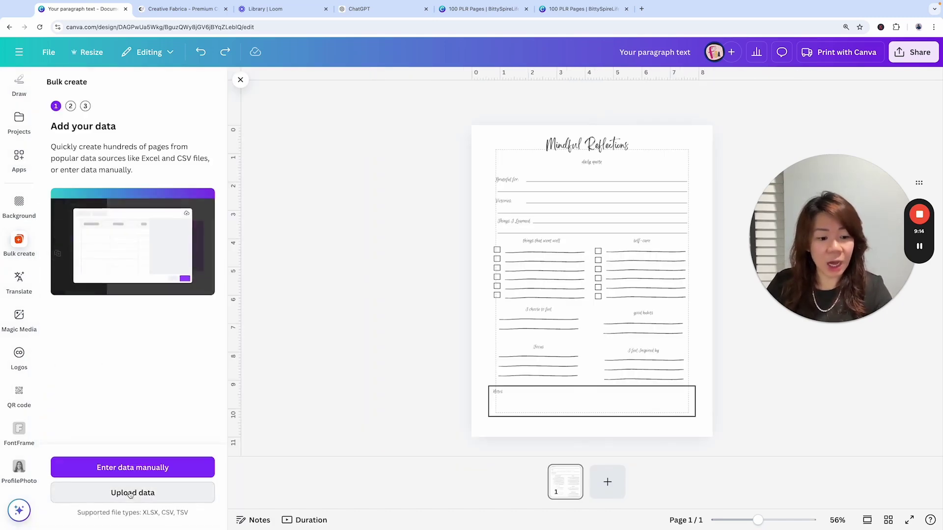
pyautogui.click(131, 493)
pyautogui.click(392, 251)
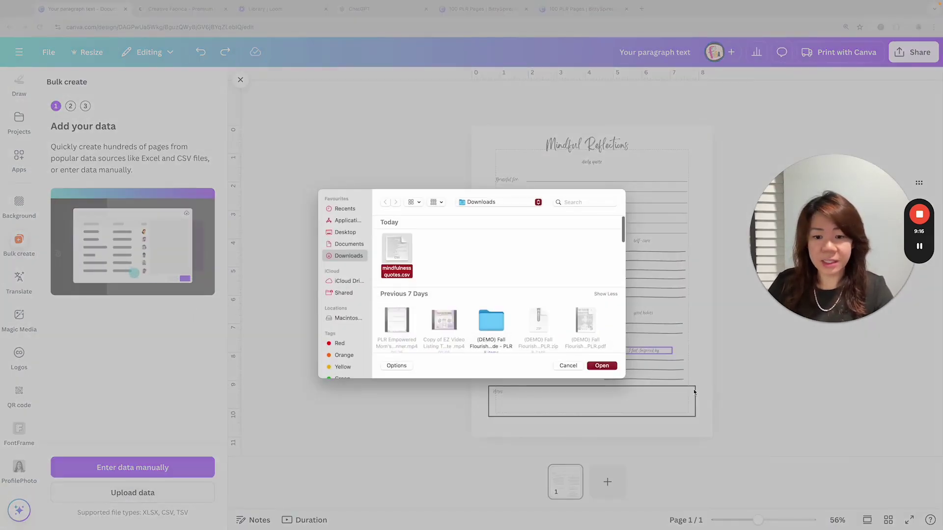
pyautogui.press('Return')
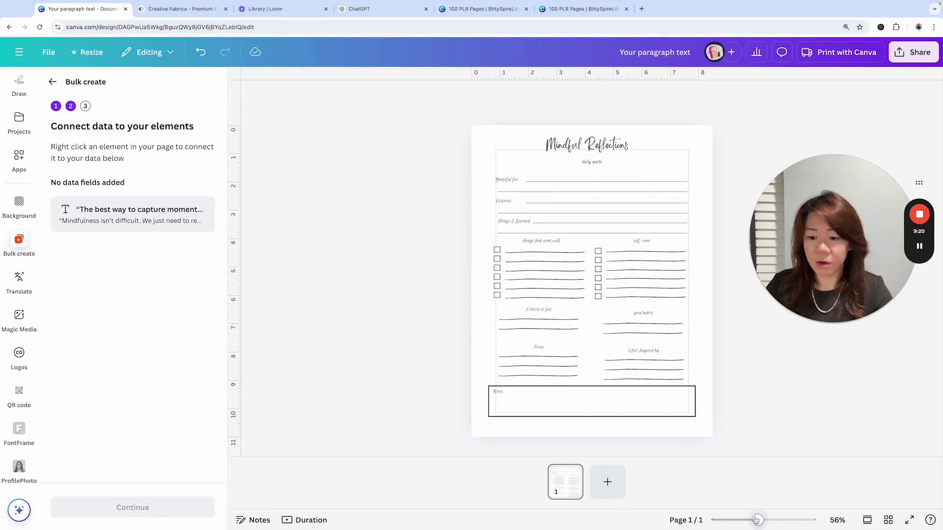
# - Connect the daily quote text box to the quote data field
pyautogui.moveTo(757, 520); pyautogui.dragTo(771, 520)
pyautogui.scroll(-2, 627, 275)
pyautogui.scroll(3, 628, 247)
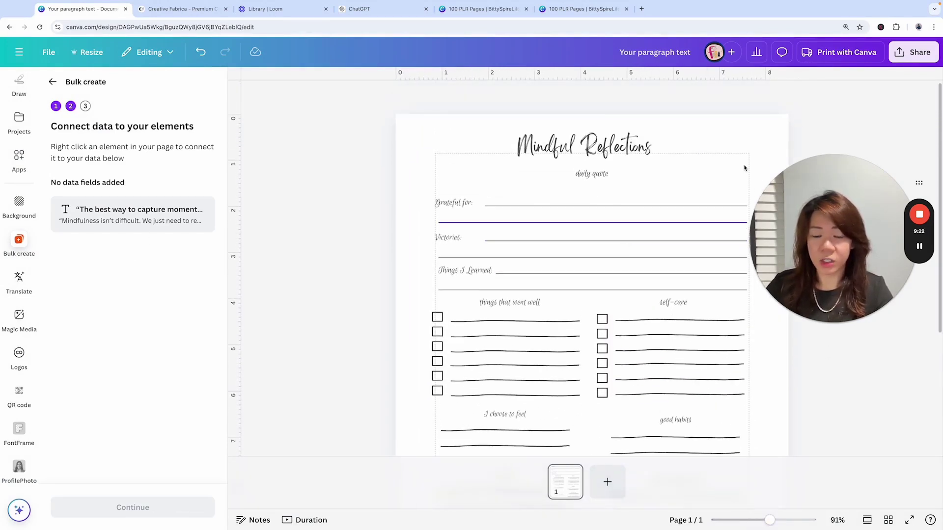
pyautogui.click(555, 174)
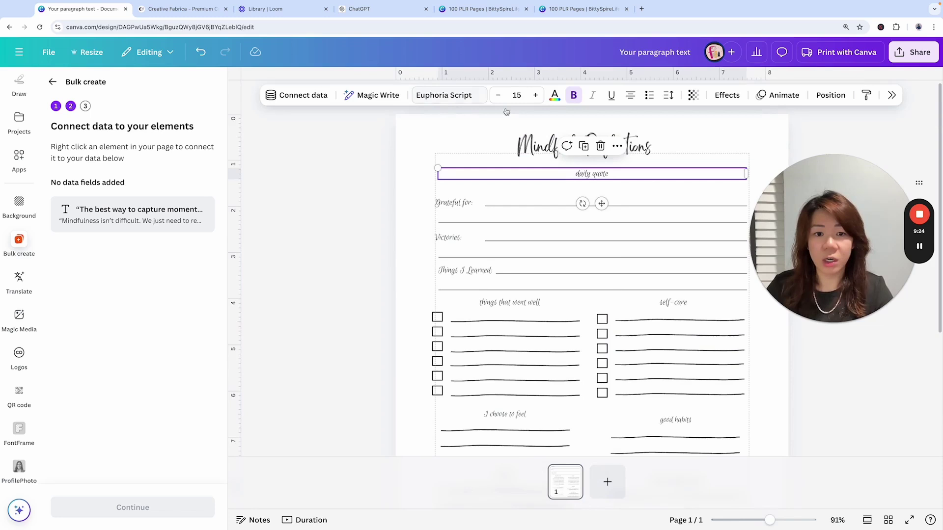
pyautogui.click(617, 146)
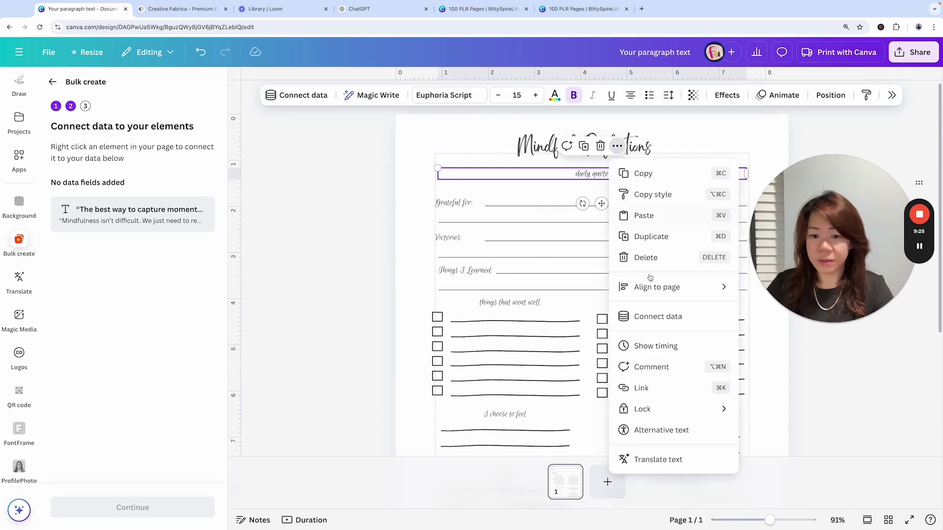
pyautogui.click(647, 319)
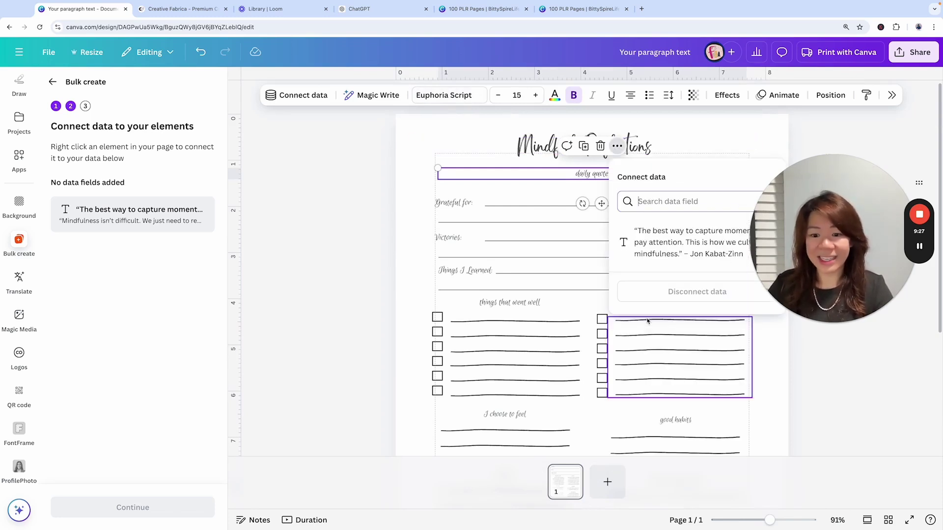
pyautogui.click(673, 248)
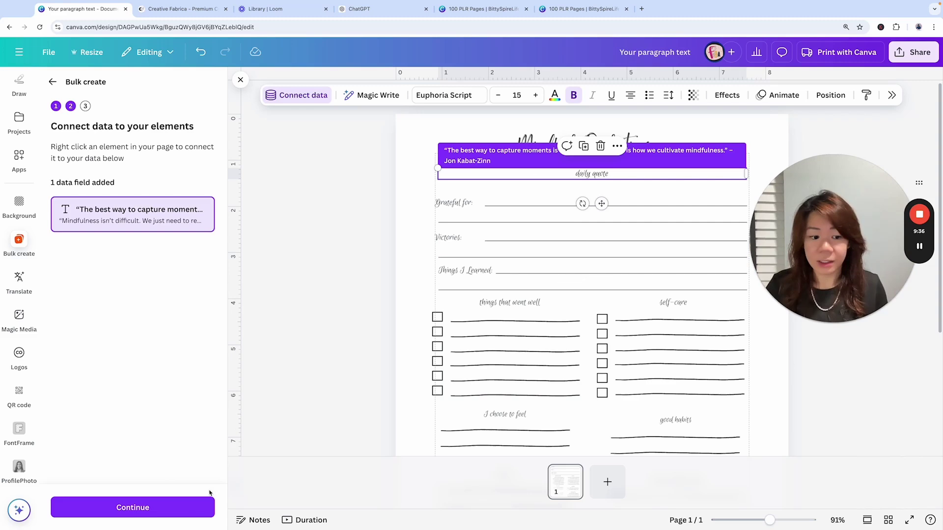
# - Continue to the data rows and check that all 29 quotes are ticked
pyautogui.click(169, 508)
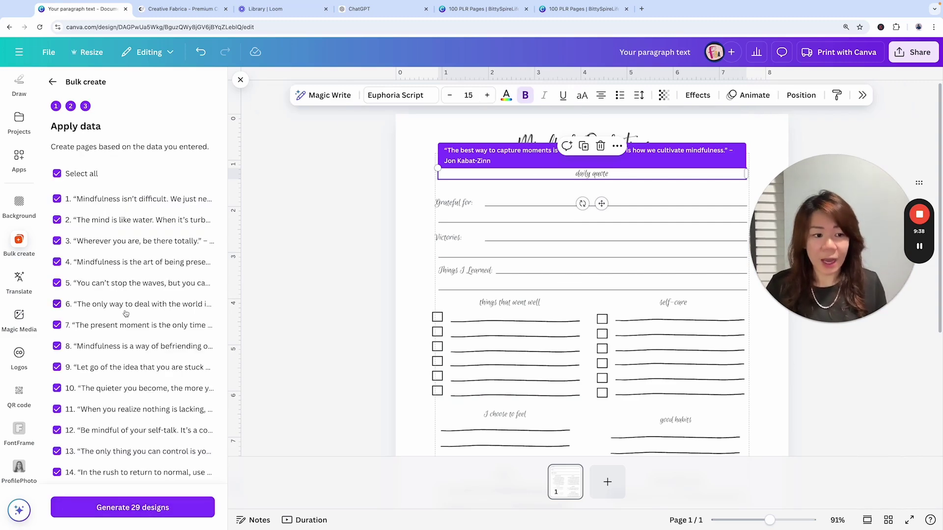
pyautogui.scroll(-7, 126, 313)
pyautogui.scroll(8, 134, 310)
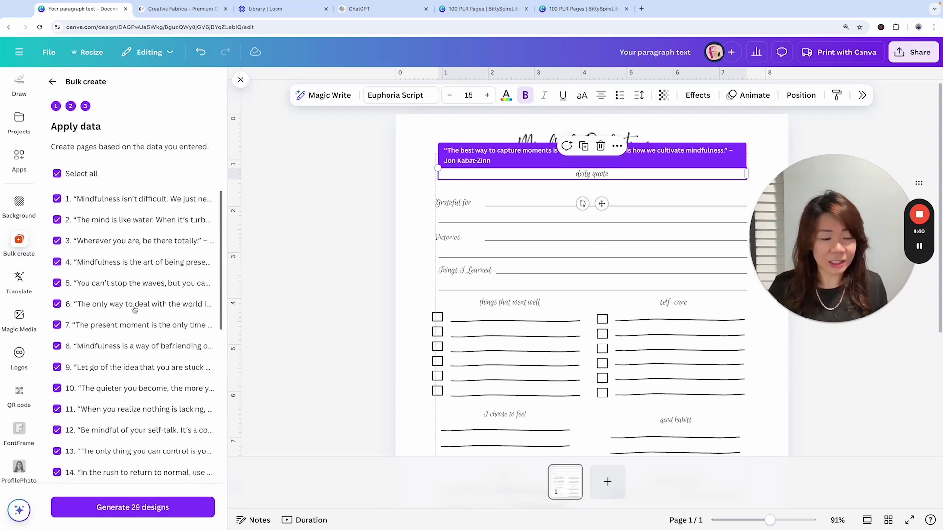
pyautogui.scroll(-7, 134, 310)
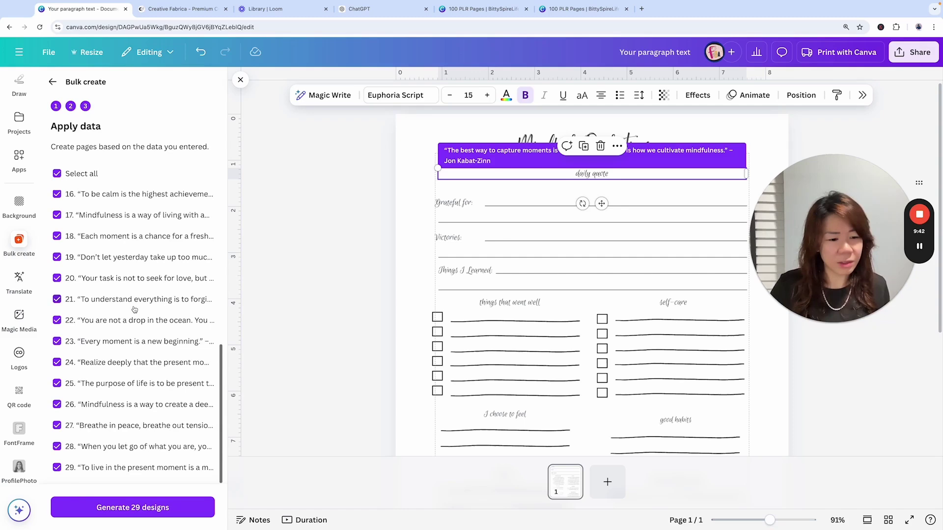
pyautogui.scroll(8, 136, 312)
pyautogui.scroll(-8, 137, 312)
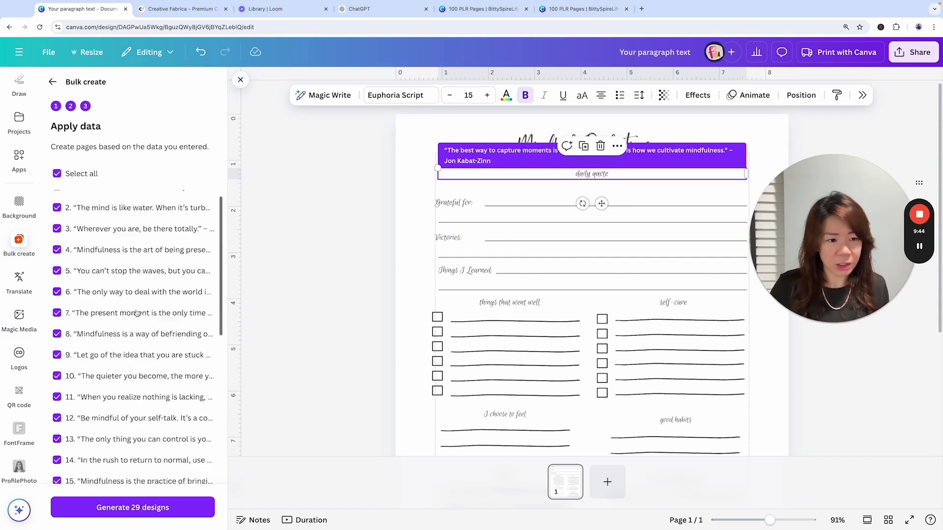
pyautogui.moveTo(769, 522)
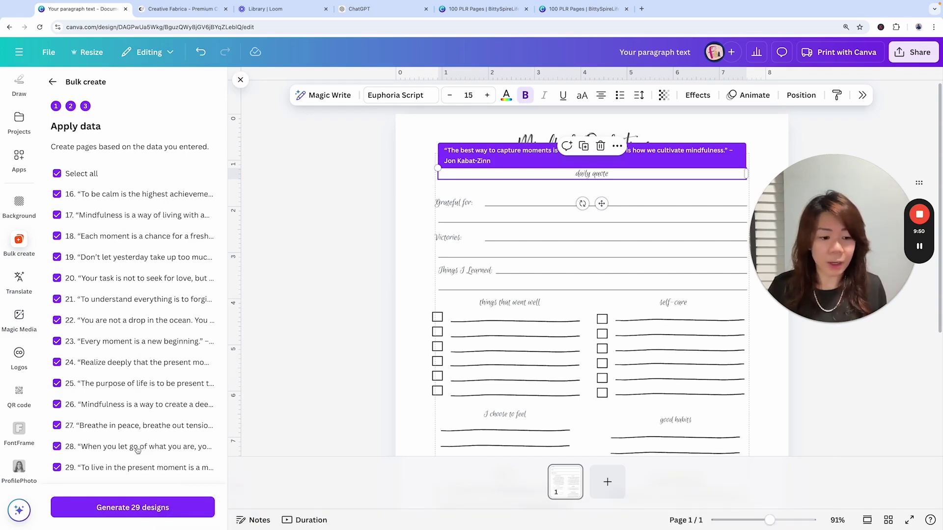
# - Generate the 29 designs and check the quotes on the first generated pages
pyautogui.click(117, 510)
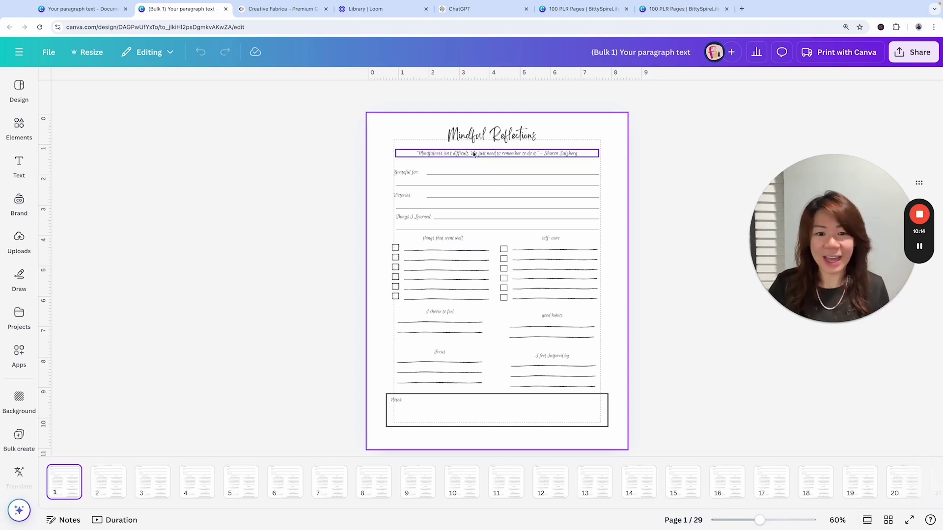
pyautogui.click(111, 483)
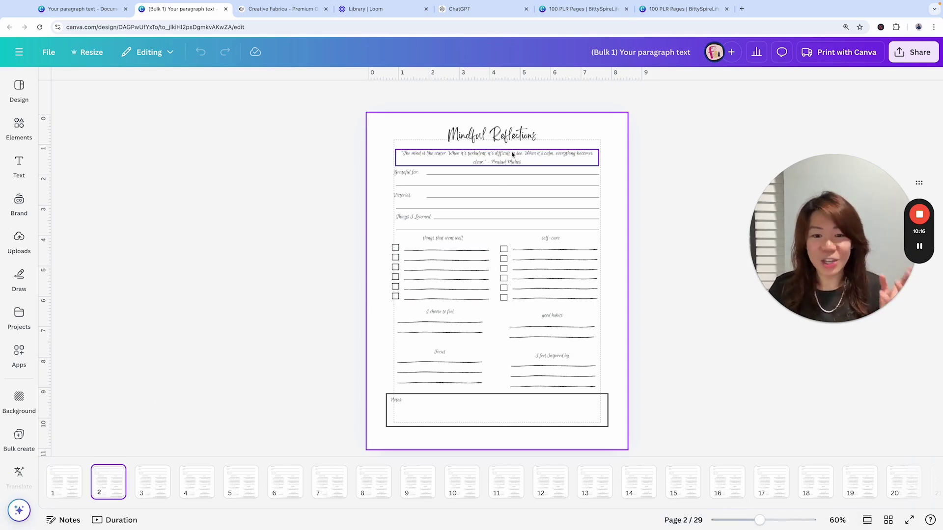
pyautogui.click(155, 491)
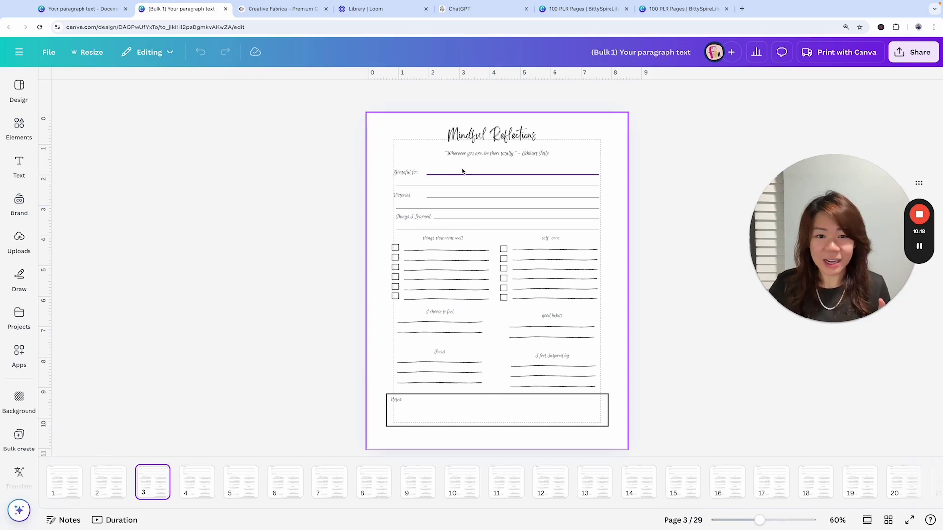
pyautogui.click(199, 491)
pyautogui.press('Right')
pyautogui.press('Right')
pyautogui.press('Right')
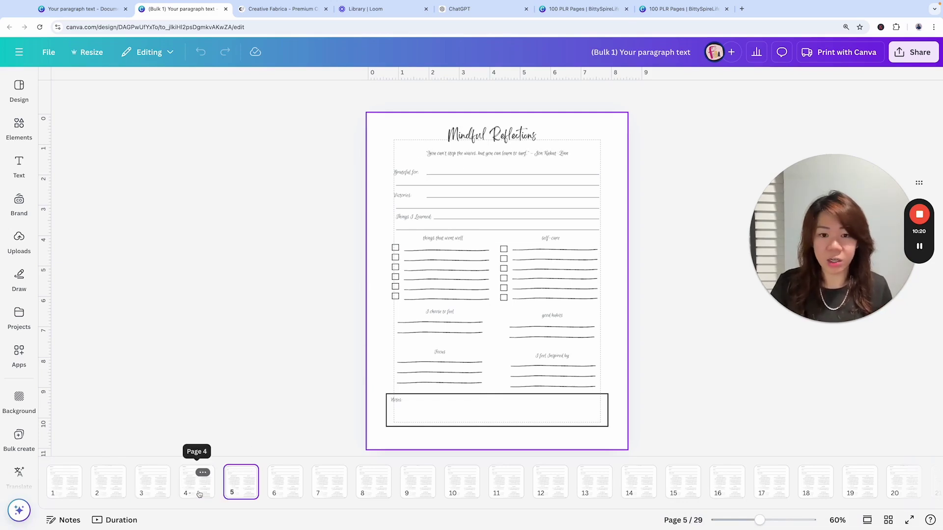
pyautogui.press('Right')
pyautogui.press('Right')
pyautogui.press('Right')
pyautogui.press('Right')
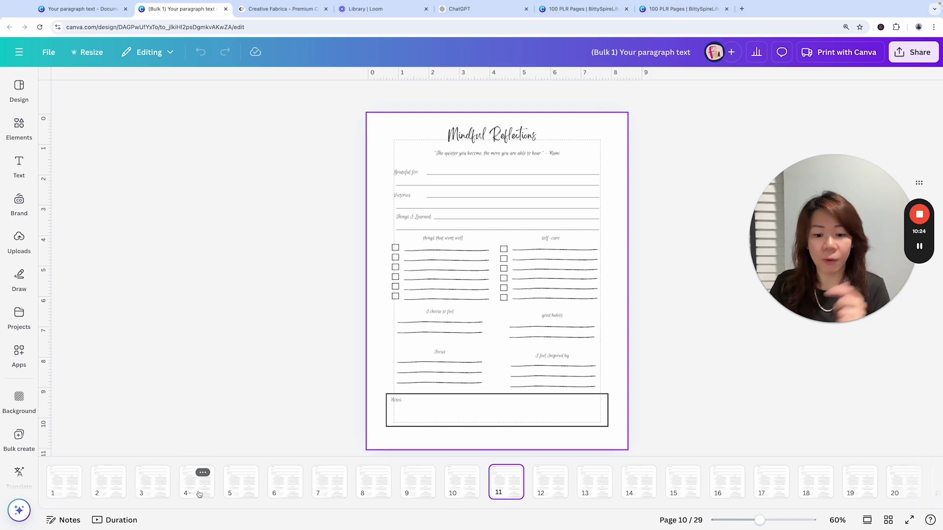
pyautogui.press('Right')
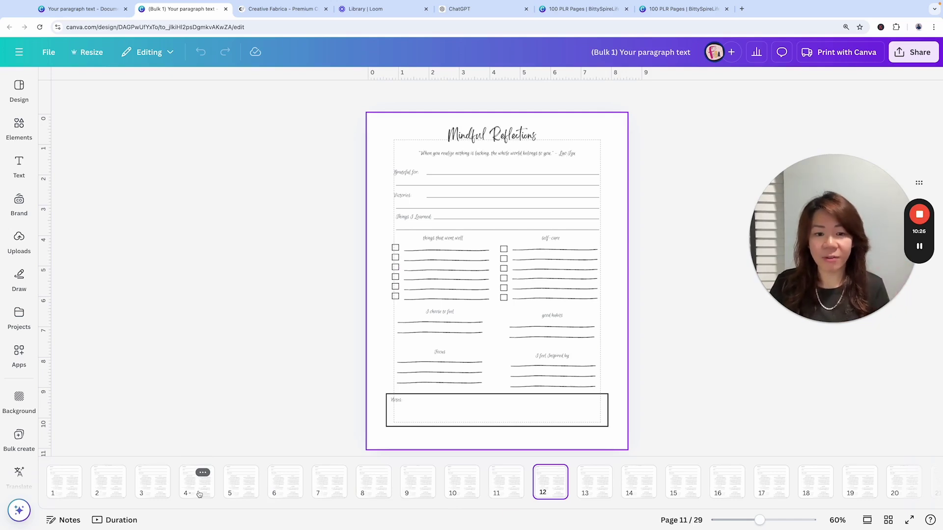
# - Step through pages 14 to 29 to check each page's quote
pyautogui.press('Right')
pyautogui.press('Right')
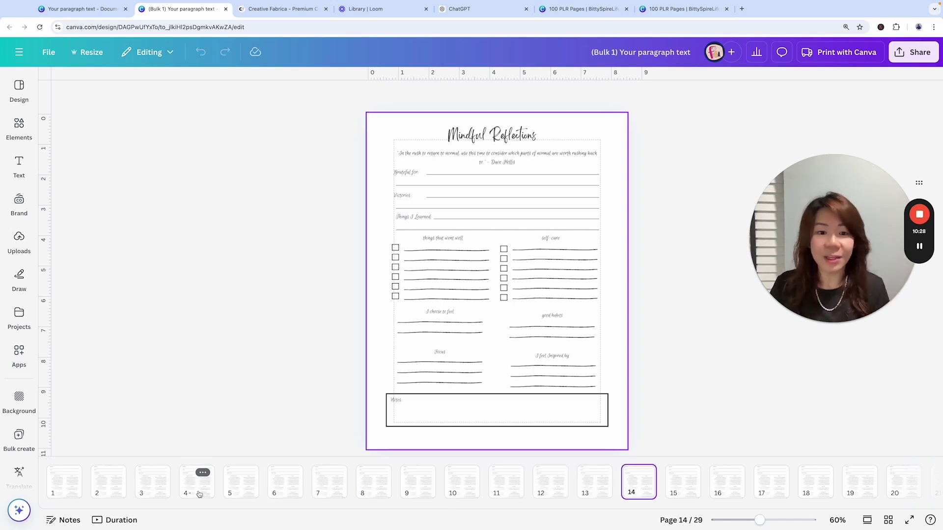
pyautogui.press('Right')
pyautogui.press('Right')
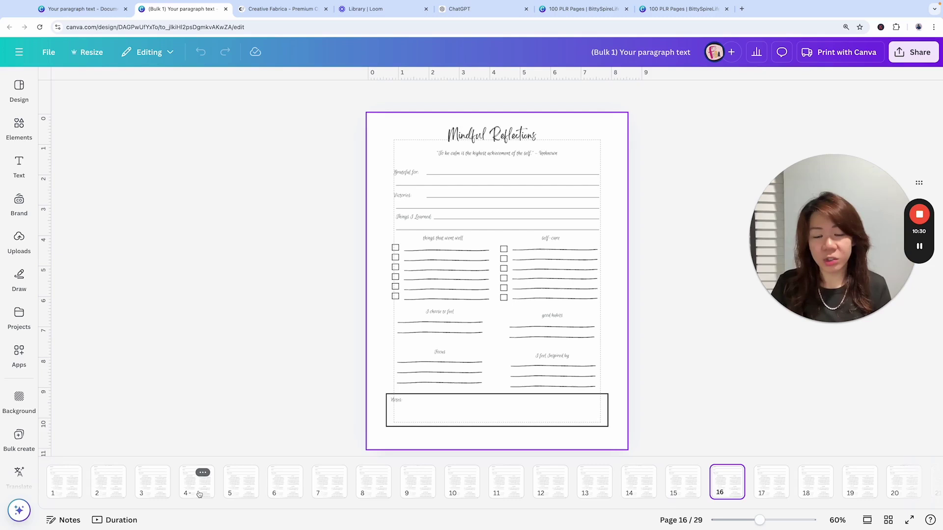
pyautogui.press('Right')
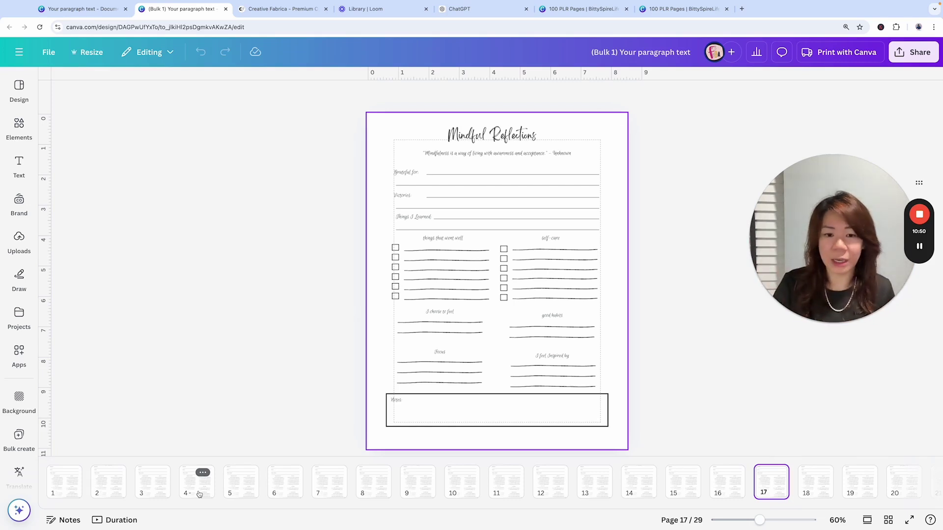
pyautogui.press('pagedown')
pyautogui.press('pagedown')
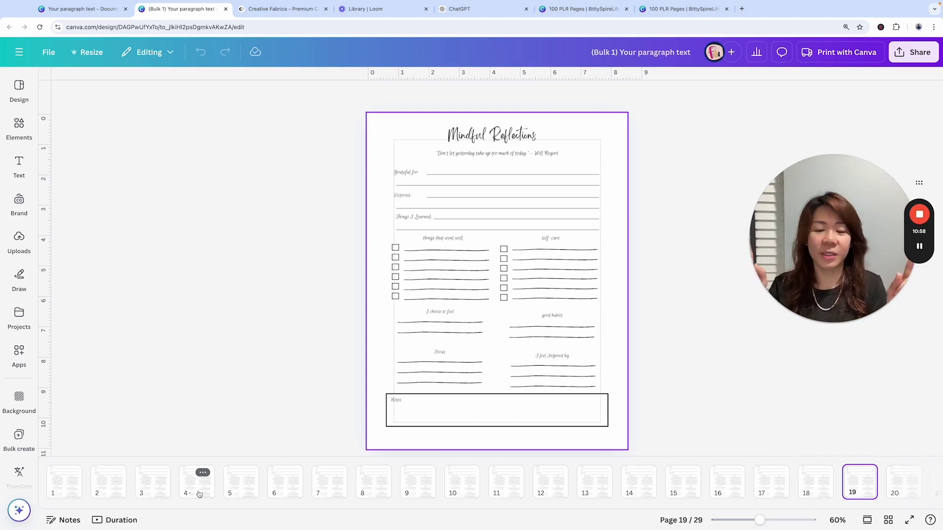
pyautogui.press('pagedown')
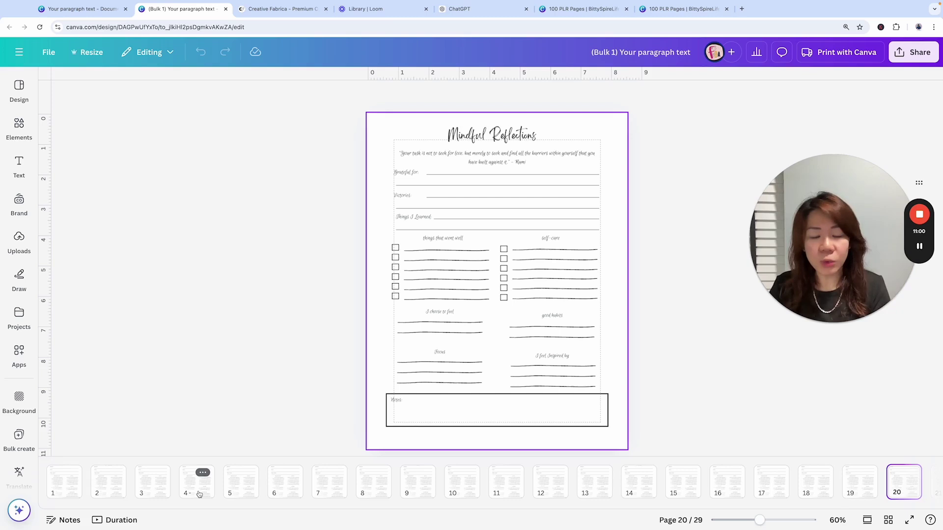
pyautogui.press('pagedown')
pyautogui.press('pagedown')
pyautogui.press('pagedown')
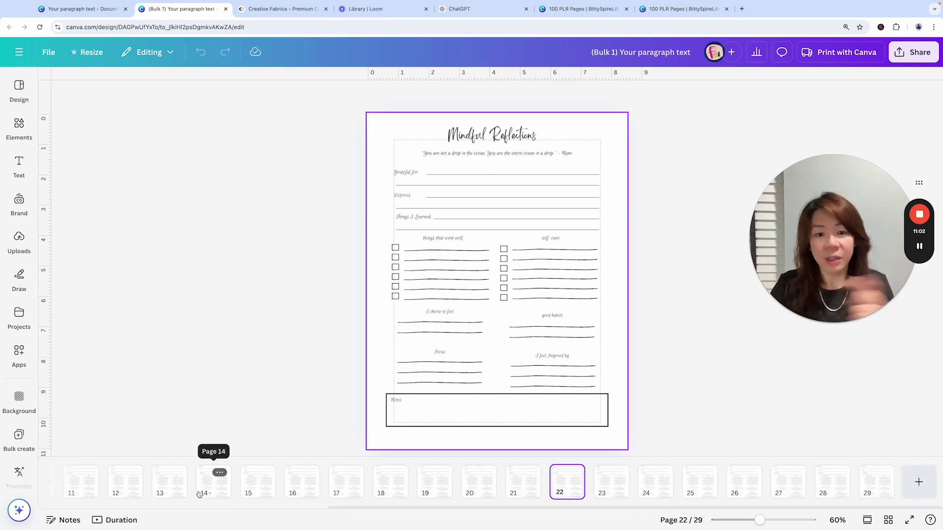
pyautogui.press('pagedown')
pyautogui.press('pagedown')
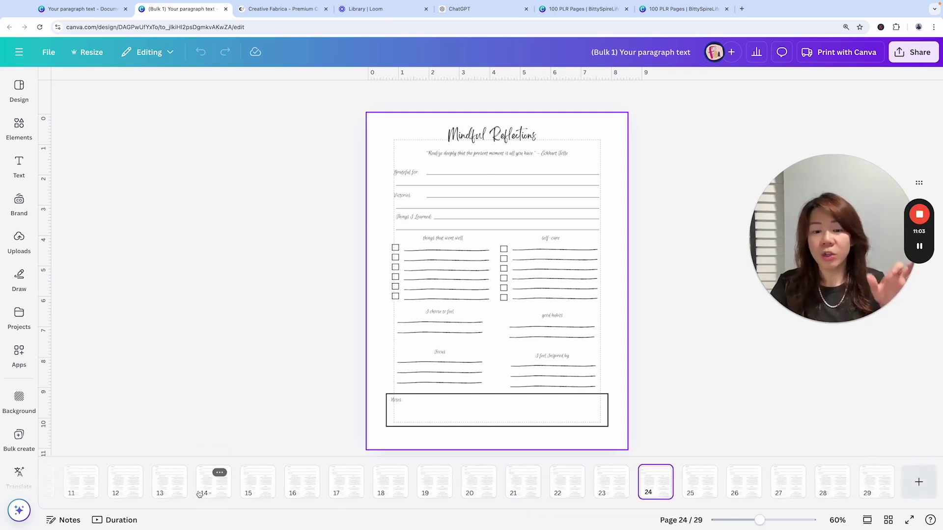
pyautogui.press('pagedown')
pyautogui.press('pagedown')
pyautogui.press('pagedown')
pyautogui.press('pagedown')
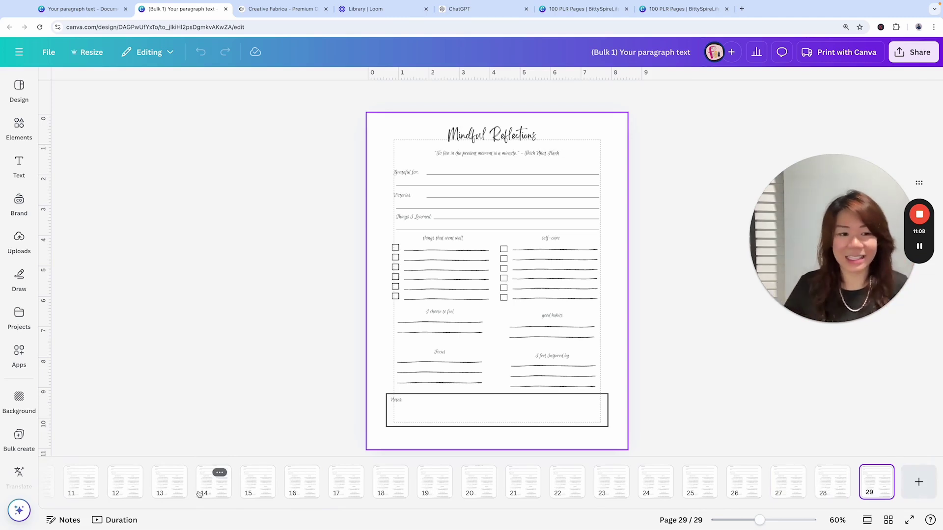
pyautogui.click(882, 499)
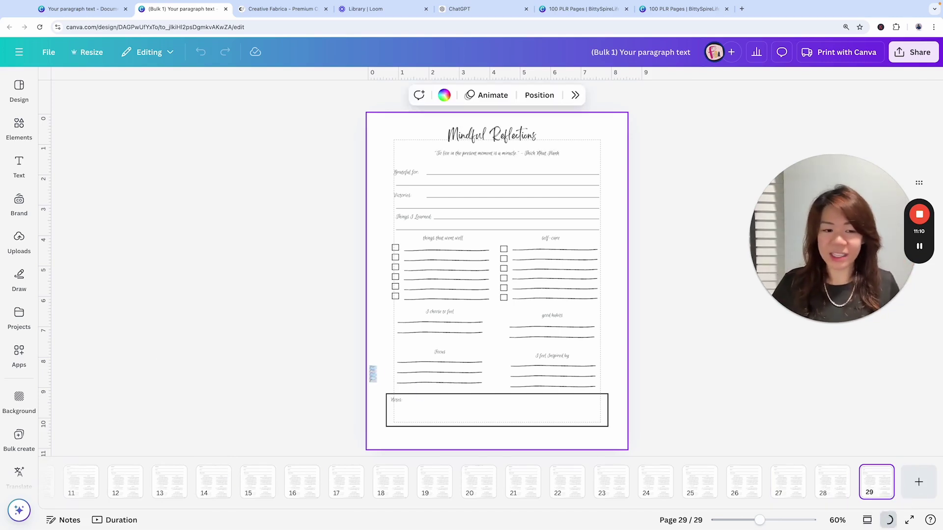
# - View all 29 journal pages in grid view, then switch to the Creative Fabrica tab
pyautogui.hotkey('ctrl', 'alt', 'g')
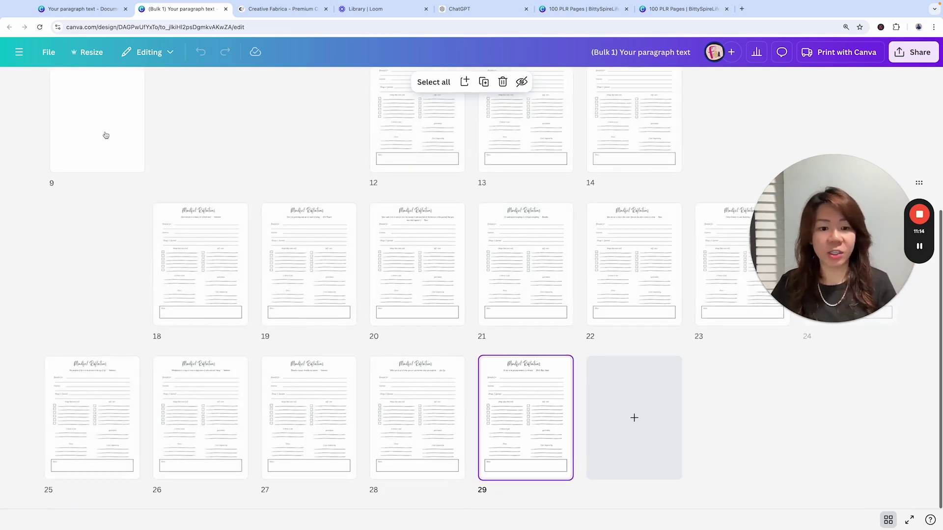
pyautogui.scroll(2, 191, 140)
pyautogui.scroll(3, 191, 140)
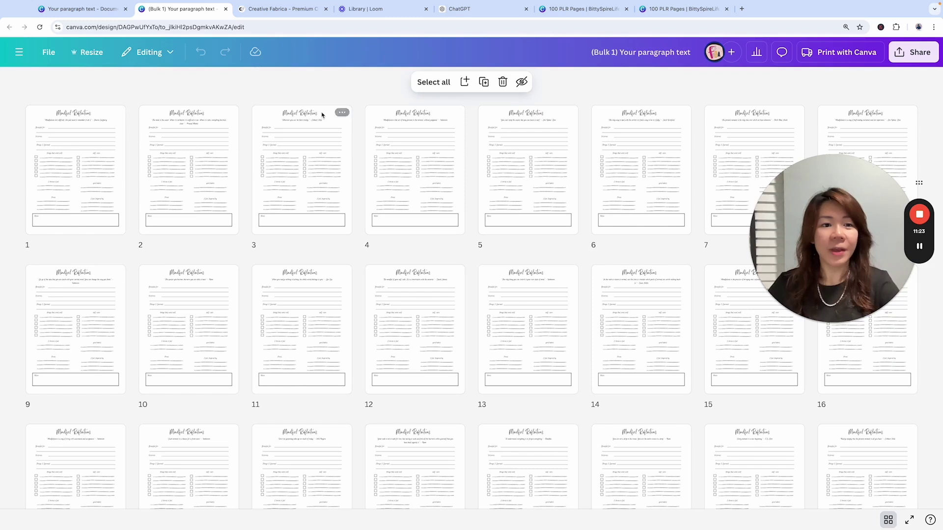
pyautogui.click(282, 11)
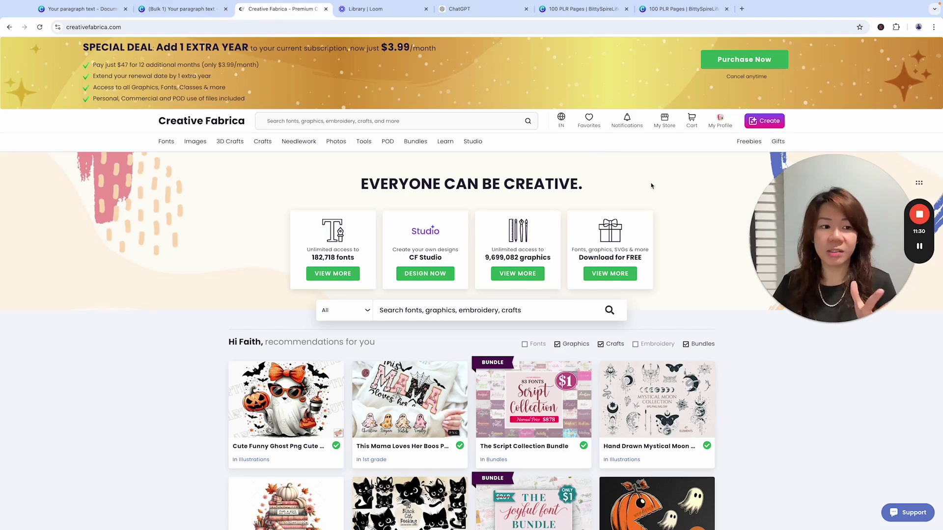
# - Search Creative Fabrica for watercolor floral and open the Watercolor Floral Seamless Pattern Set
pyautogui.scroll(-4, 667, 186)
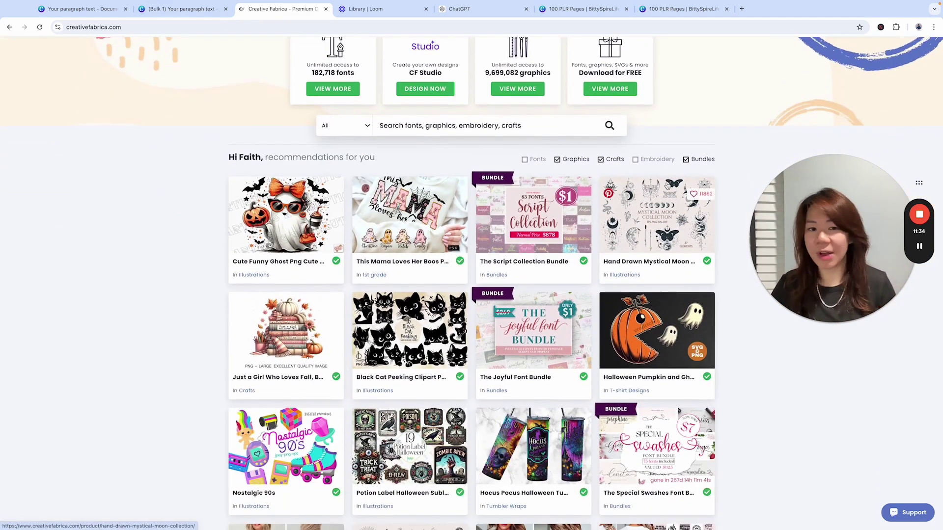
pyautogui.scroll(-2, 667, 186)
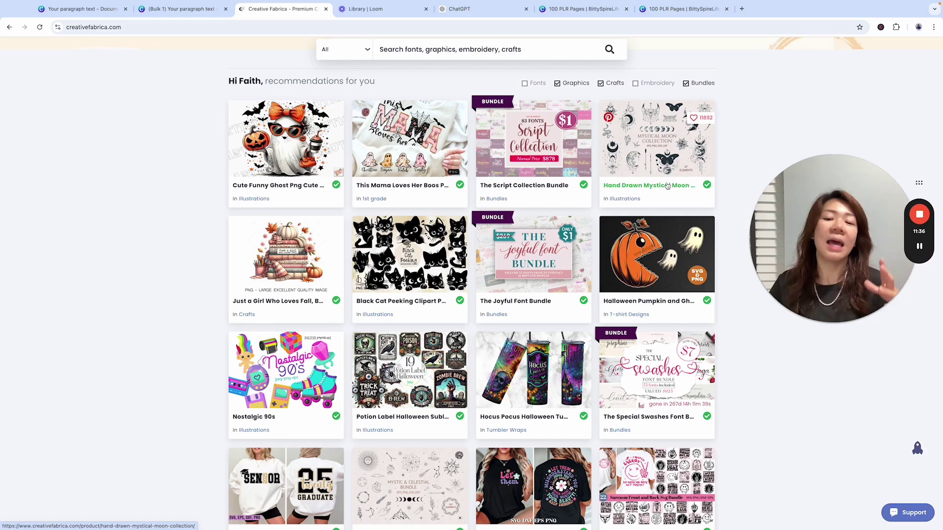
pyautogui.scroll(-8, 654, 171)
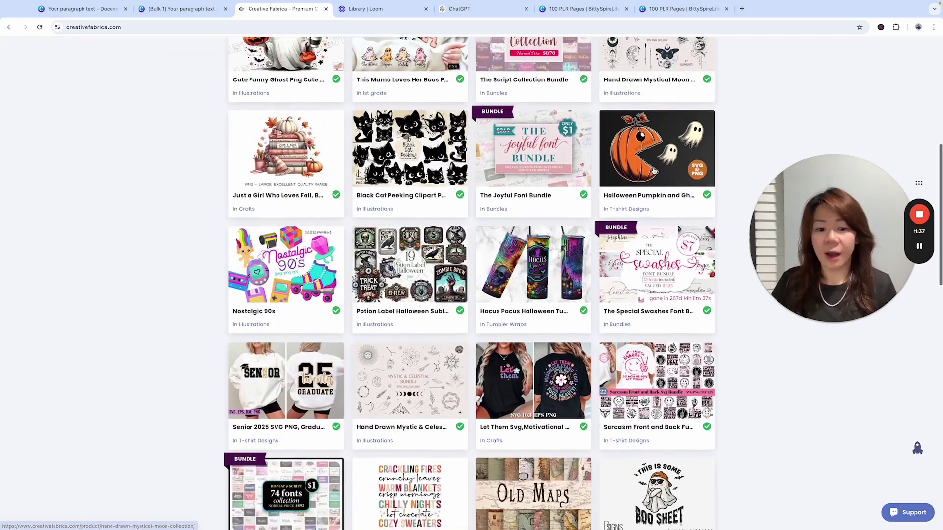
pyautogui.scroll(-5, 653, 171)
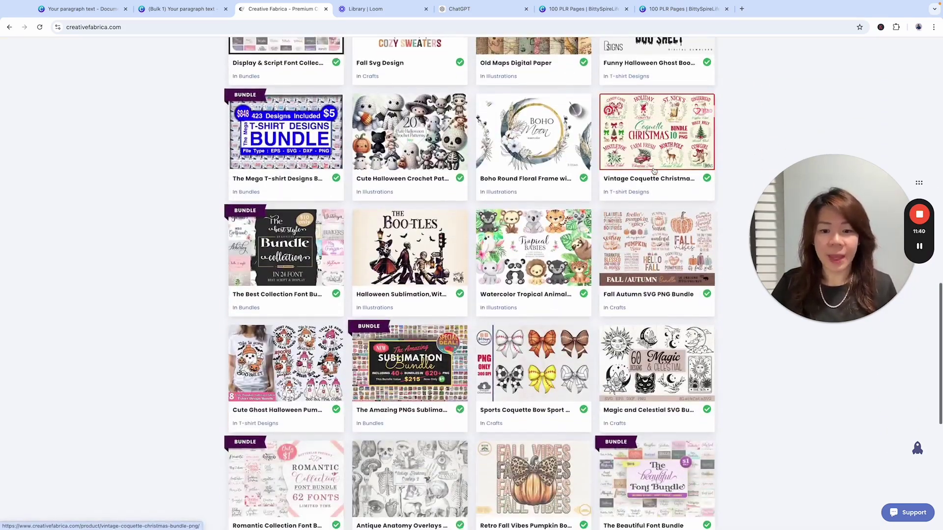
pyautogui.scroll(20, 502, 163)
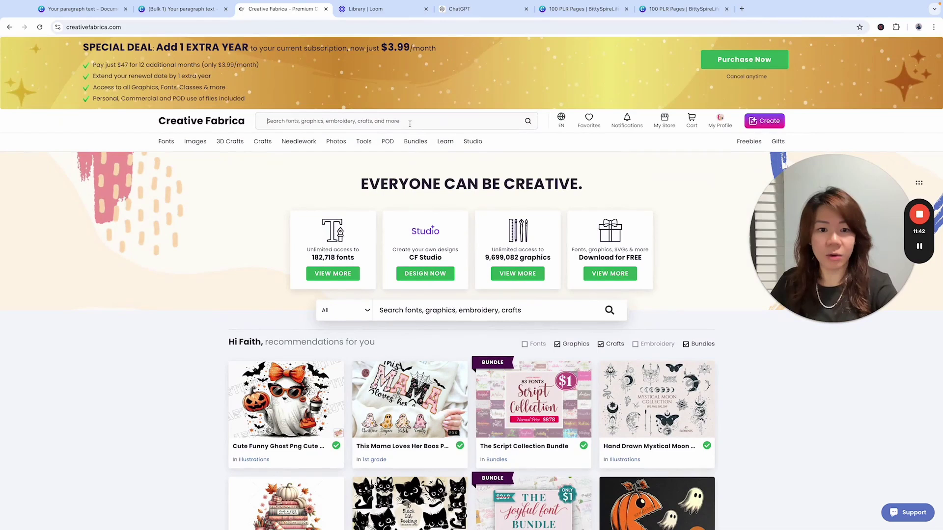
pyautogui.click(409, 123)
pyautogui.write('waterco')
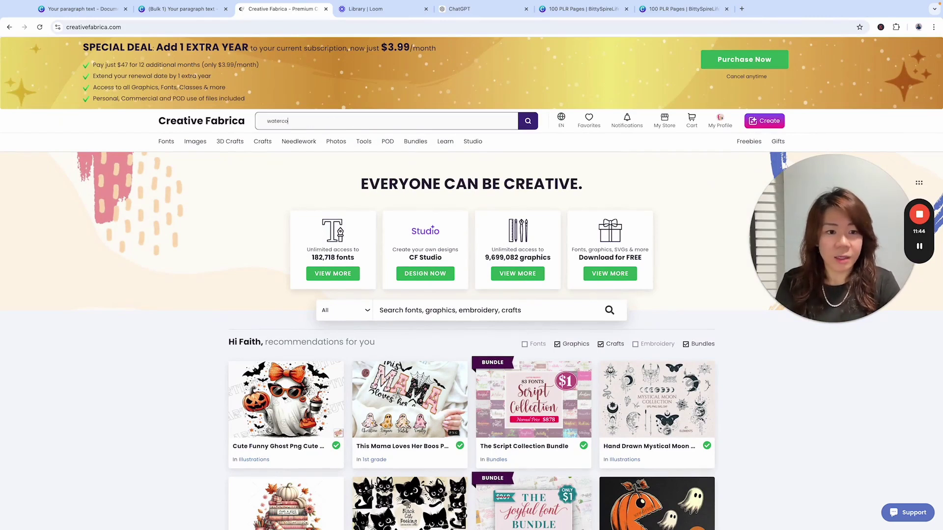
pyautogui.write('lor gloral')
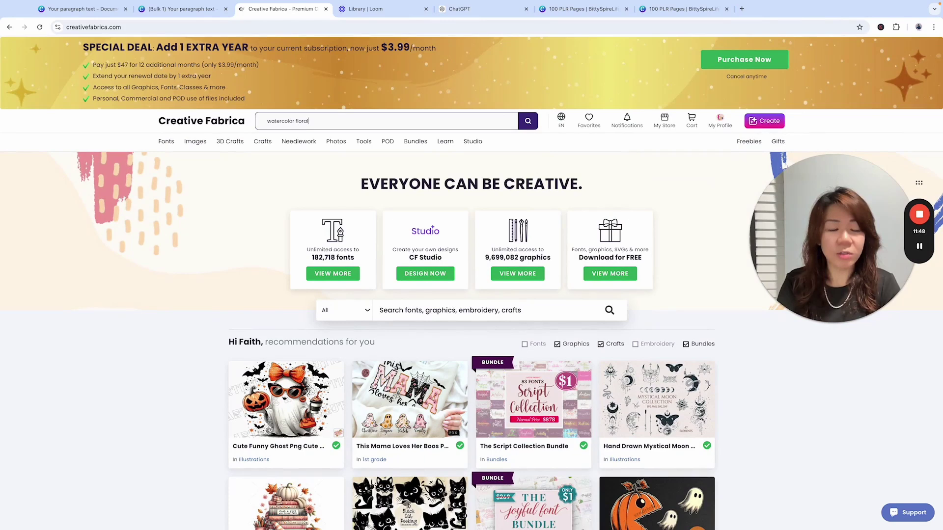
pyautogui.press('Return')
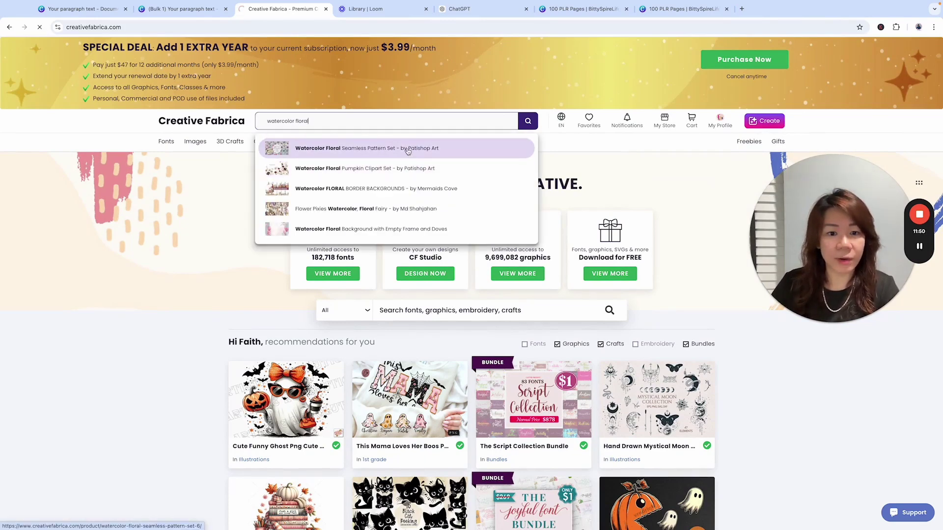
pyautogui.click(407, 151)
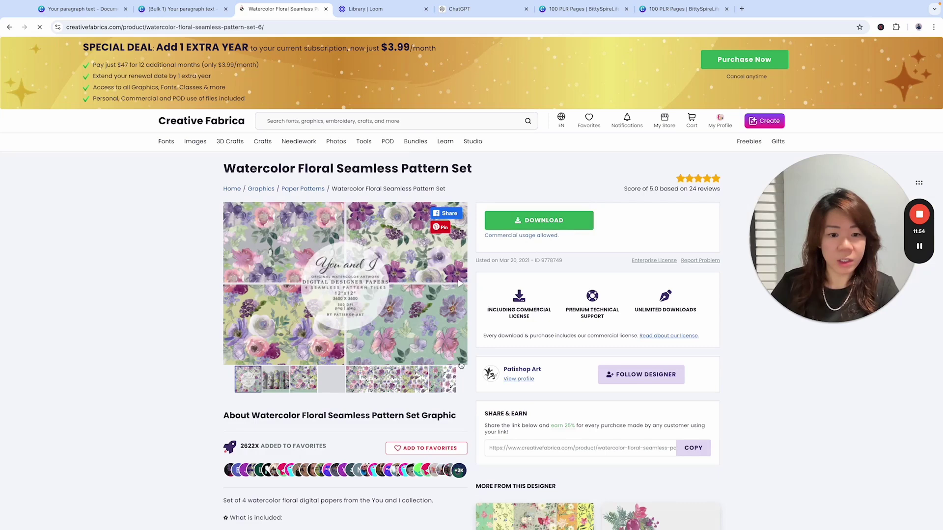
# - Look through the set's floral pattern previews, including the last one
pyautogui.scroll(-1, 456, 363)
pyautogui.click(443, 327)
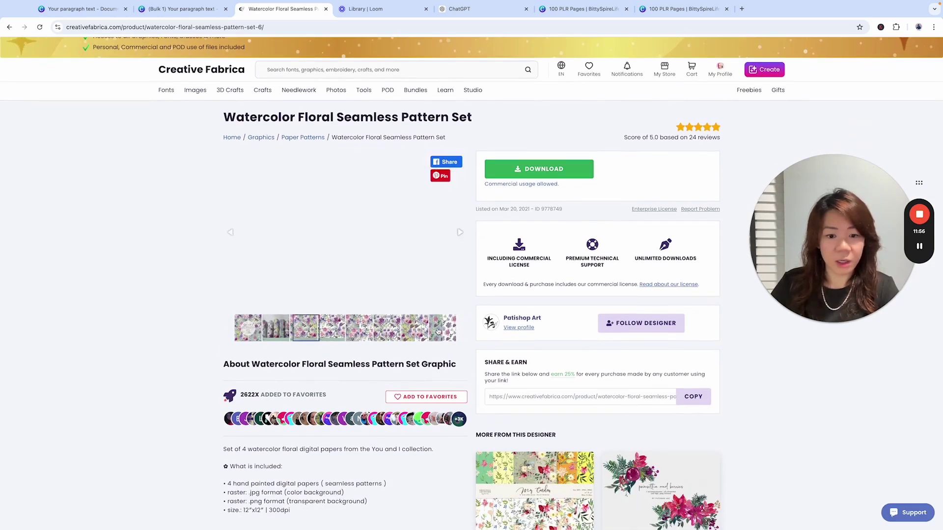
pyautogui.scroll(-4, 378, 306)
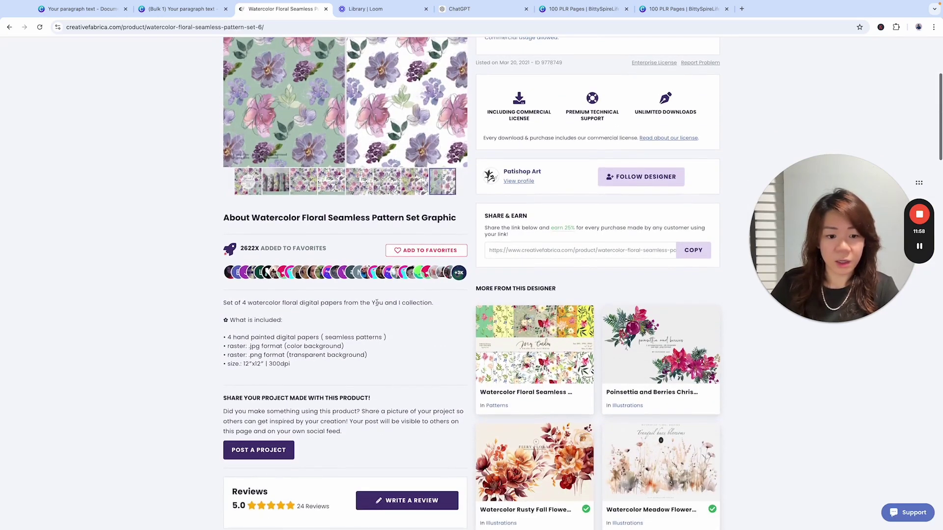
pyautogui.scroll(-1, 409, 304)
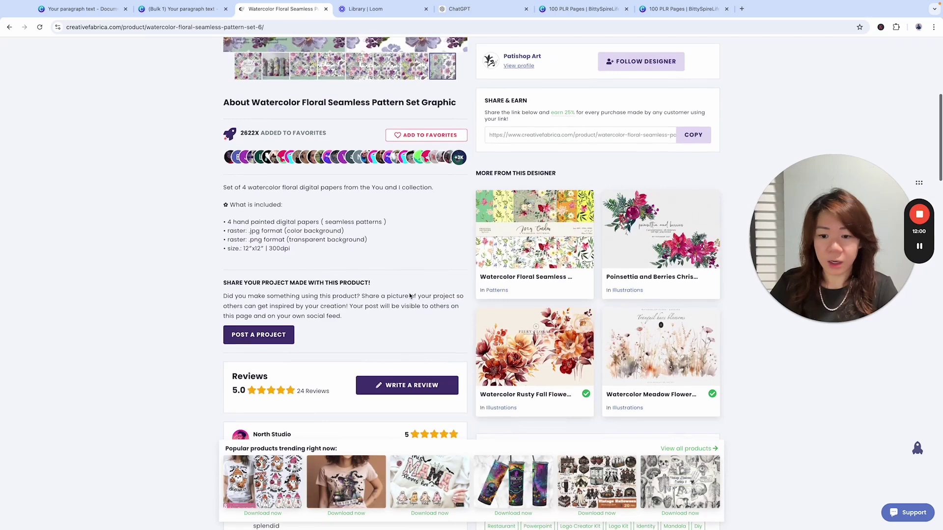
pyautogui.scroll(6, 409, 293)
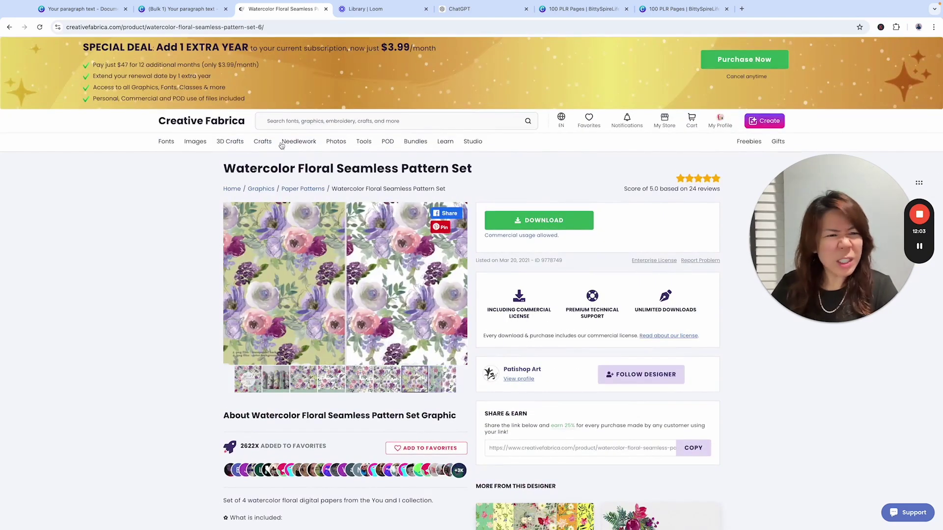
# - Search 'watercolor florals' and download the Glam Watercolor Florals Paper Pack zip
pyautogui.click(10, 28)
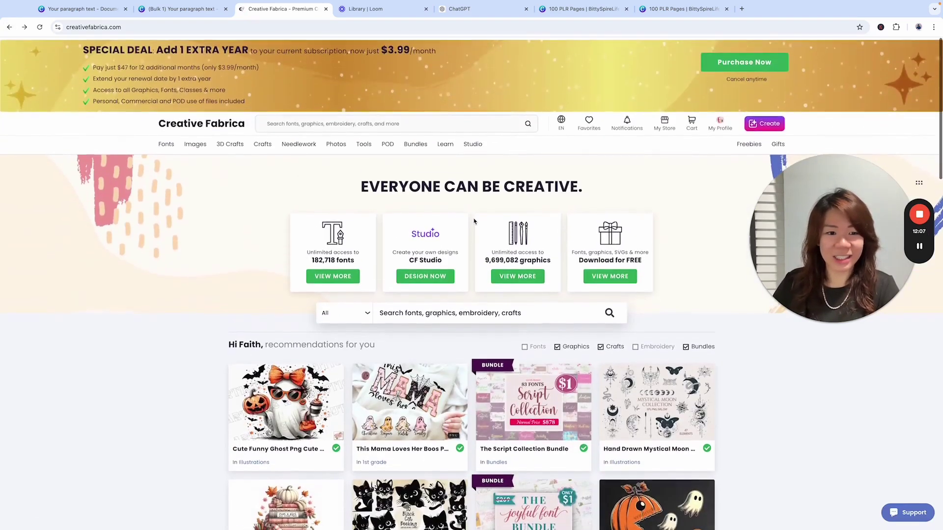
pyautogui.click(344, 123)
pyautogui.write('watercolor florals')
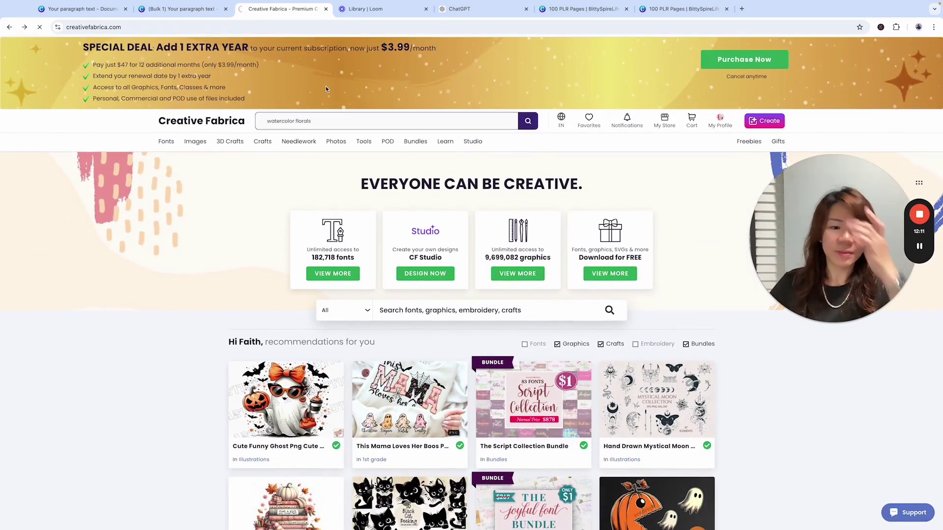
pyautogui.press('Return')
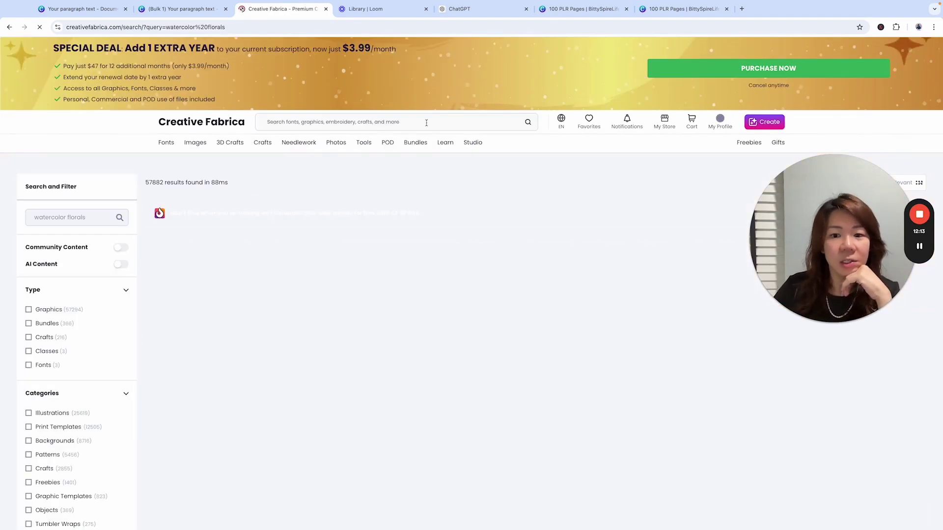
pyautogui.scroll(-2, 82, 310)
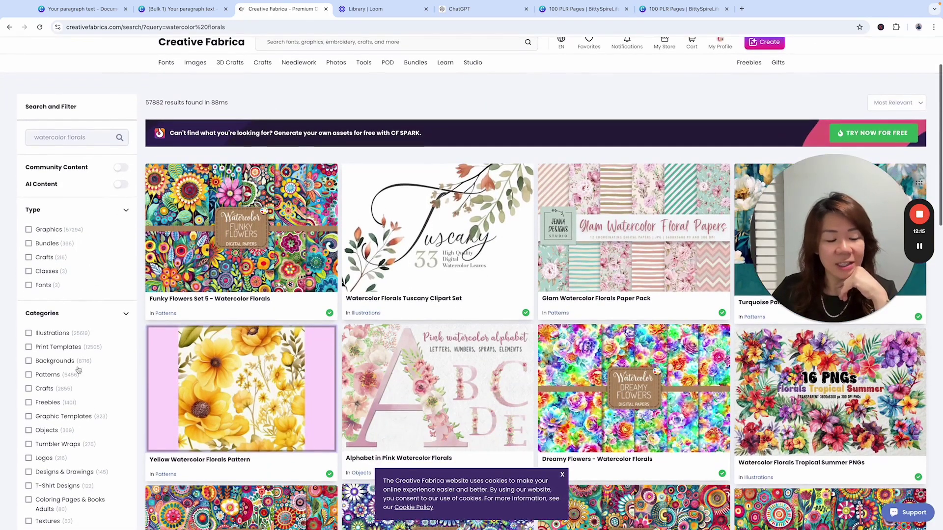
pyautogui.scroll(-1, 69, 334)
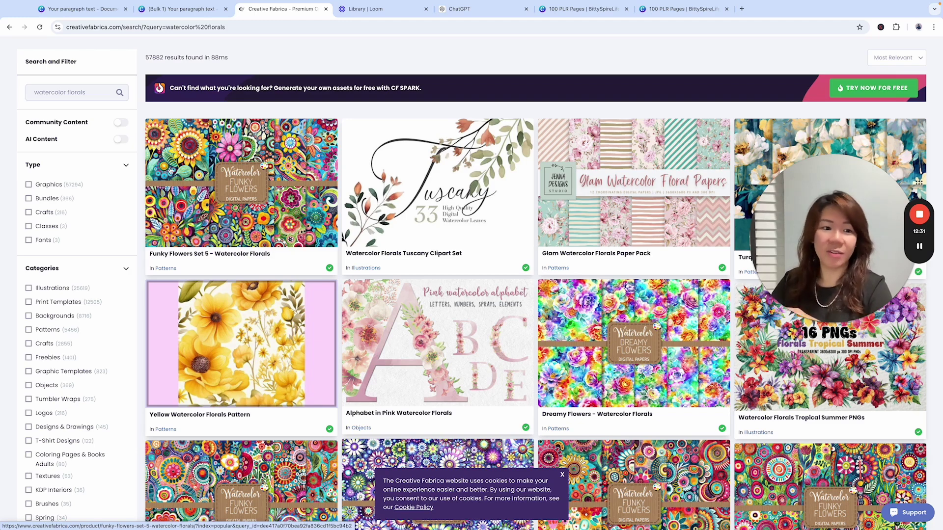
pyautogui.scroll(-1, 563, 94)
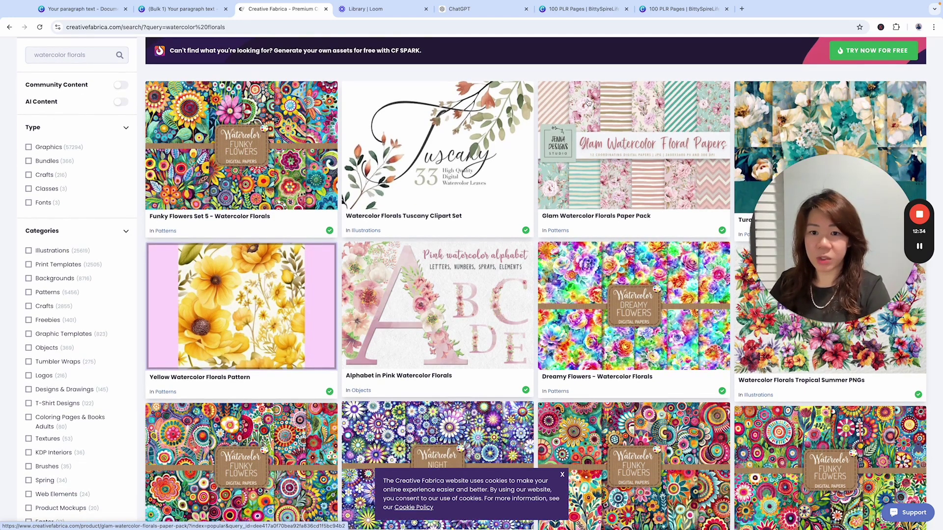
pyautogui.click(642, 182)
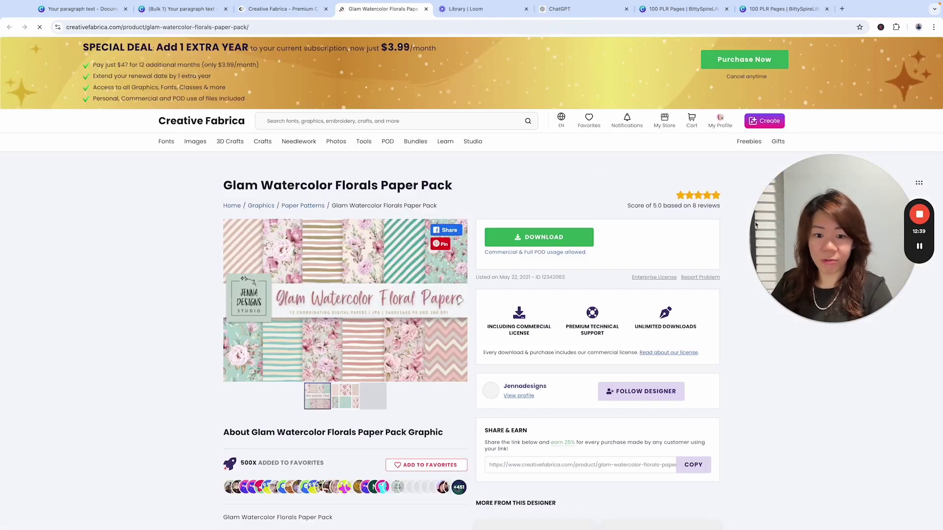
pyautogui.click(539, 237)
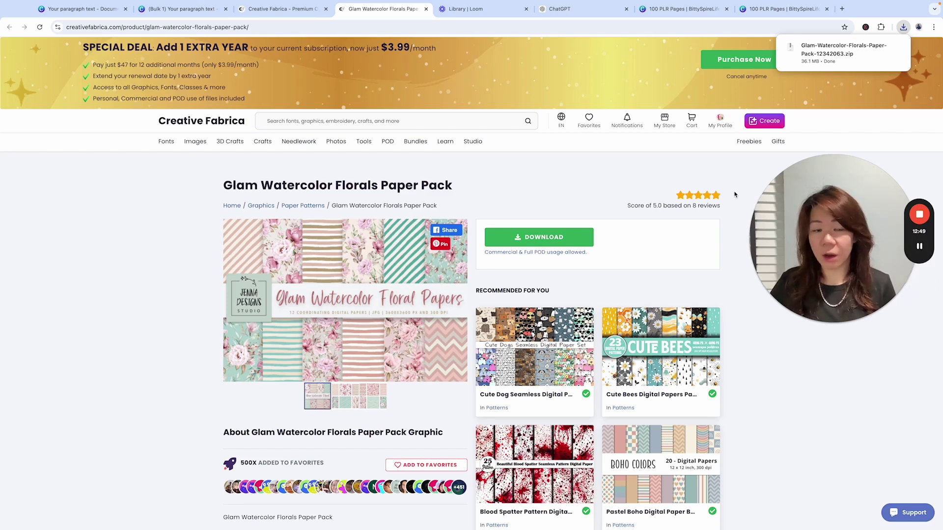
pyautogui.moveTo(846, 46)
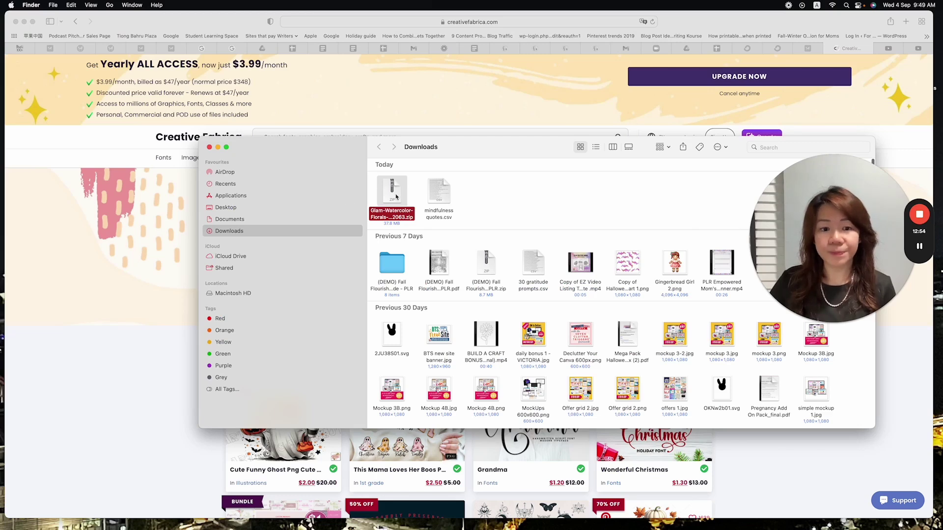
# - Unzip the Glam Watercolor Florals pack, open its JPG folder, and return to Canva
pyautogui.doubleClick(396, 196)
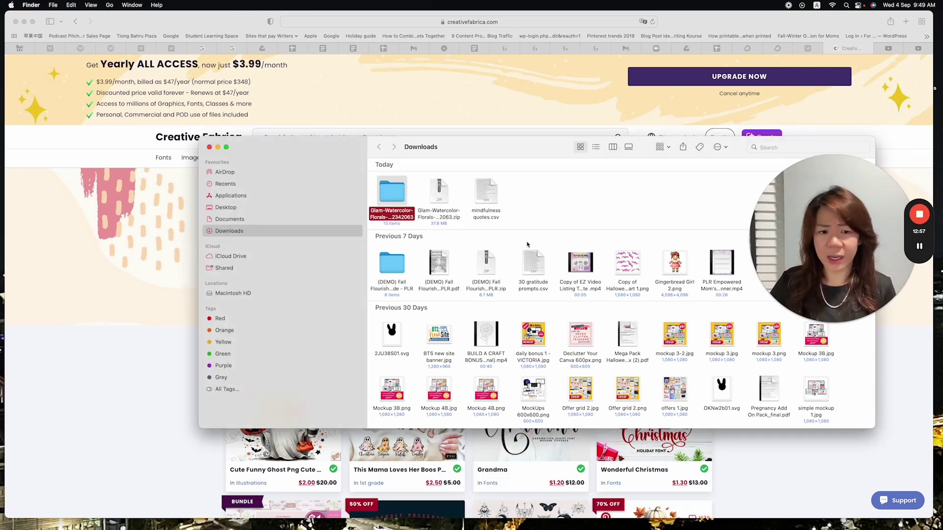
pyautogui.press('super+Down')
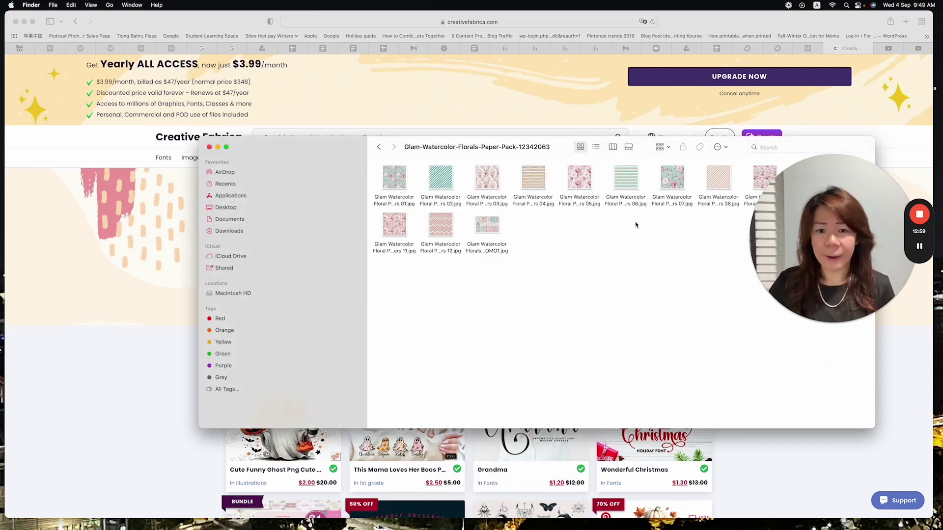
pyautogui.moveTo(829, 246); pyautogui.dragTo(847, 388)
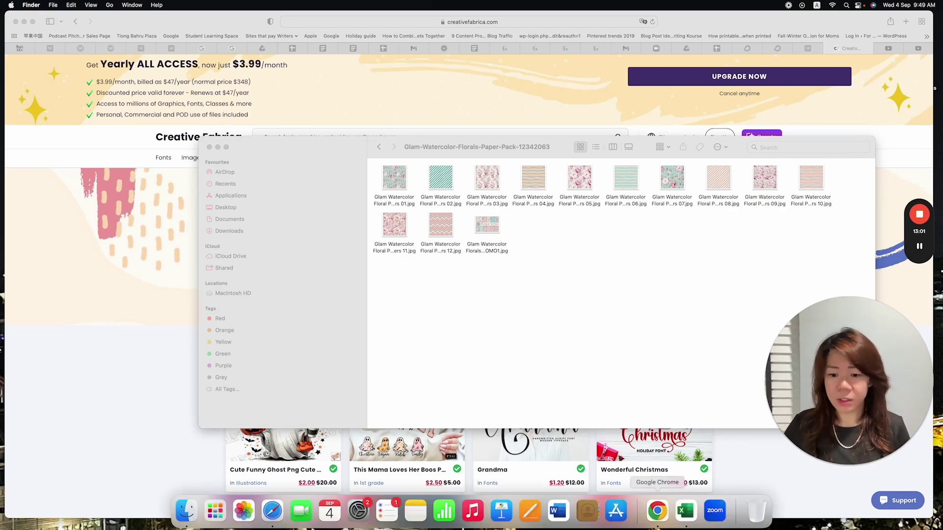
pyautogui.click(650, 525)
pyautogui.click(172, 11)
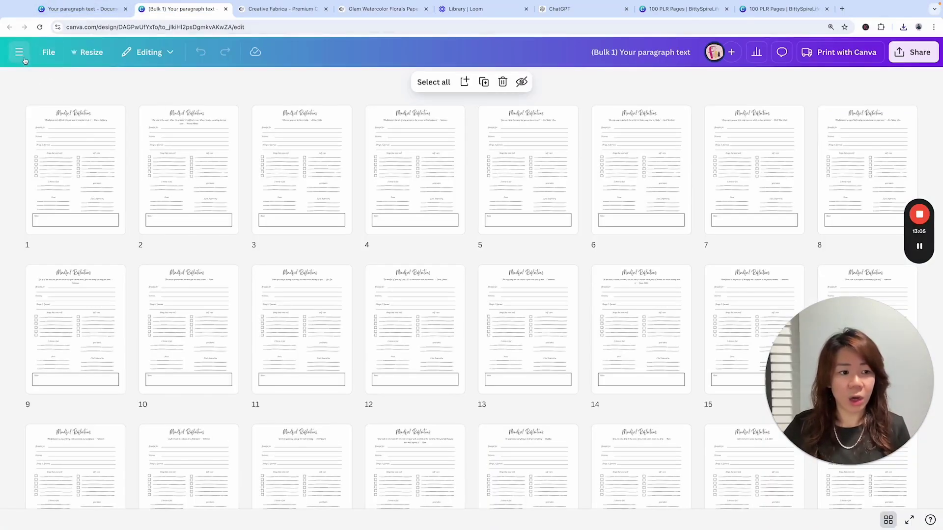
# - Open page 1 of the journal and bring up the Uploads panel
pyautogui.click(19, 52)
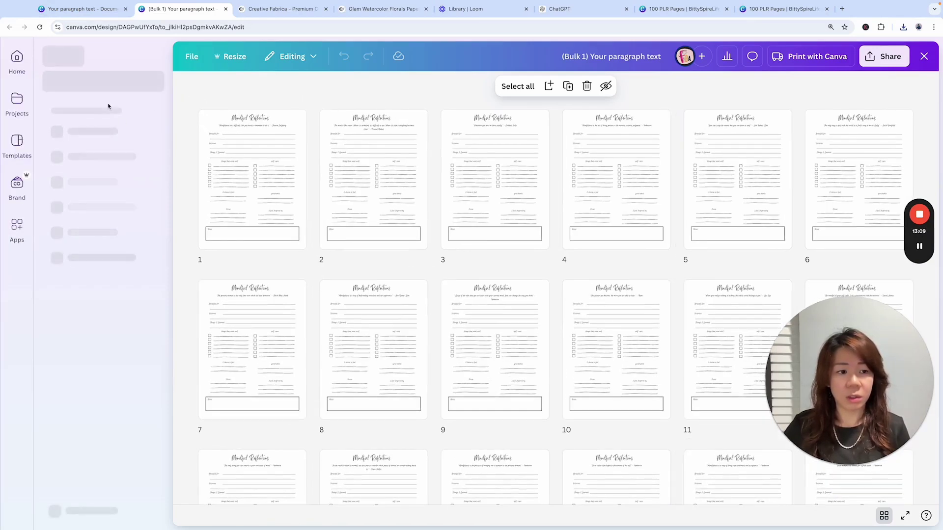
pyautogui.doubleClick(266, 183)
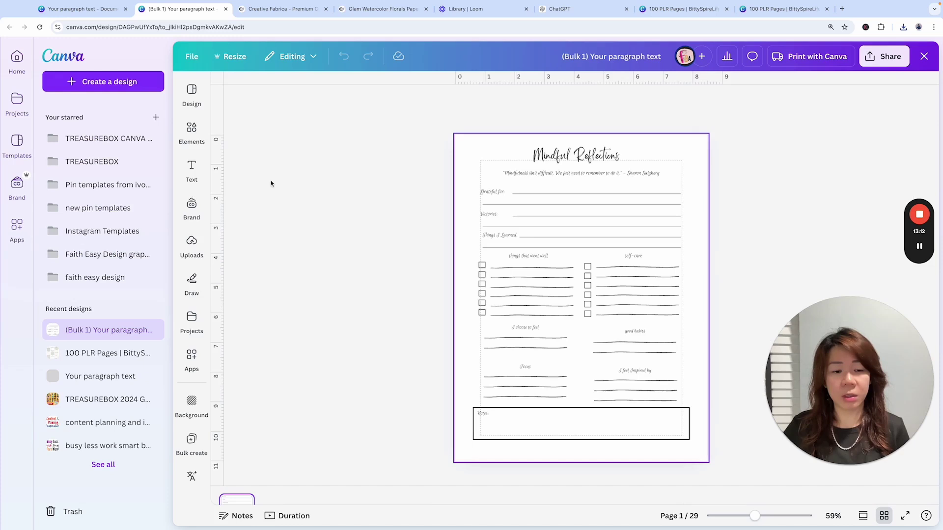
pyautogui.click(191, 248)
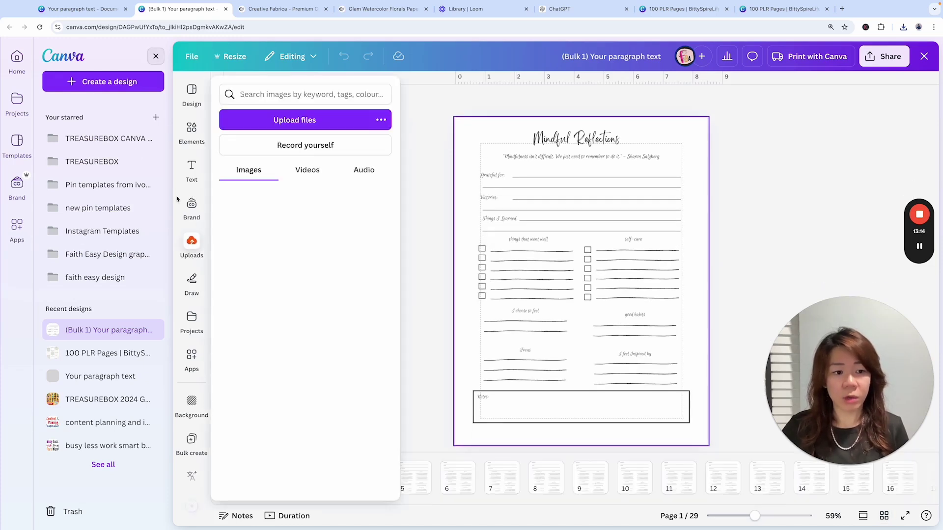
pyautogui.click(154, 64)
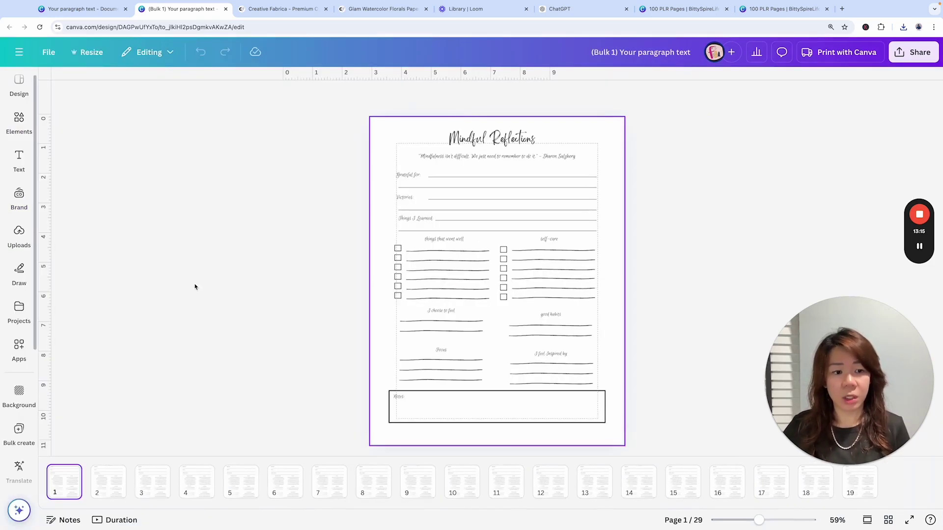
pyautogui.click(20, 239)
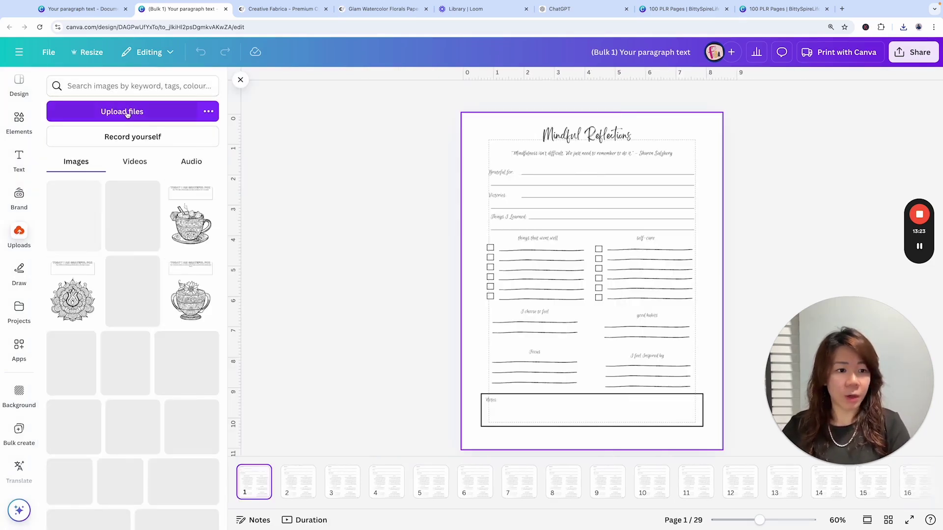
# - Upload Glam Watercolor papers 03–06 and 08–11 into the design's uploads
pyautogui.click(126, 112)
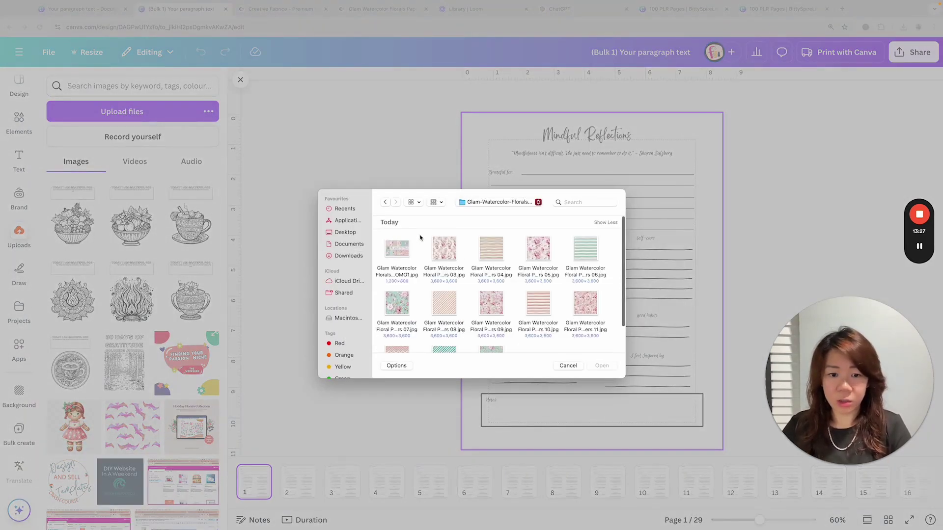
pyautogui.moveTo(420, 238); pyautogui.dragTo(609, 316)
pyautogui.scroll(2, 541, 287)
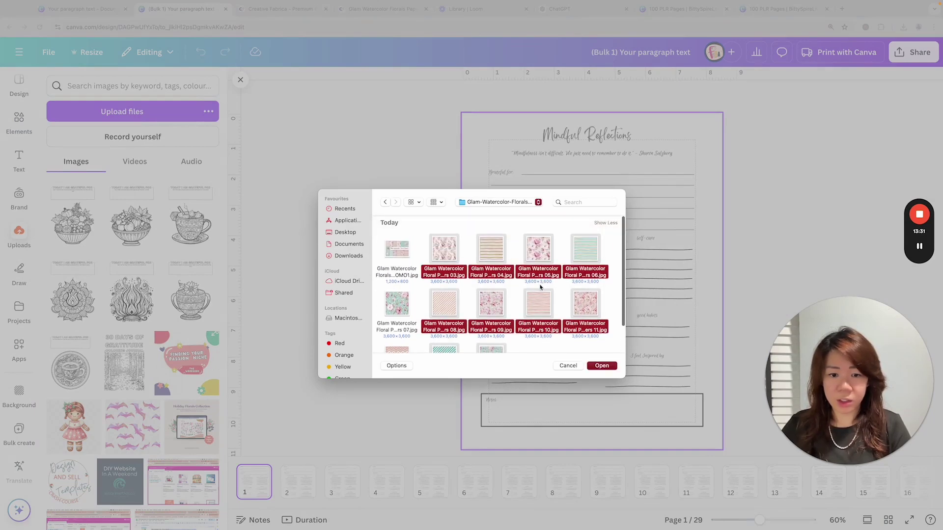
pyautogui.click(608, 368)
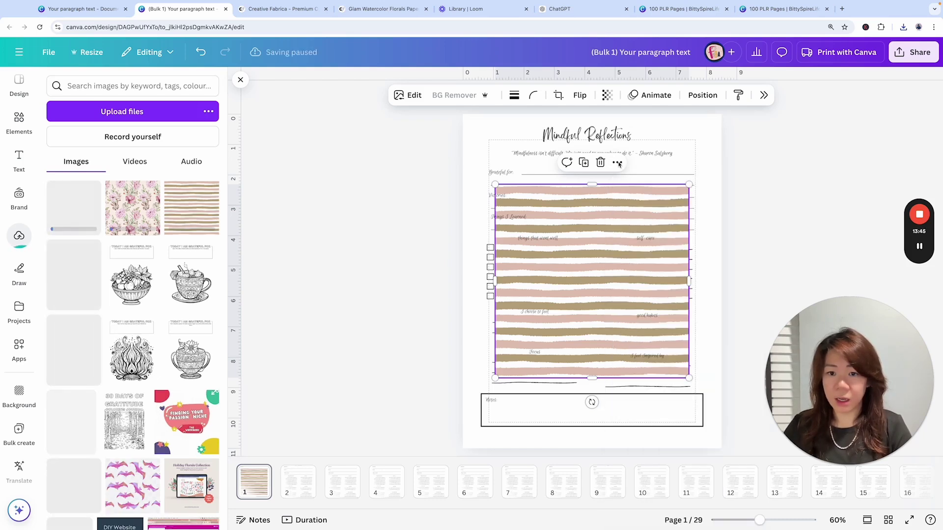
pyautogui.click(618, 163)
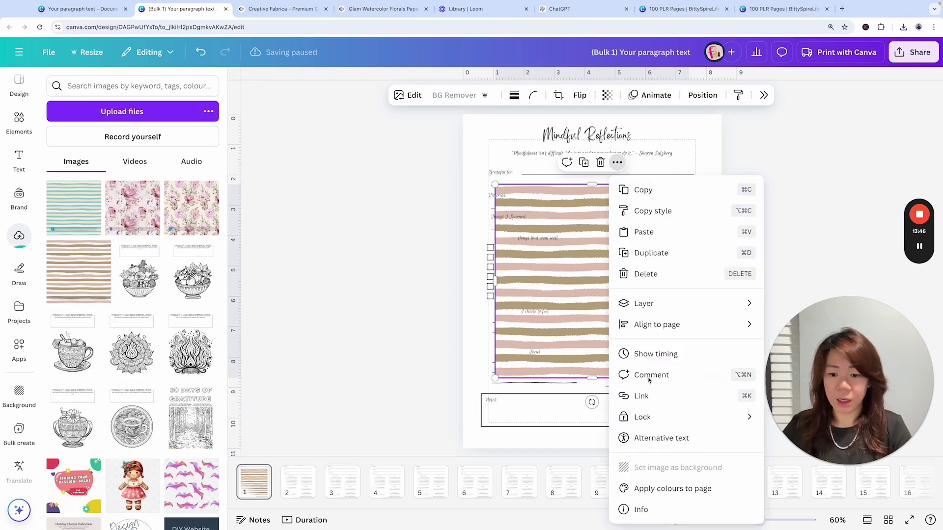
pyautogui.click(815, 206)
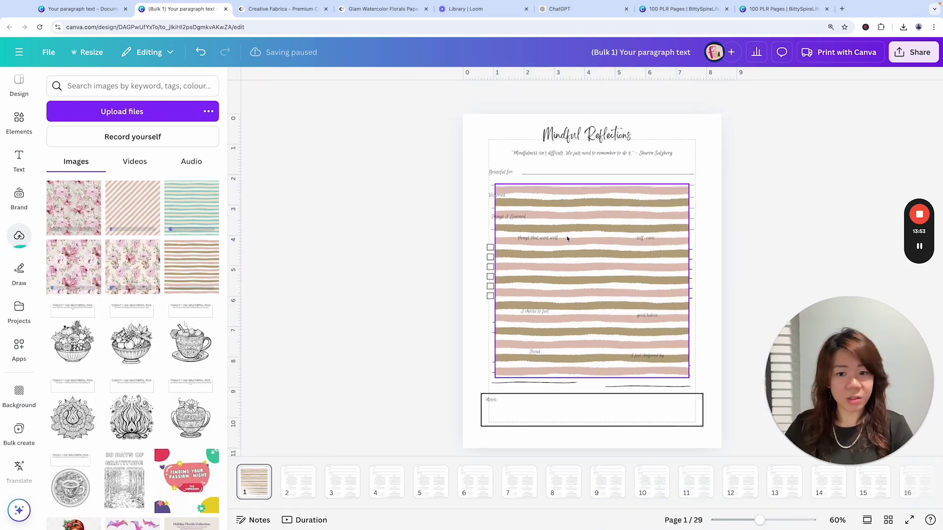
pyautogui.click(627, 223)
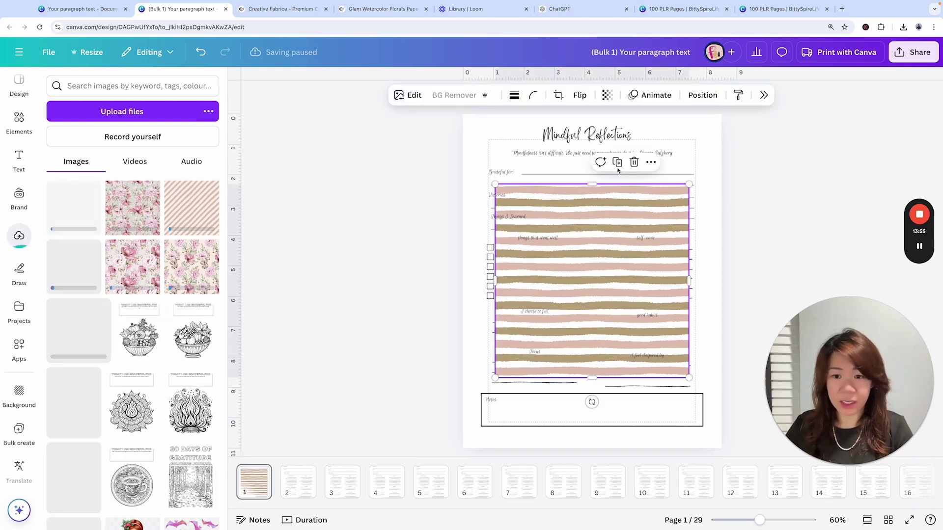
pyautogui.click(650, 164)
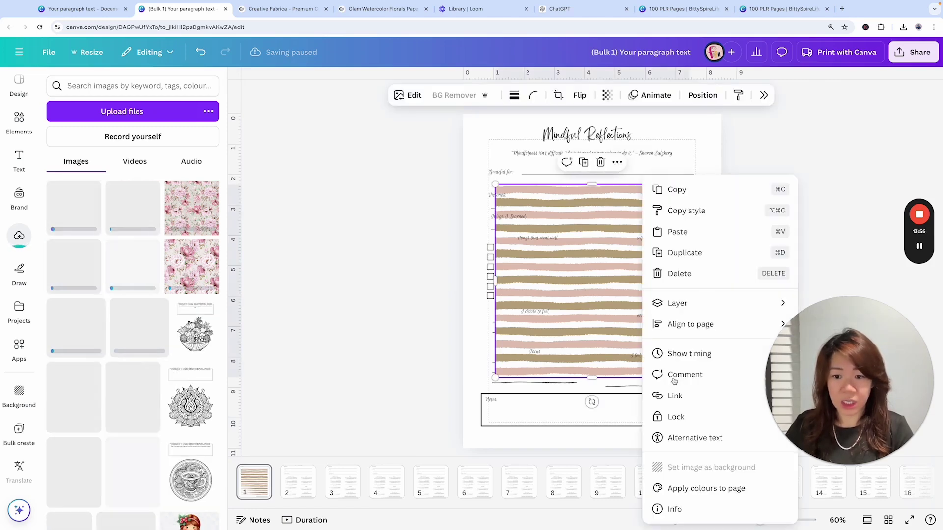
pyautogui.click(690, 456)
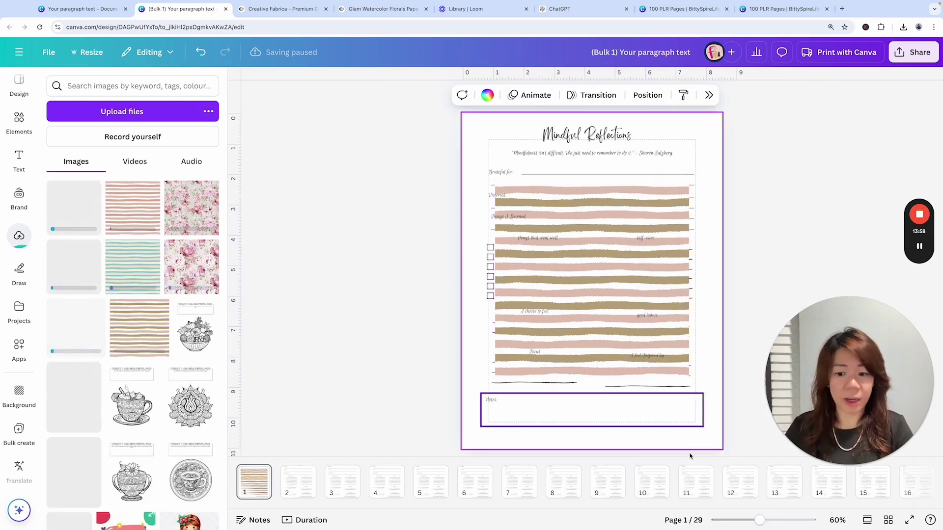
pyautogui.click(593, 234)
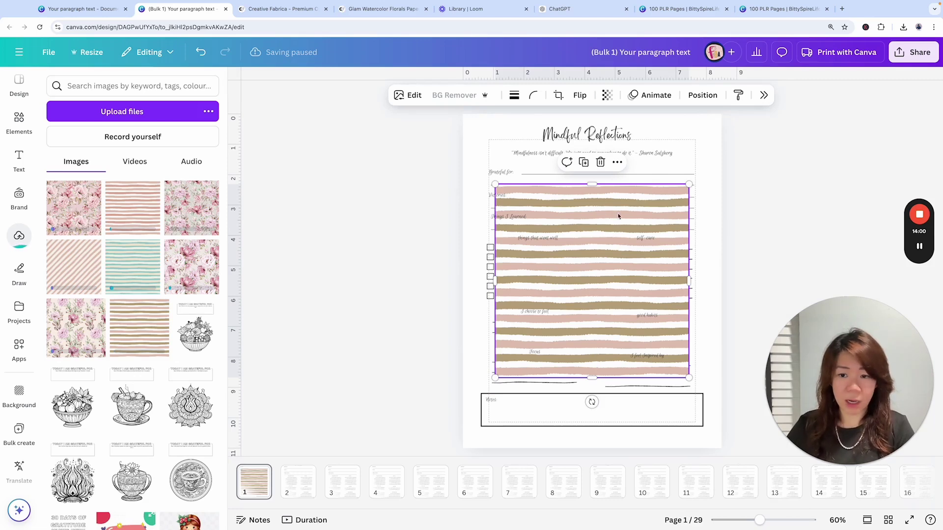
pyautogui.press('Delete')
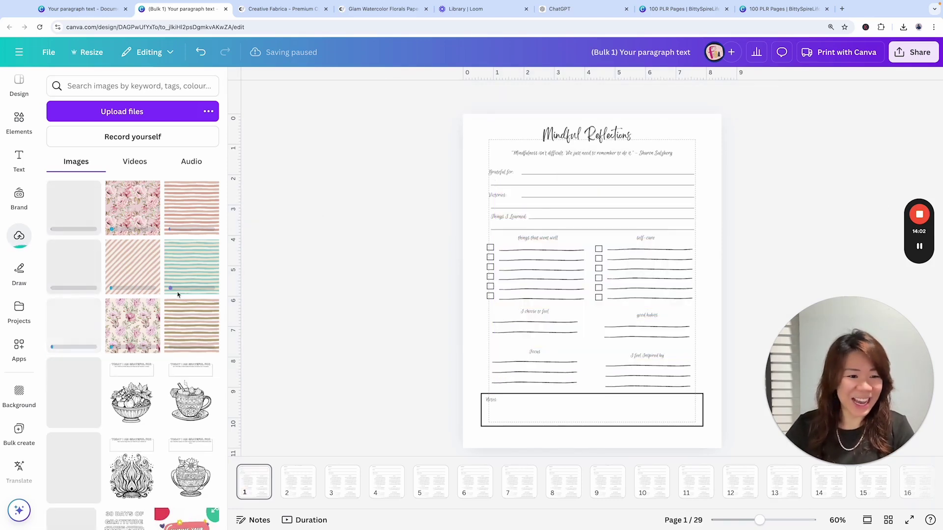
pyautogui.scroll(-2, 164, 290)
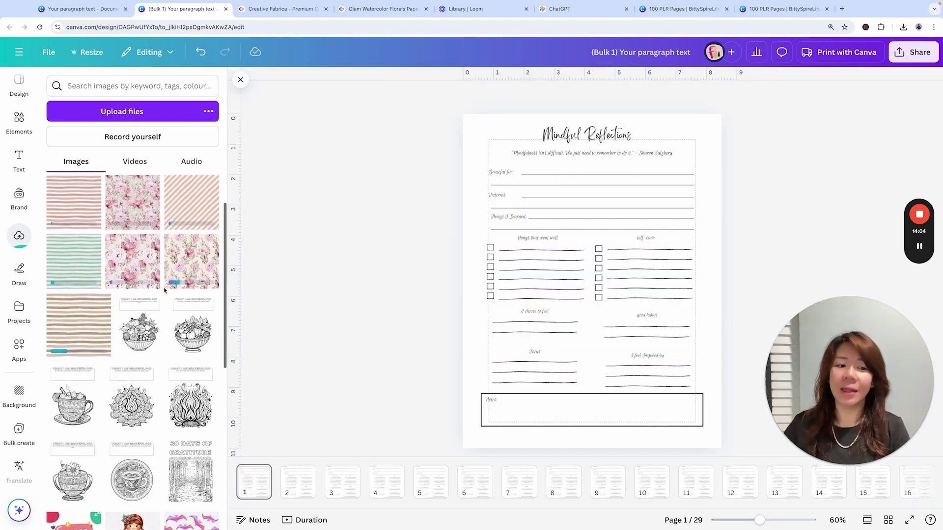
pyautogui.scroll(-1, 164, 287)
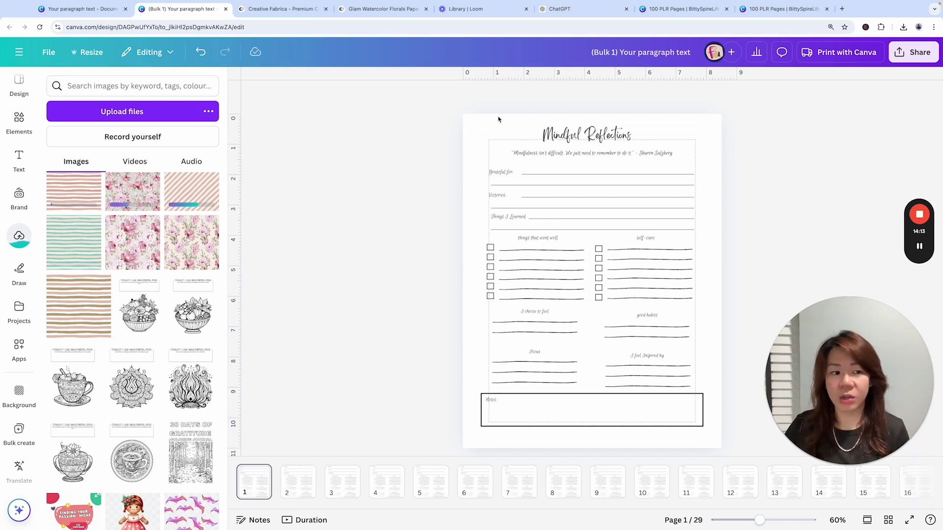
# - Search the Elements library for 'watercolor florals'
pyautogui.click(19, 121)
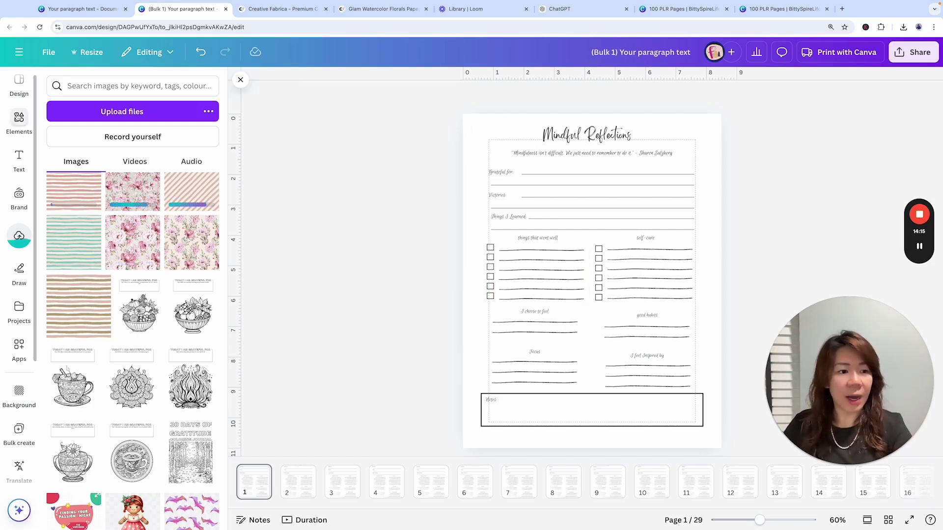
pyautogui.click(115, 88)
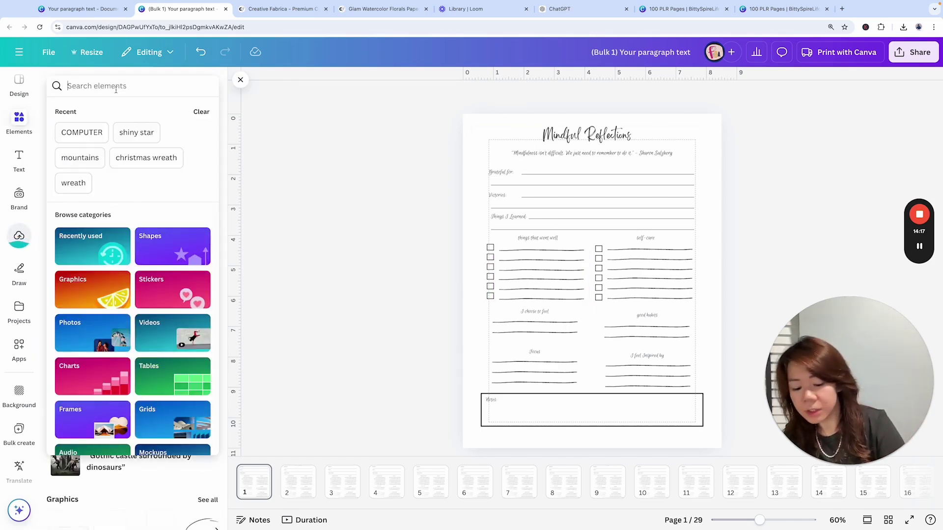
pyautogui.write('watercor')
pyautogui.press('BackSpace')
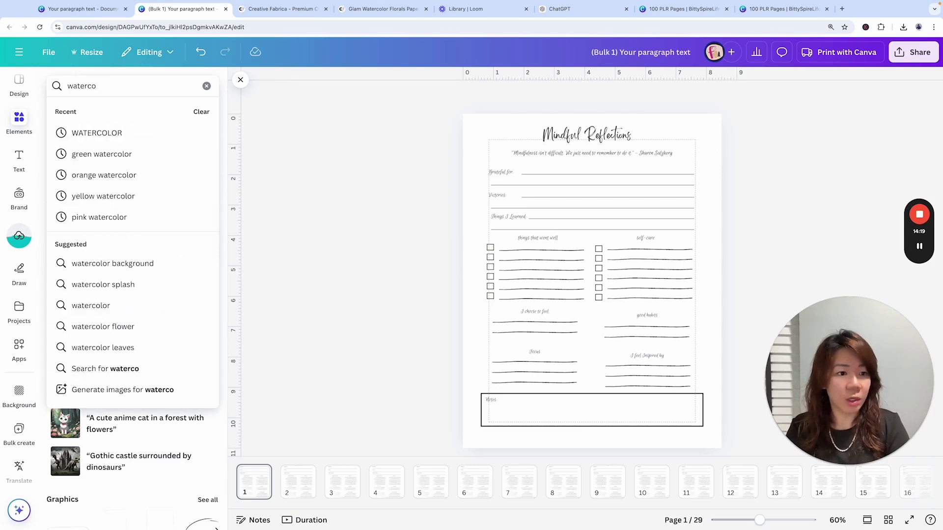
pyautogui.write('lorl')
pyautogui.press('BackSpace')
pyautogui.write('florals')
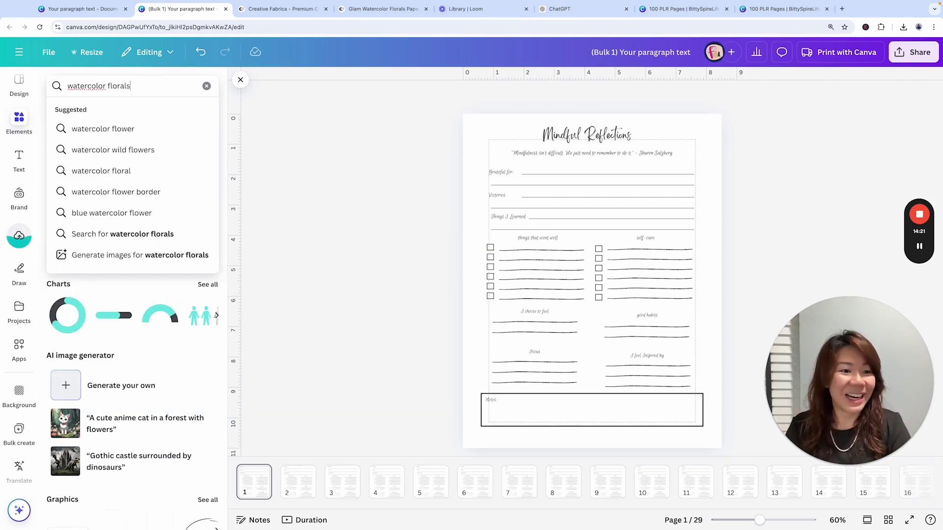
pyautogui.press('Return')
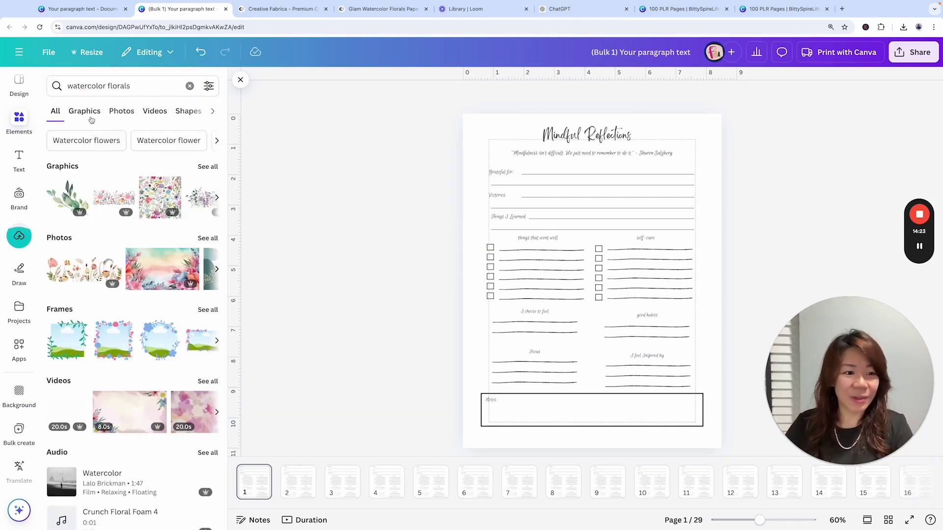
# - Filter the results to free Graphics only and scroll through them
pyautogui.click(92, 119)
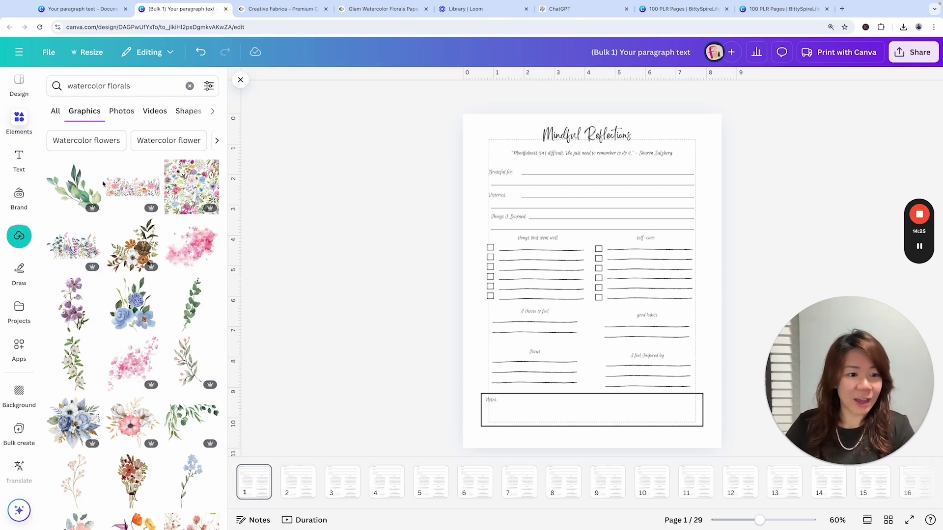
pyautogui.scroll(-1, 140, 196)
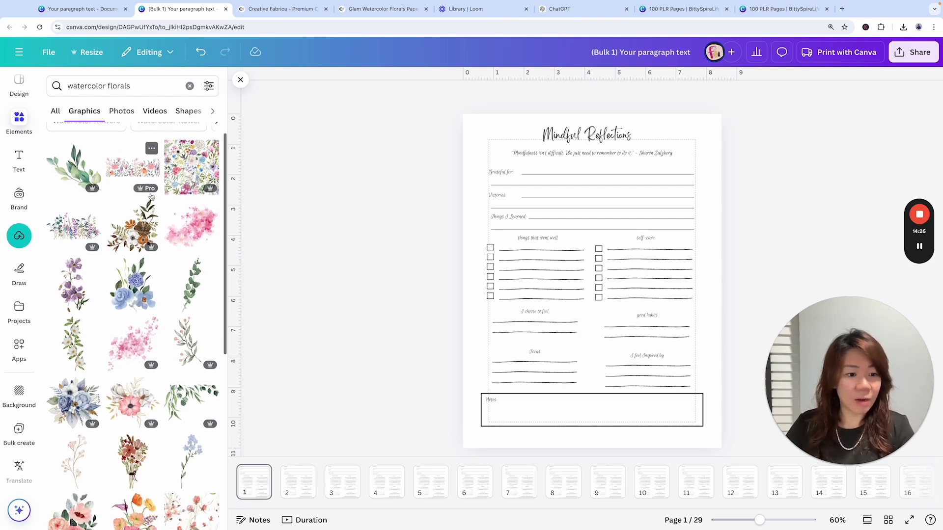
pyautogui.click(209, 86)
pyautogui.click(61, 329)
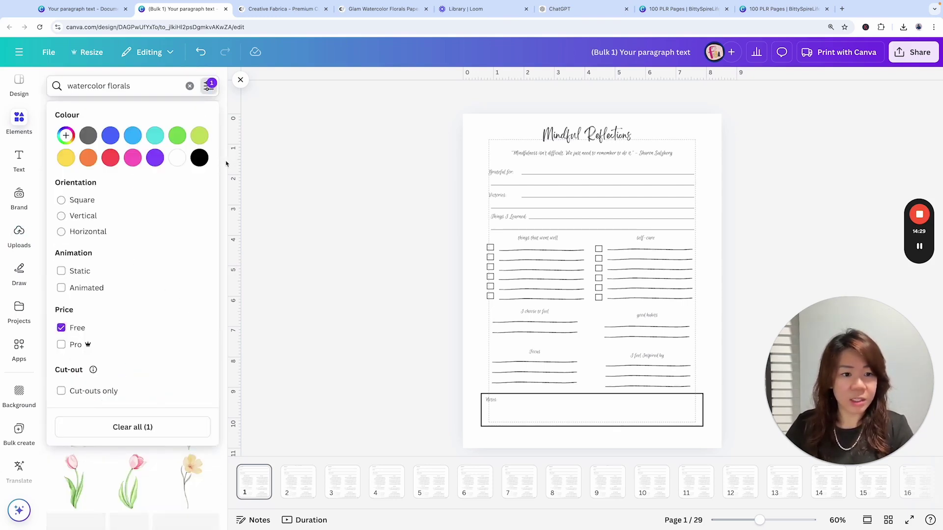
pyautogui.scroll(-1, 194, 243)
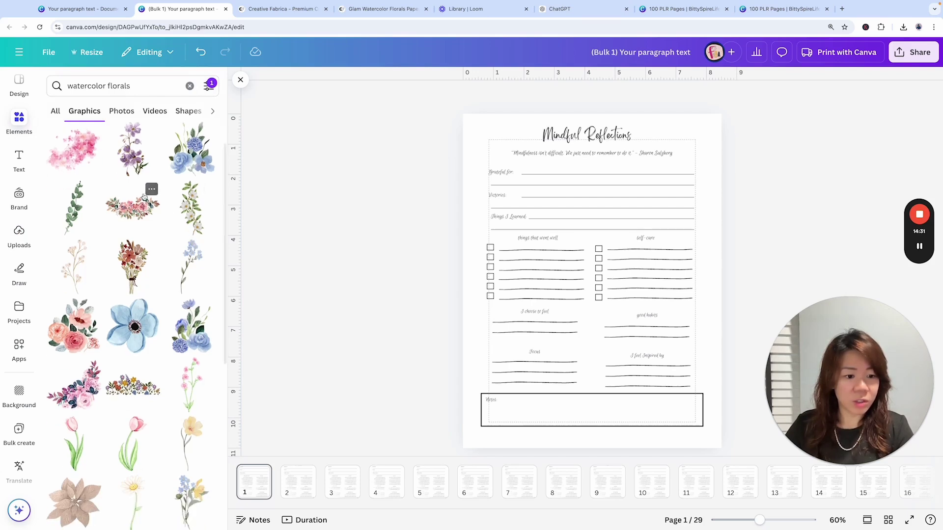
pyautogui.scroll(-1, 148, 294)
pyautogui.scroll(-3, 148, 349)
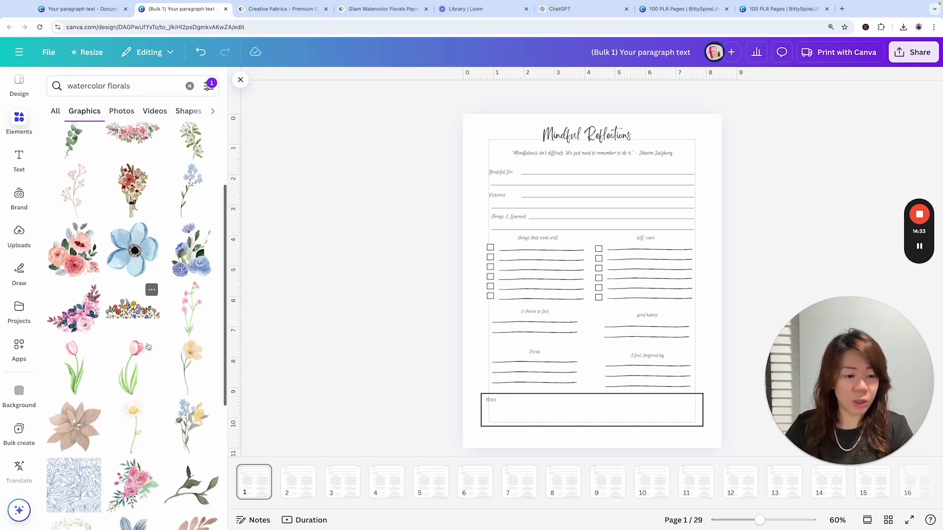
pyautogui.scroll(-2, 149, 347)
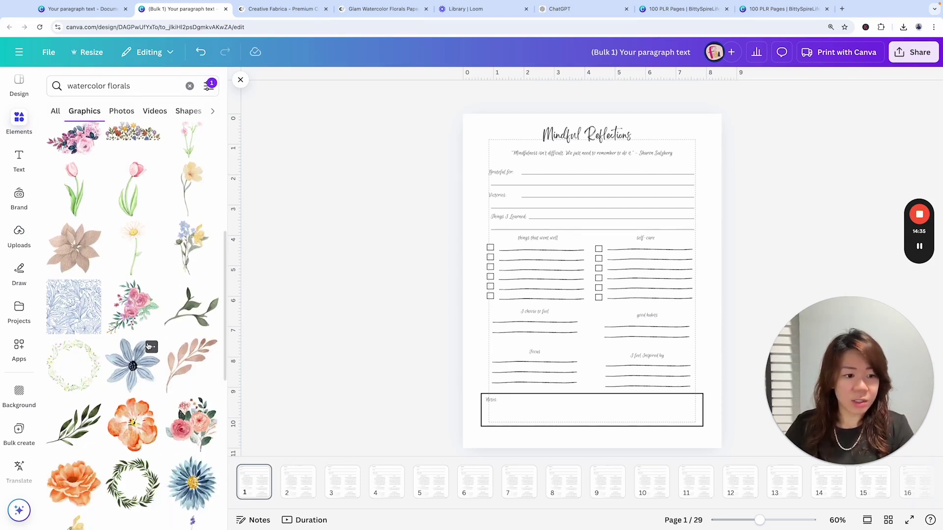
pyautogui.scroll(-2, 165, 341)
pyautogui.scroll(2, 165, 341)
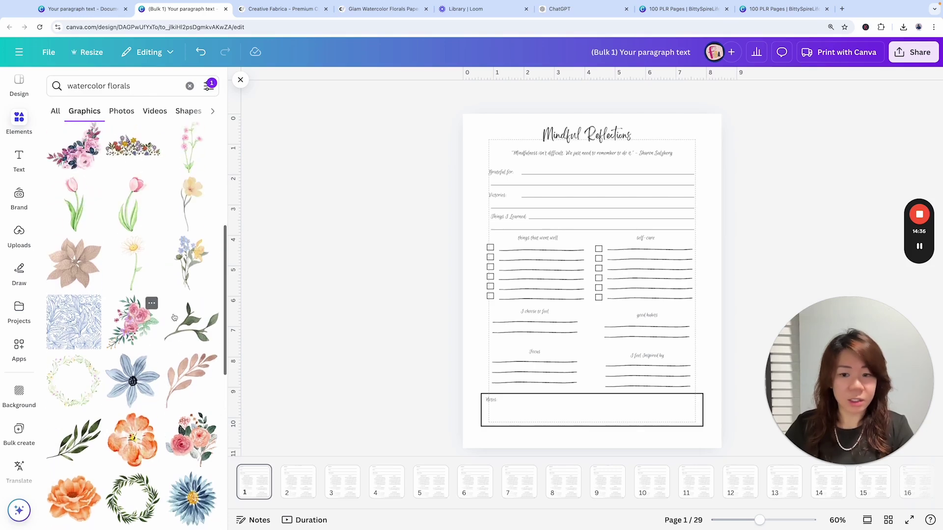
# - Add a pink rose bouquet, tilt and shrink it into the top-right corner at 50 transparency
pyautogui.click(143, 320)
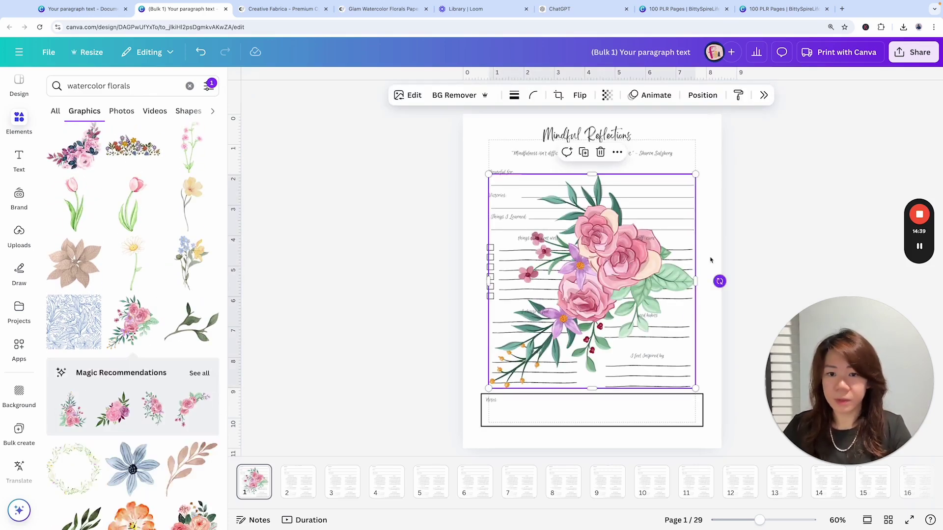
pyautogui.moveTo(719, 281); pyautogui.dragTo(763, 133)
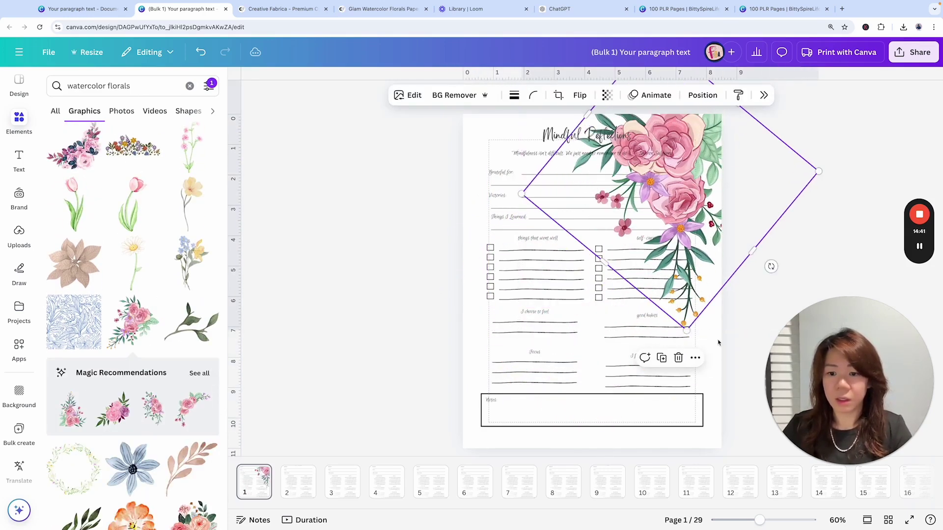
pyautogui.moveTo(686, 330); pyautogui.dragTo(670, 181)
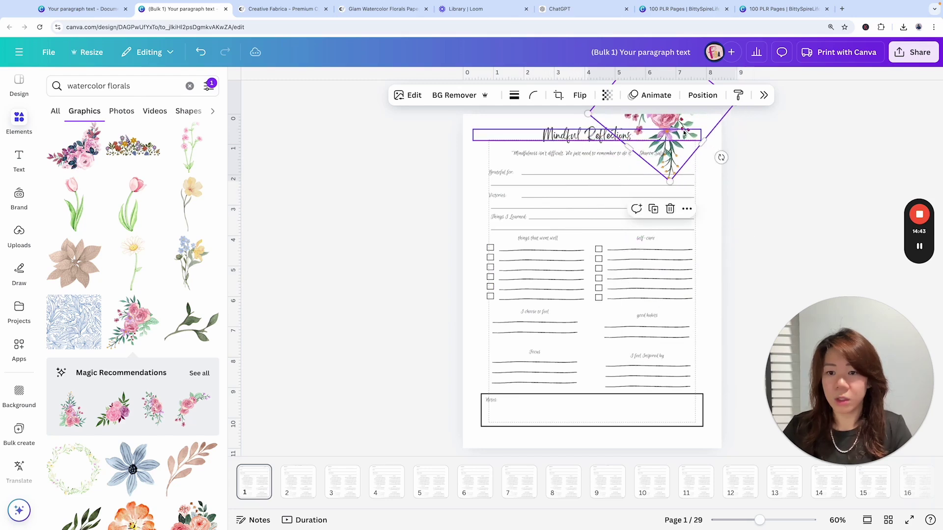
pyautogui.moveTo(684, 131); pyautogui.dragTo(724, 160)
pyautogui.click(607, 96)
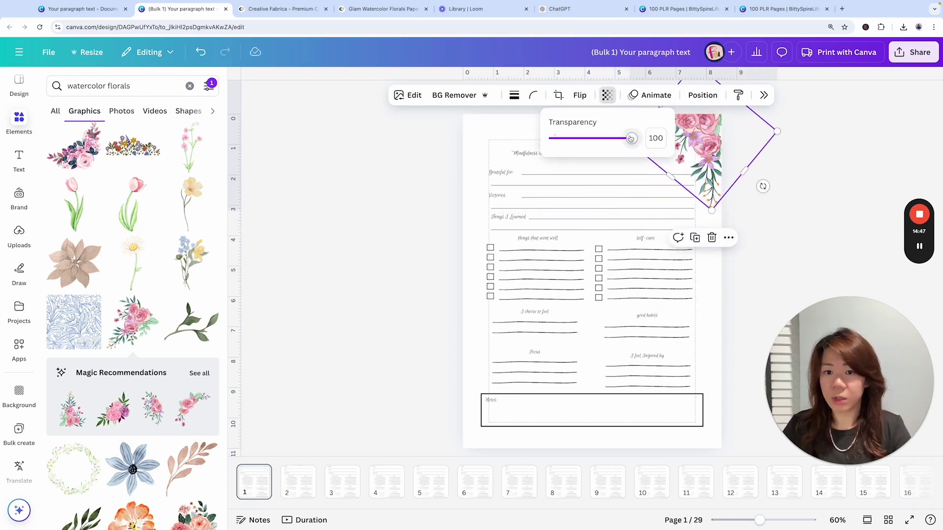
pyautogui.doubleClick(649, 138)
pyautogui.write('50')
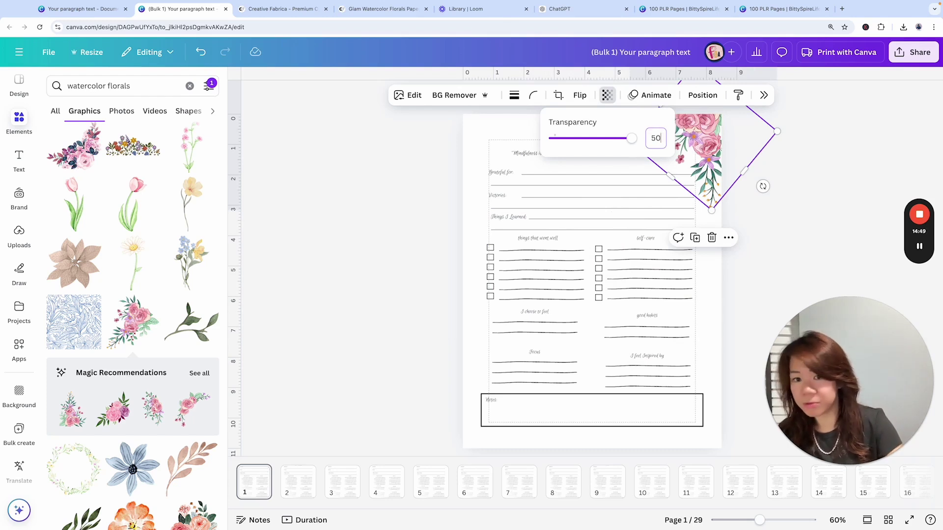
pyautogui.press('Return')
pyautogui.click(823, 199)
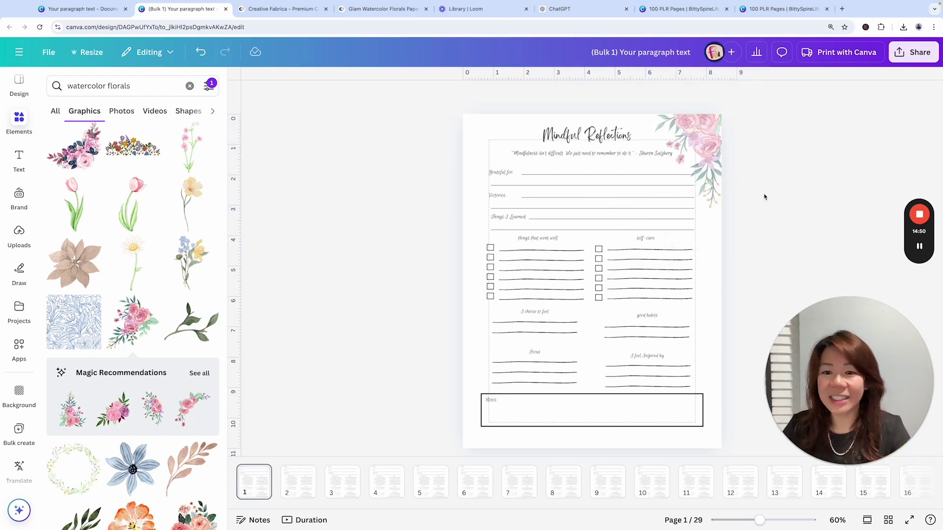
# - Move the floral to the lower-left corner and rotate it to a diamond angle, about 134°
pyautogui.click(715, 134)
pyautogui.moveTo(715, 133); pyautogui.dragTo(471, 301)
pyautogui.moveTo(520, 353); pyautogui.dragTo(391, 334)
pyautogui.moveTo(472, 305); pyautogui.dragTo(484, 411)
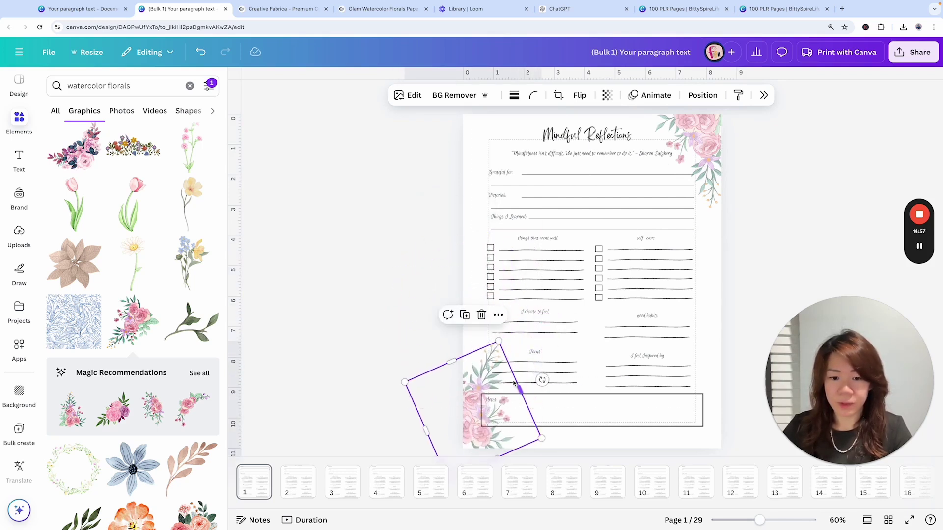
pyautogui.moveTo(541, 378); pyautogui.dragTo(482, 404)
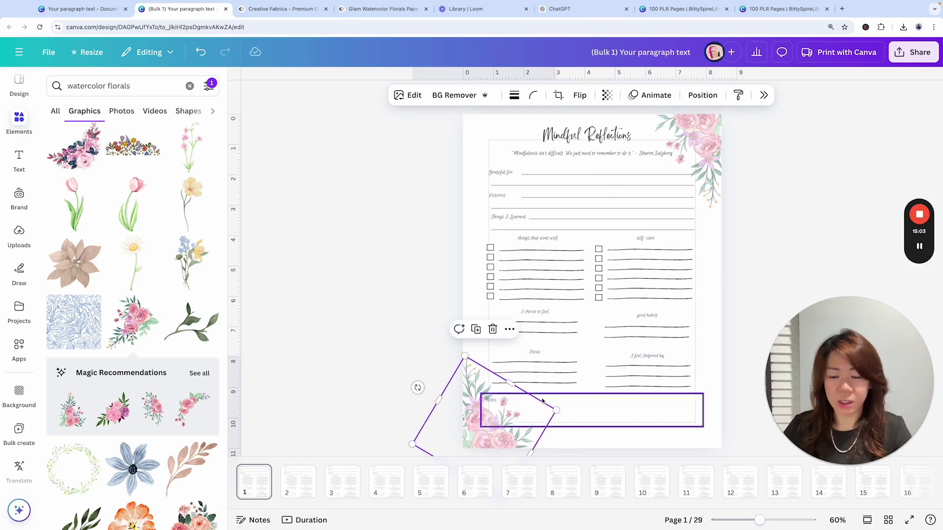
pyautogui.moveTo(418, 388); pyautogui.dragTo(423, 381)
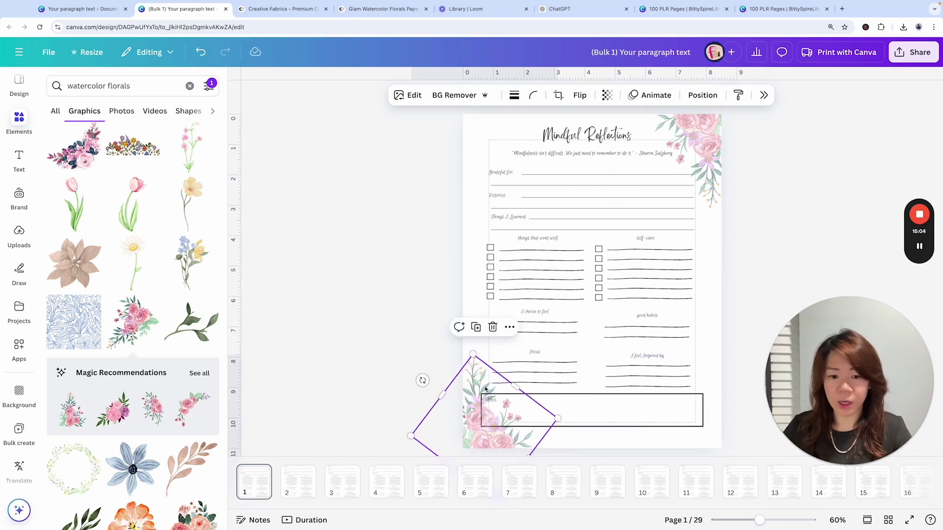
pyautogui.moveTo(478, 378); pyautogui.dragTo(475, 367)
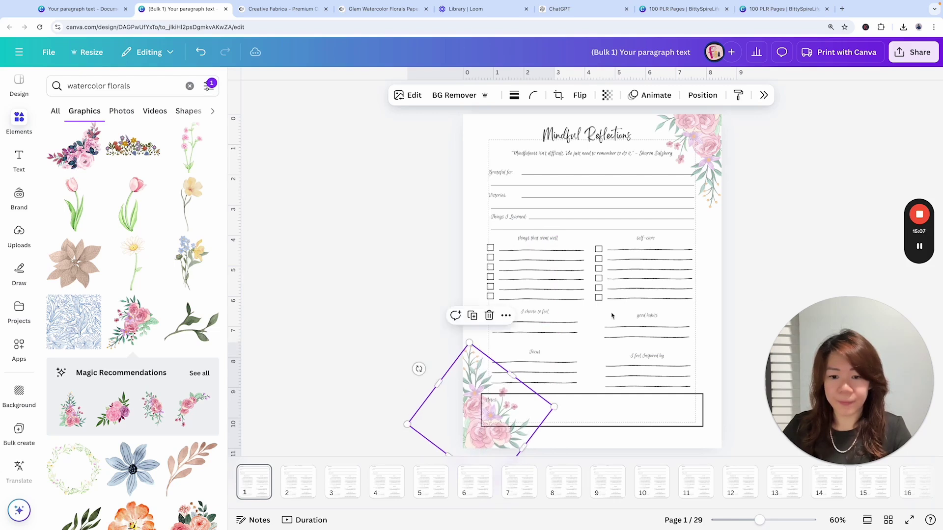
pyautogui.click(781, 325)
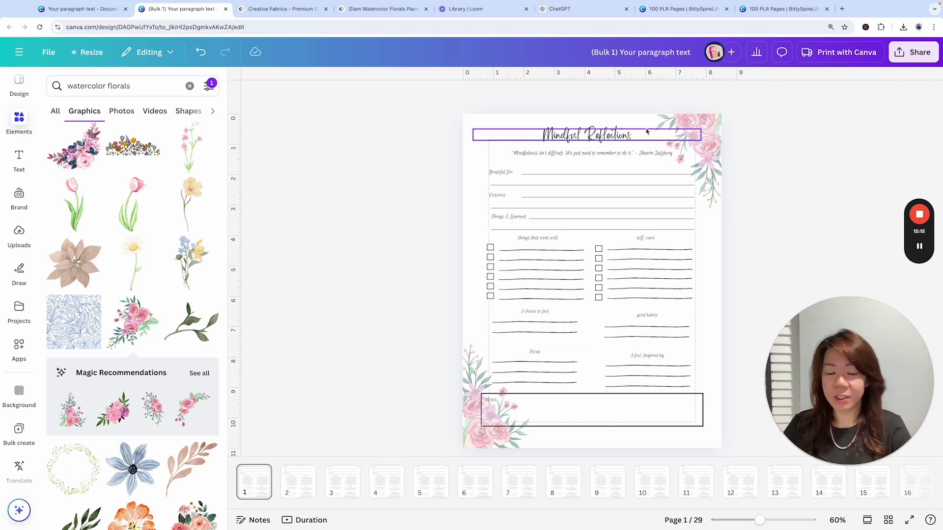
# - Paste both diamond corner florals onto pages 2, 3, 4, 5 and 6
pyautogui.click(697, 127)
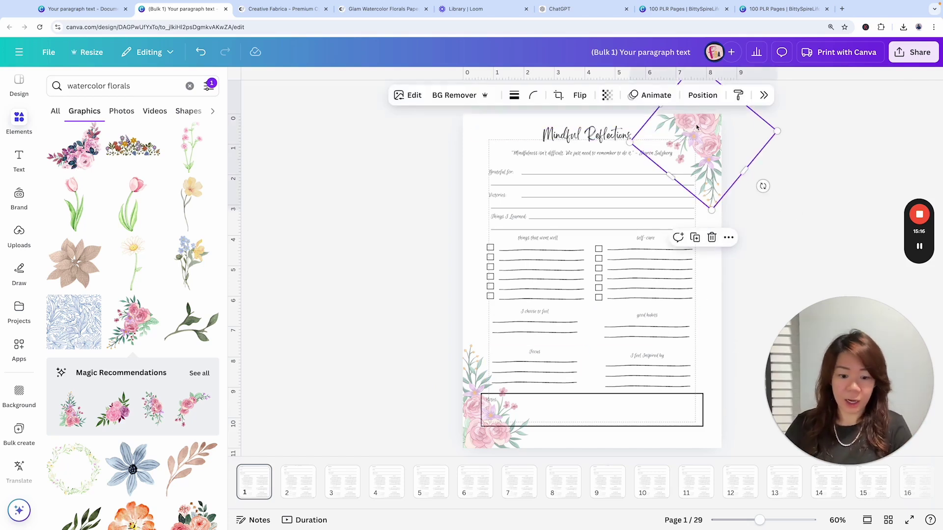
pyautogui.keyDown('shift'); pyautogui.click(475, 374); pyautogui.keyUp('shift')
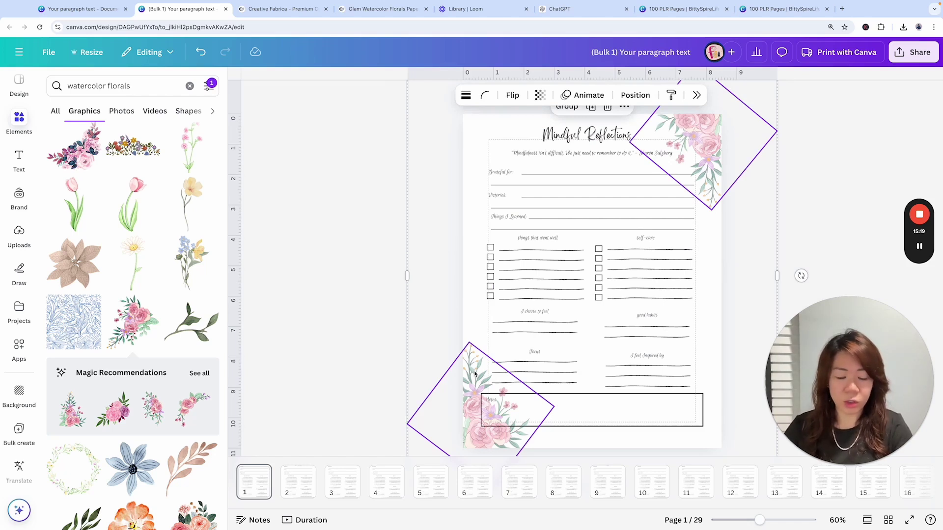
pyautogui.click(295, 487)
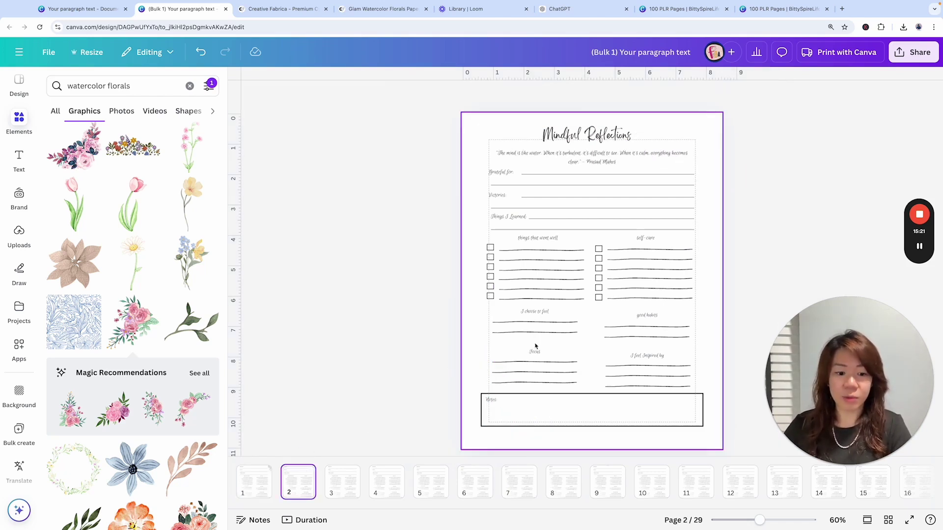
pyautogui.hotkey('ctrl', 'v')
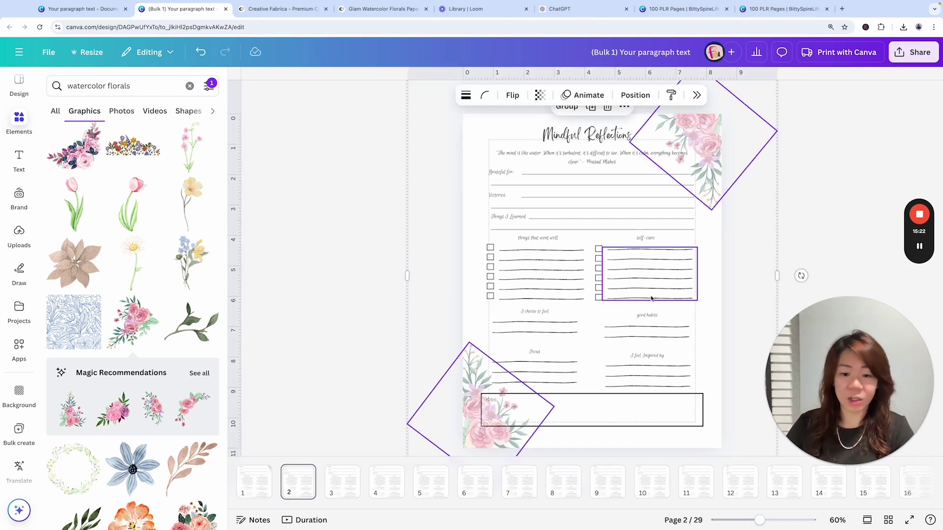
pyautogui.click(356, 485)
pyautogui.hotkey('ctrl', 'v')
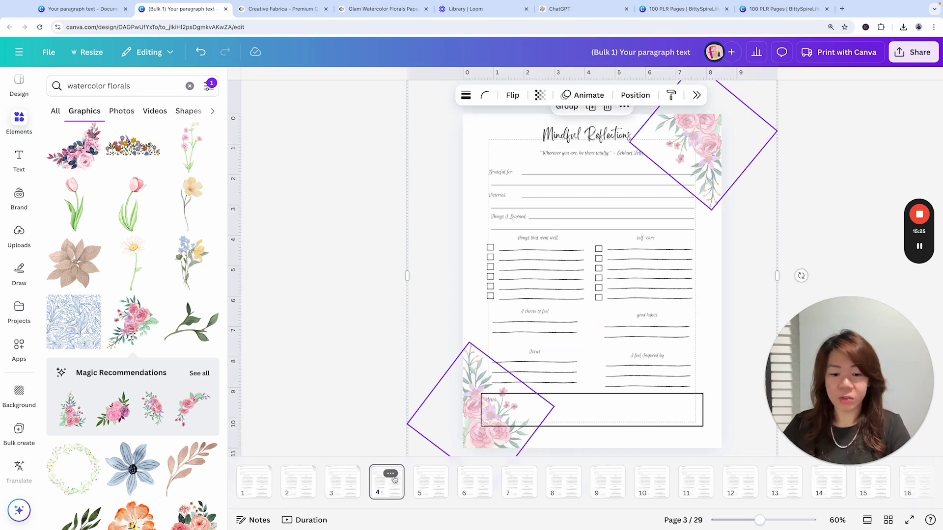
pyautogui.click(395, 479)
pyautogui.hotkey('ctrl', 'v')
pyautogui.click(442, 489)
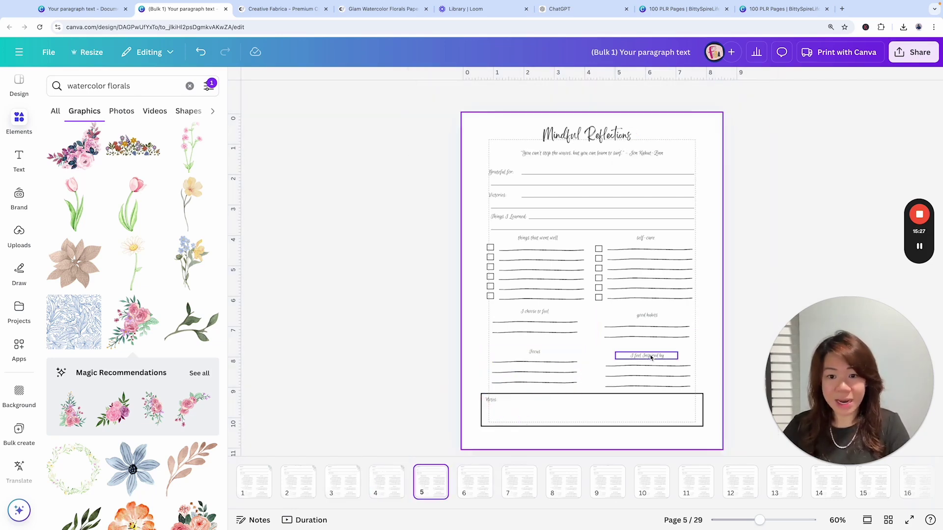
pyautogui.hotkey('ctrl', 'v')
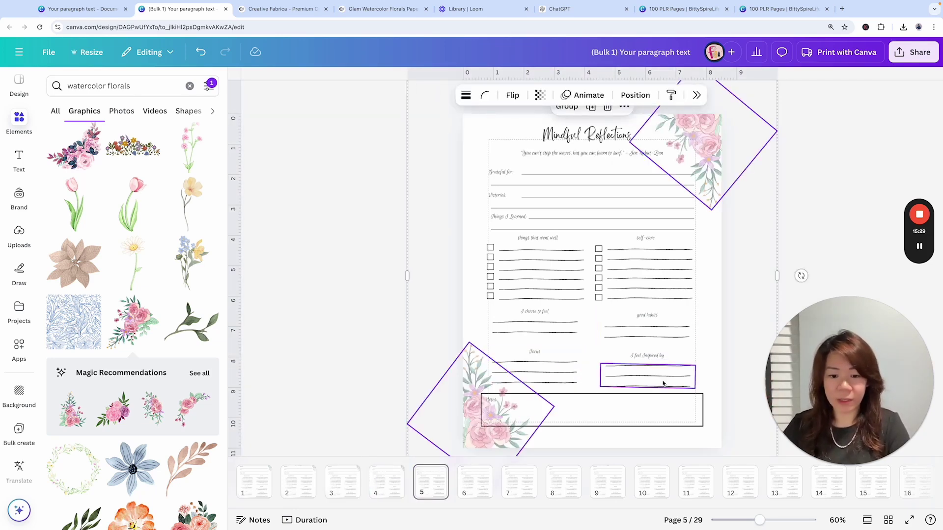
pyautogui.click(482, 490)
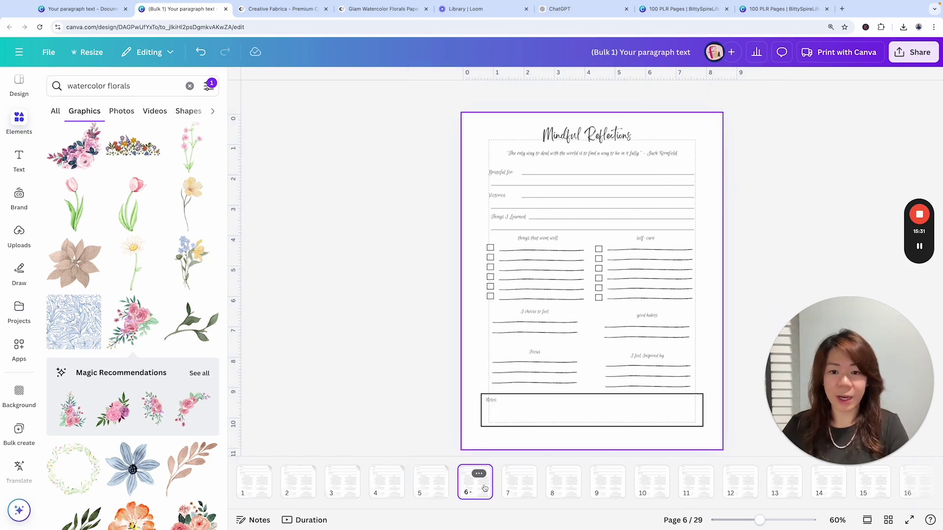
pyautogui.hotkey('ctrl', 'v')
pyautogui.click(283, 355)
# - Place the pink-and-tan striped uploaded image on page 7
pyautogui.click(520, 493)
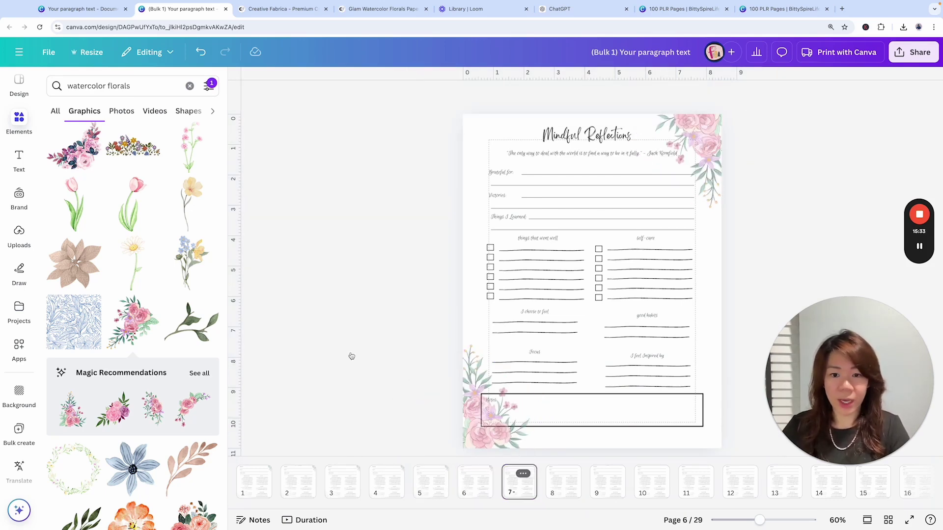
pyautogui.click(19, 234)
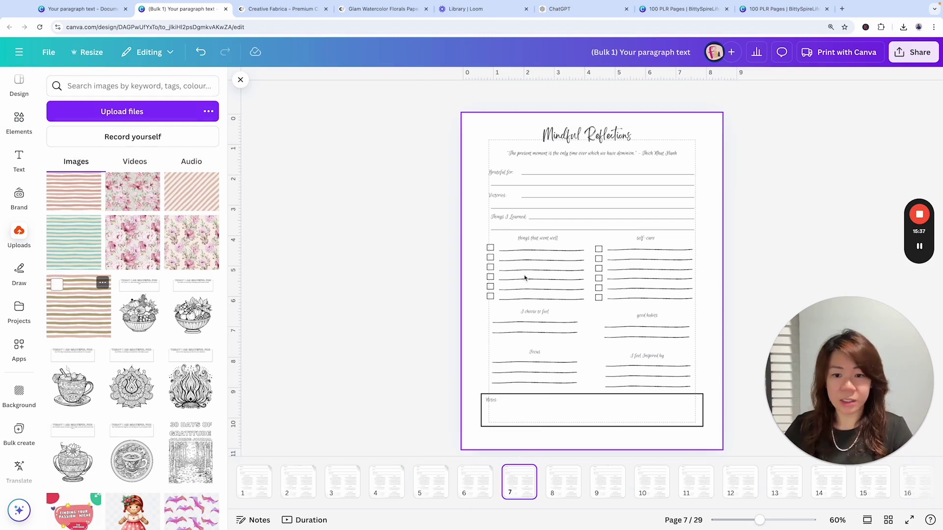
pyautogui.click(618, 162)
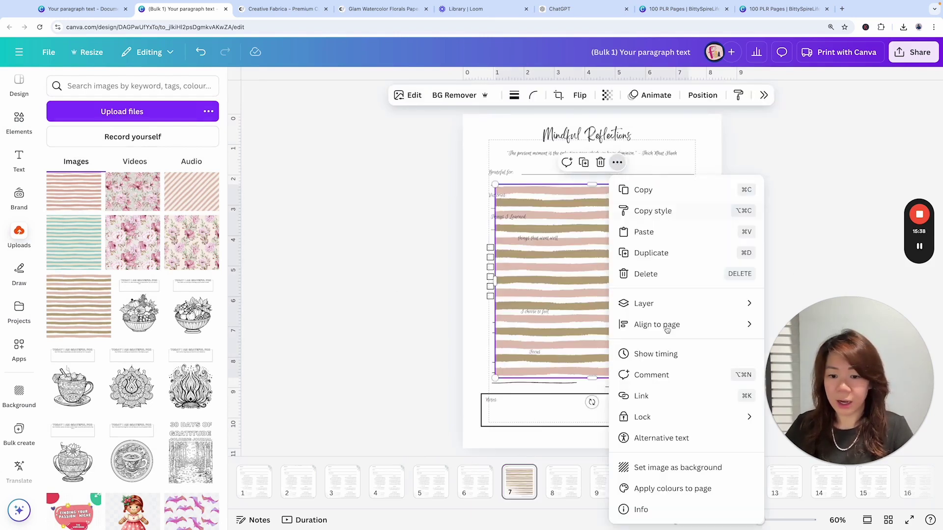
# - Set the striped image as page 7's background and check its arrangement
pyautogui.click(666, 472)
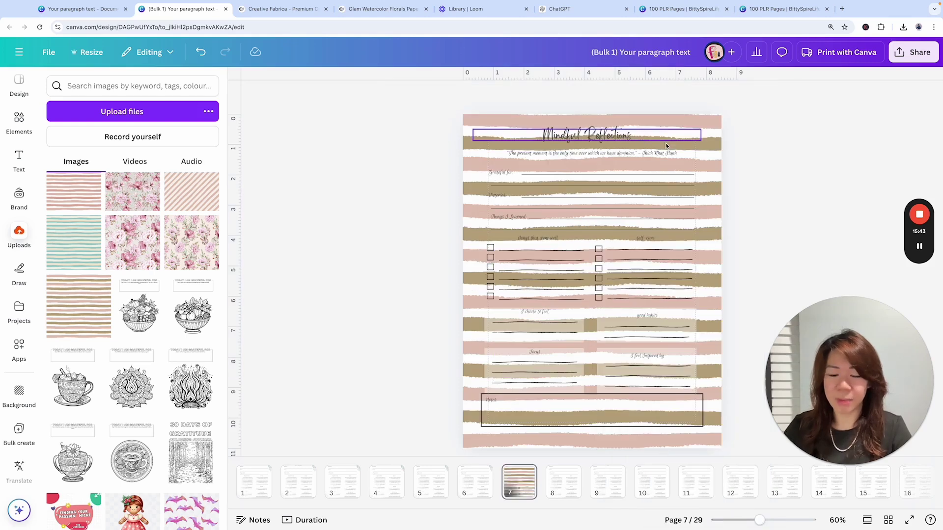
pyautogui.click(710, 119)
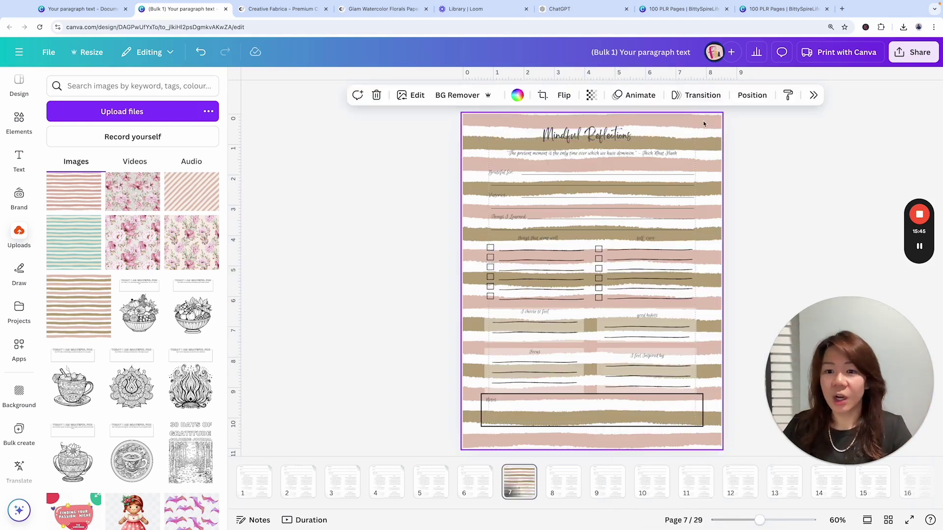
pyautogui.click(751, 96)
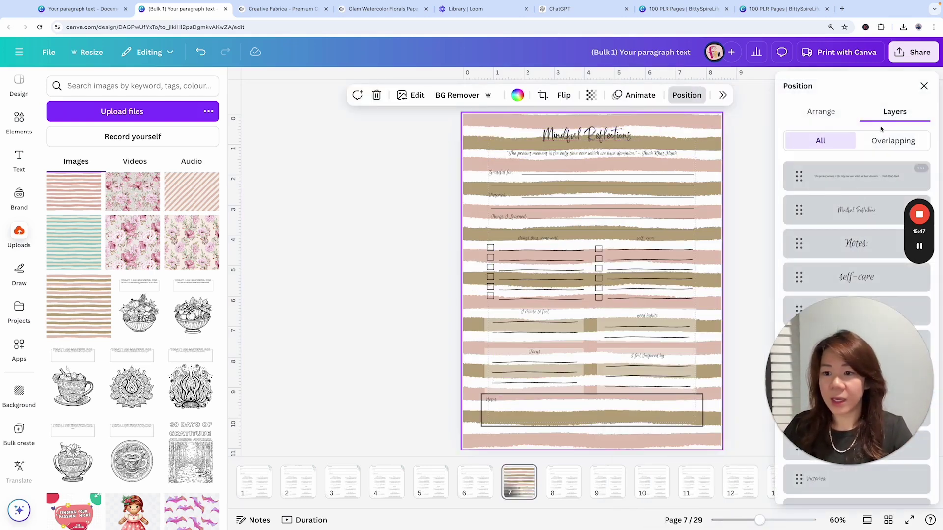
pyautogui.click(814, 113)
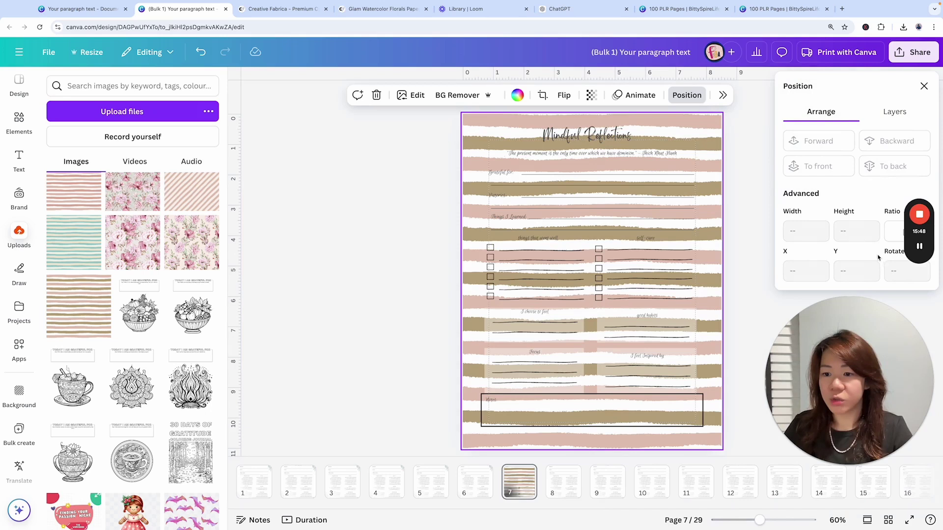
pyautogui.click(749, 202)
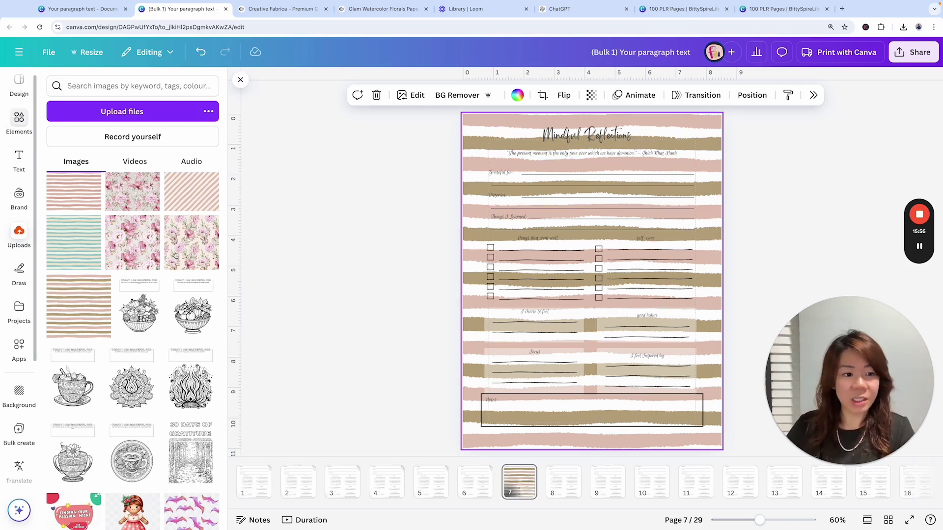
# - Return to Elements and clear the watercolor florals search
pyautogui.click(19, 119)
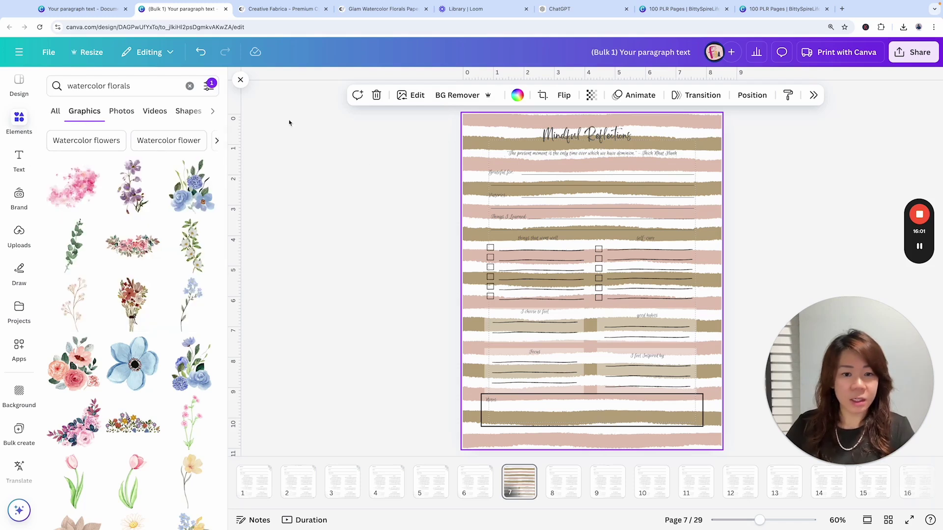
pyautogui.click(55, 112)
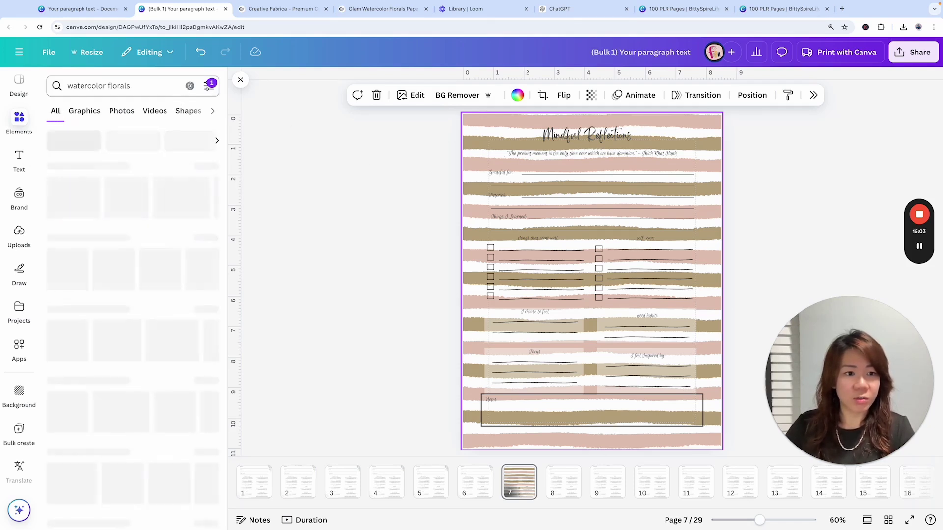
pyautogui.click(190, 86)
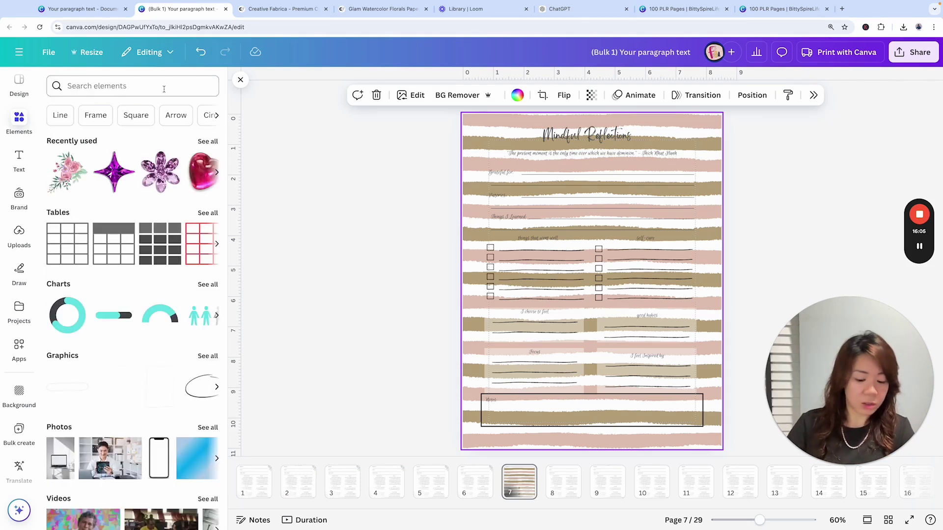
# - Delete the sticky note accidentally added to page 7
pyautogui.write('sqw')
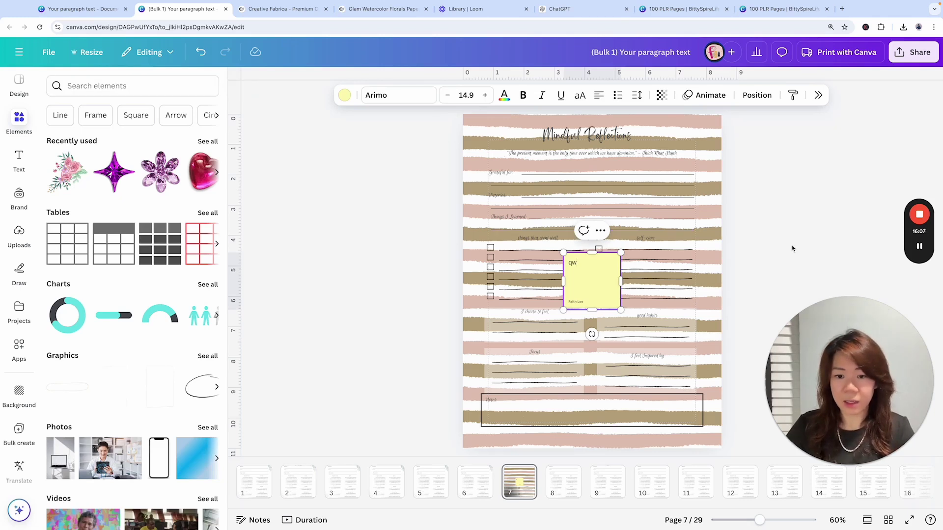
pyautogui.click(794, 249)
pyautogui.click(594, 273)
pyautogui.press('Delete')
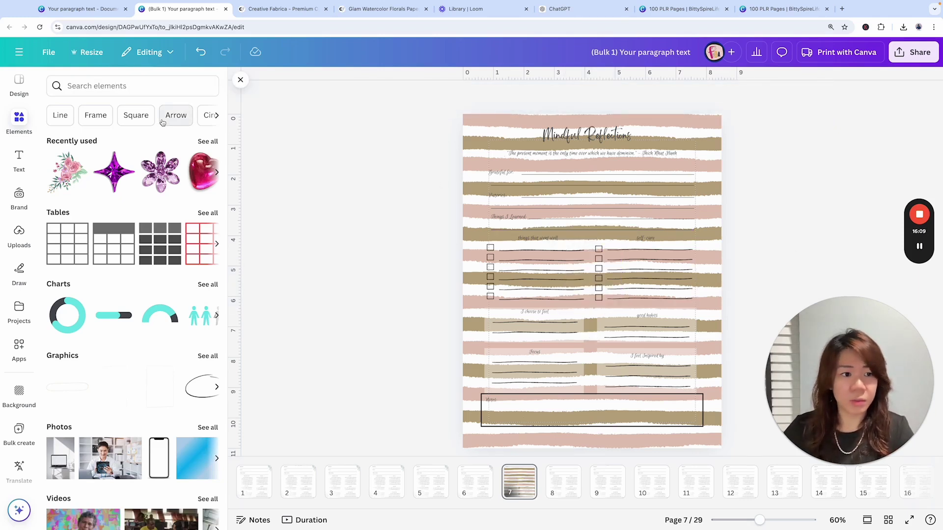
# - Add a square shape and stretch it over the page 7 journal sections
pyautogui.click(138, 88)
pyautogui.write('sq')
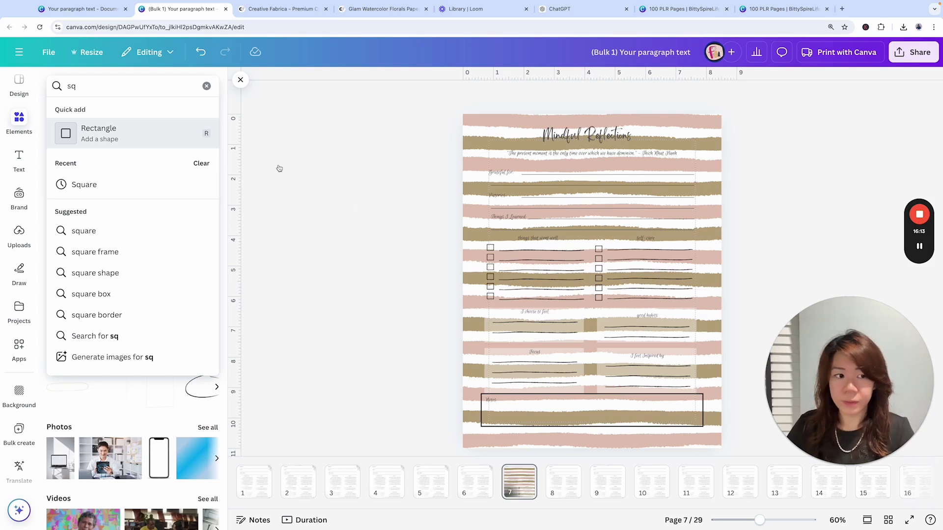
pyautogui.press('Return')
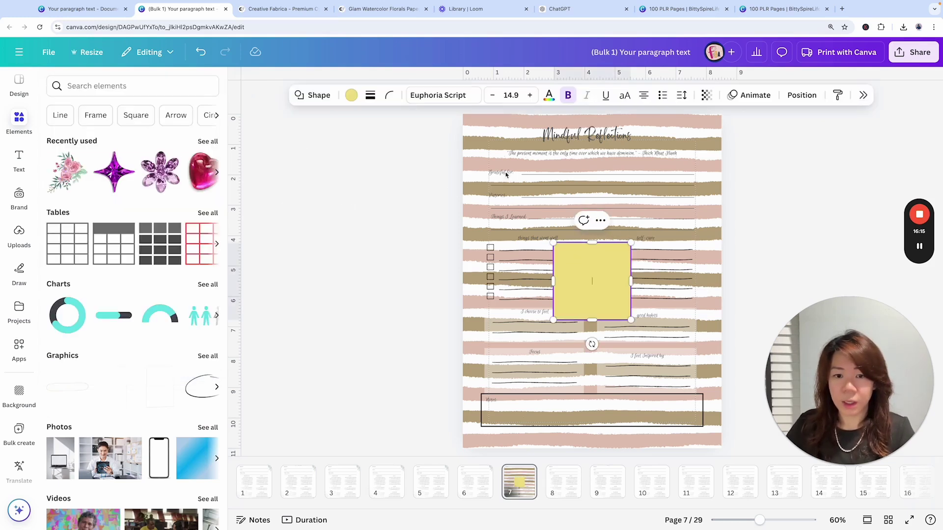
pyautogui.moveTo(621, 286); pyautogui.dragTo(696, 187)
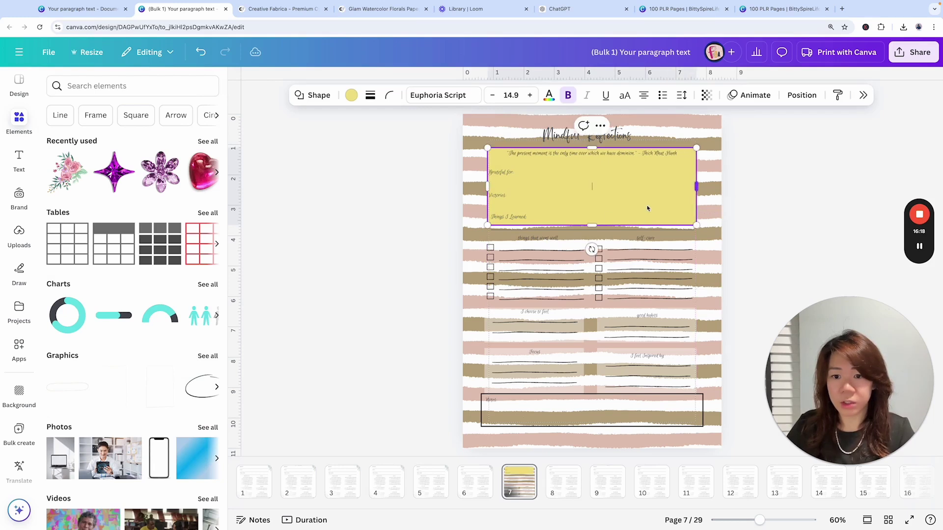
pyautogui.moveTo(591, 225); pyautogui.dragTo(592, 427)
pyautogui.moveTo(486, 290); pyautogui.dragTo(480, 290)
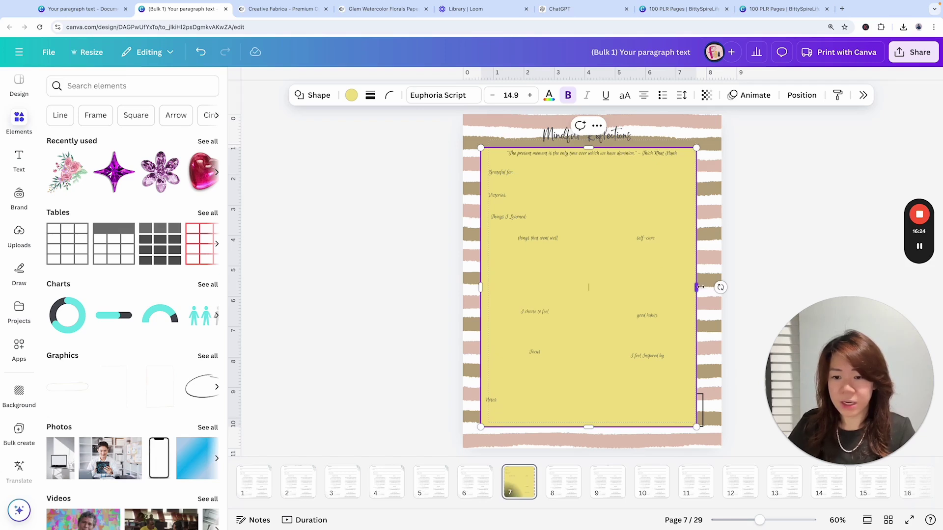
pyautogui.moveTo(700, 287); pyautogui.dragTo(704, 287)
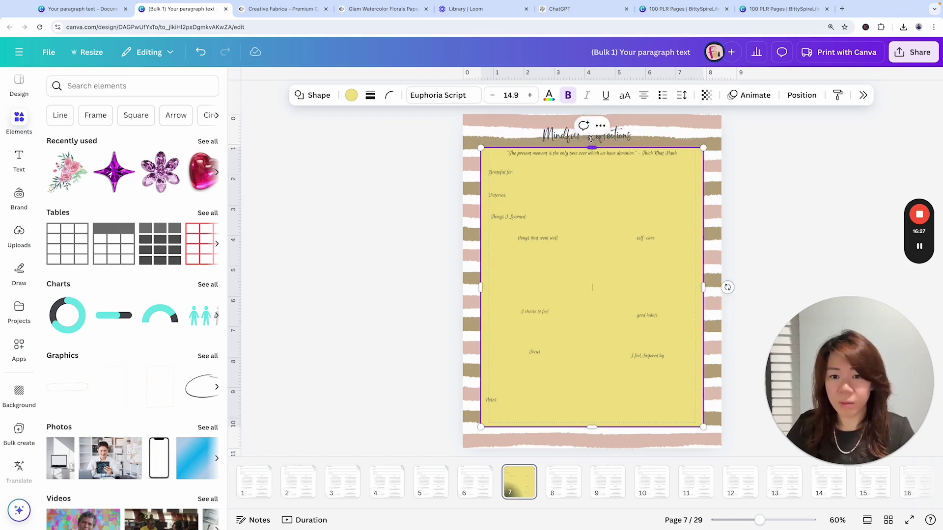
# - Extend the yellow panel to 7.32 × 10.12 in and centre it vertically on the page
pyautogui.moveTo(592, 147); pyautogui.dragTo(592, 131)
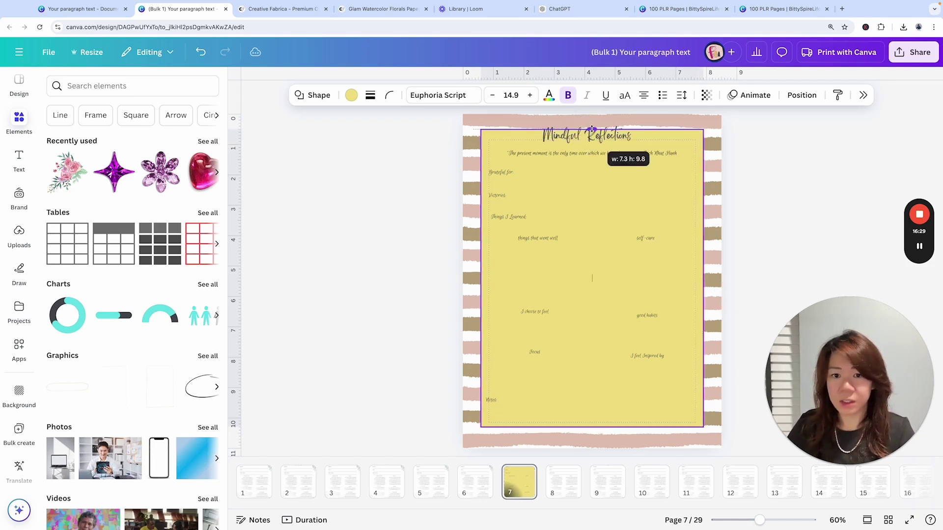
pyautogui.moveTo(592, 127); pyautogui.dragTo(592, 125)
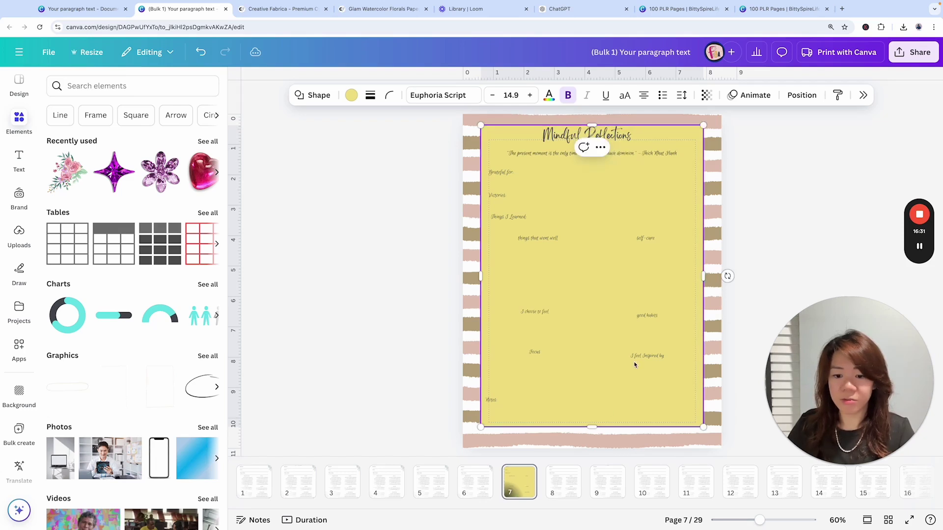
pyautogui.moveTo(592, 427); pyautogui.dragTo(592, 432)
pyautogui.click(802, 95)
pyautogui.moveTo(870, 406); pyautogui.dragTo(400, 322)
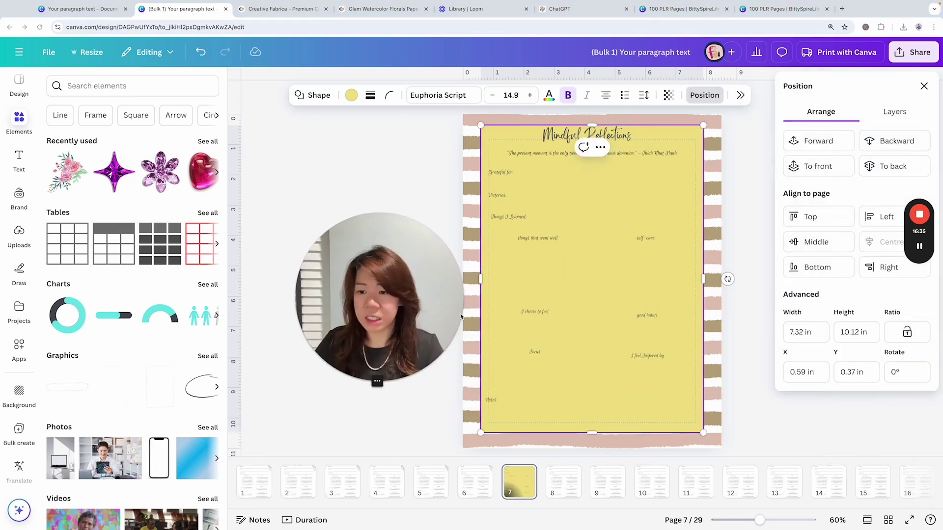
pyautogui.click(825, 248)
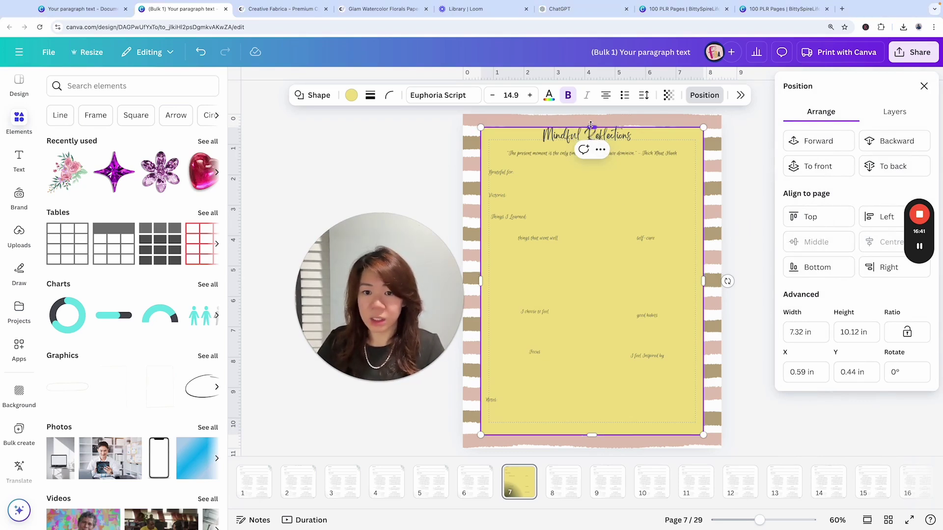
pyautogui.moveTo(592, 128); pyautogui.dragTo(592, 125)
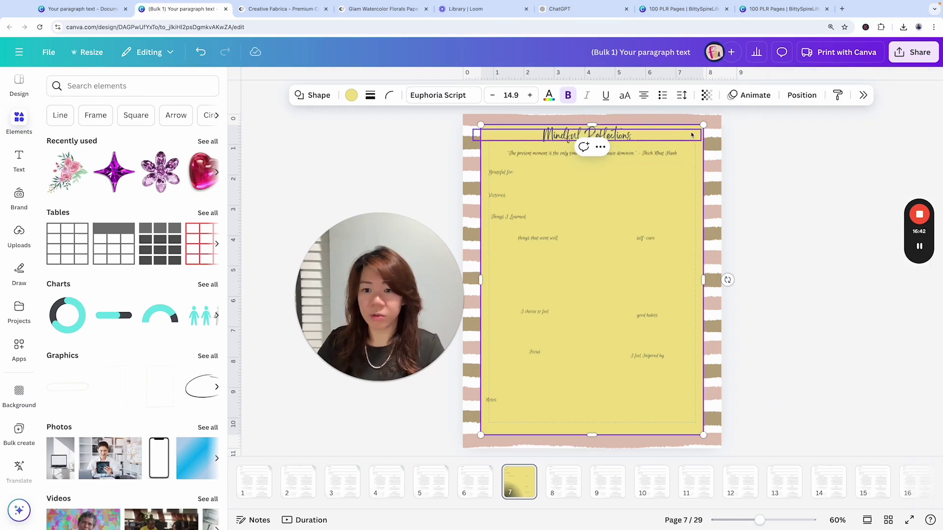
pyautogui.click(638, 153)
pyautogui.click(837, 328)
pyautogui.click(690, 429)
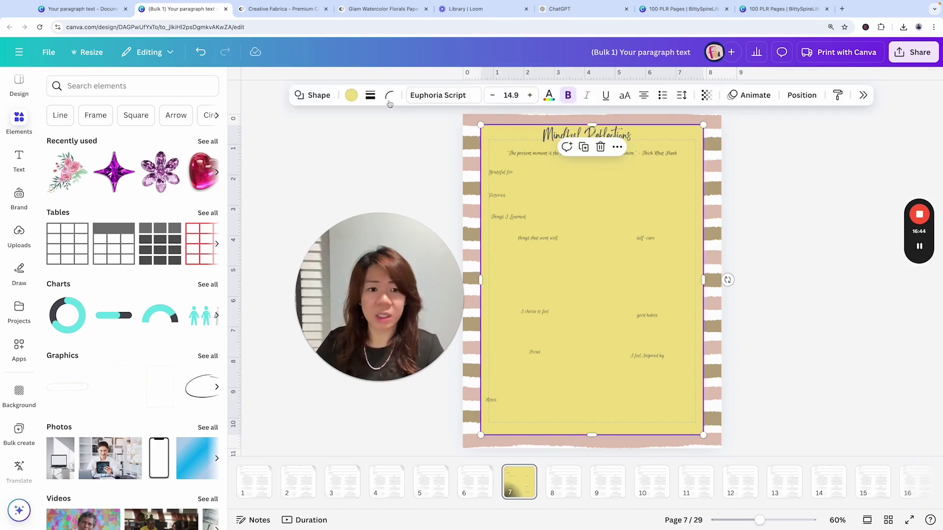
# - Make page 7's panel white and send it behind the worksheet
pyautogui.click(794, 189)
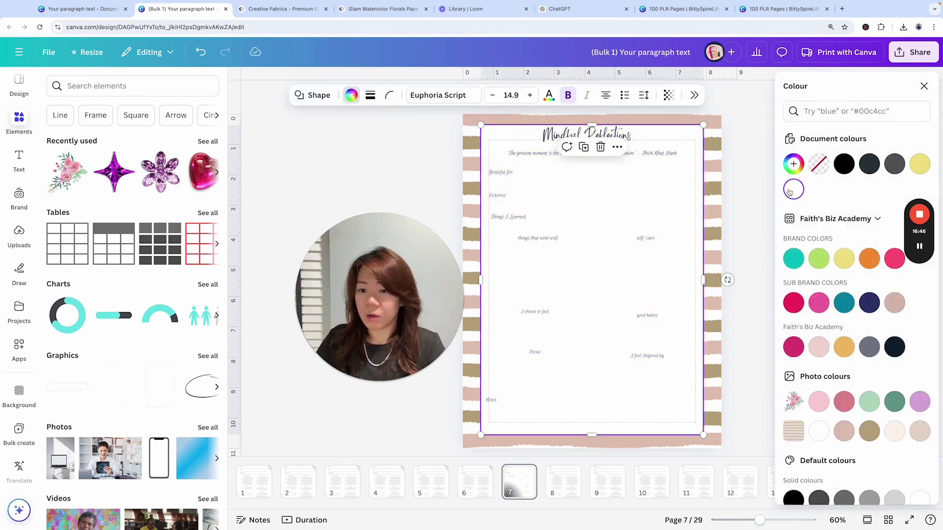
pyautogui.click(924, 86)
pyautogui.click(802, 96)
pyautogui.click(884, 166)
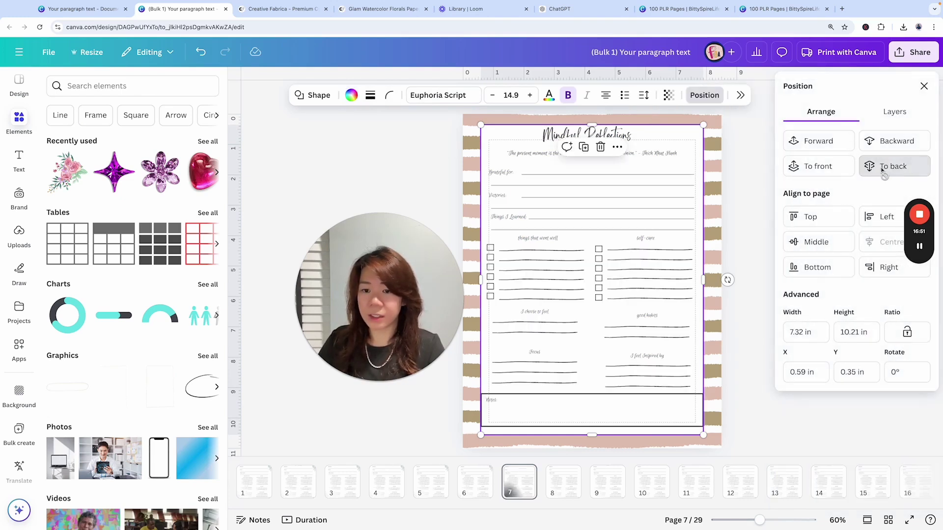
pyautogui.click(747, 145)
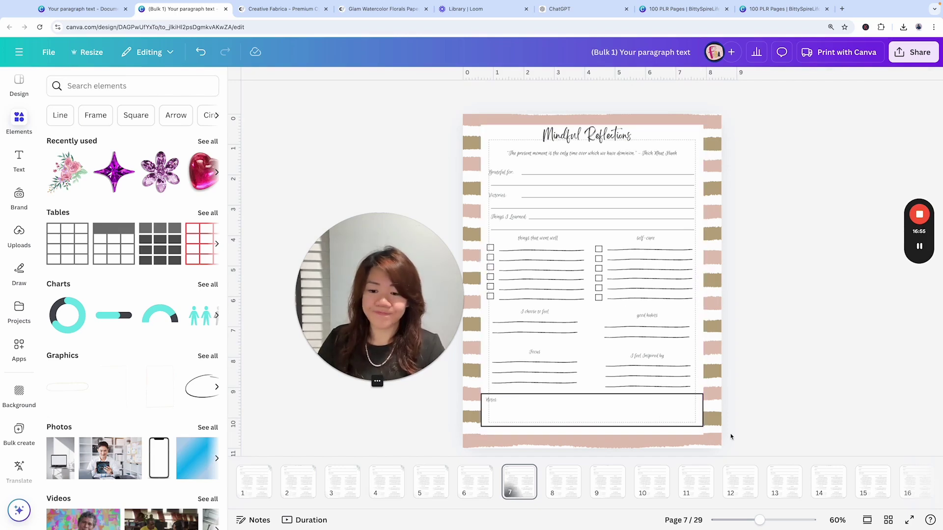
# - Fade the striped page background to 50 transparency
pyautogui.click(716, 447)
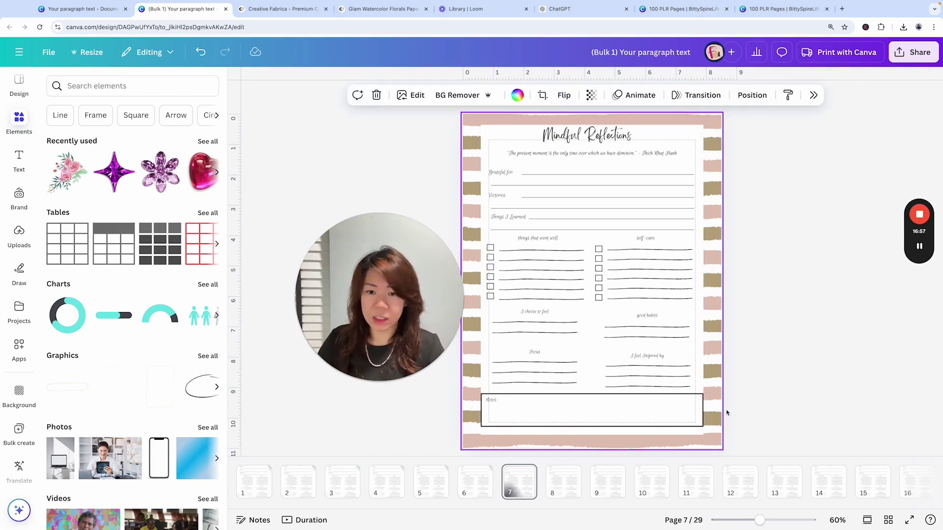
pyautogui.click(593, 96)
pyautogui.click(636, 138)
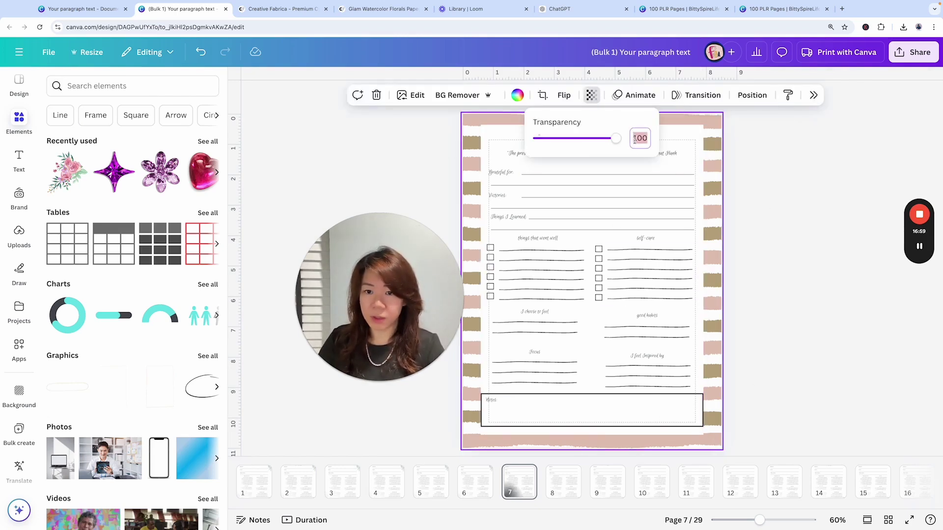
pyautogui.write('50')
pyautogui.press('Return')
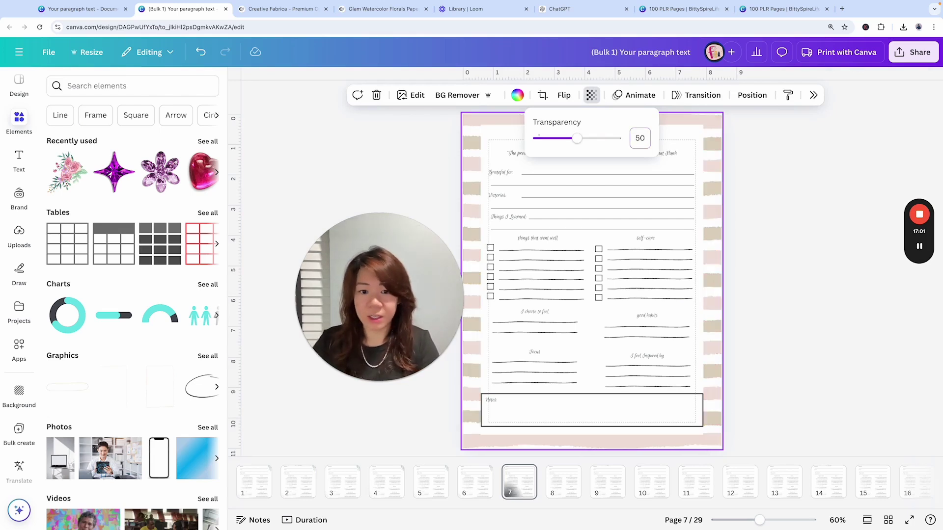
pyautogui.click(830, 279)
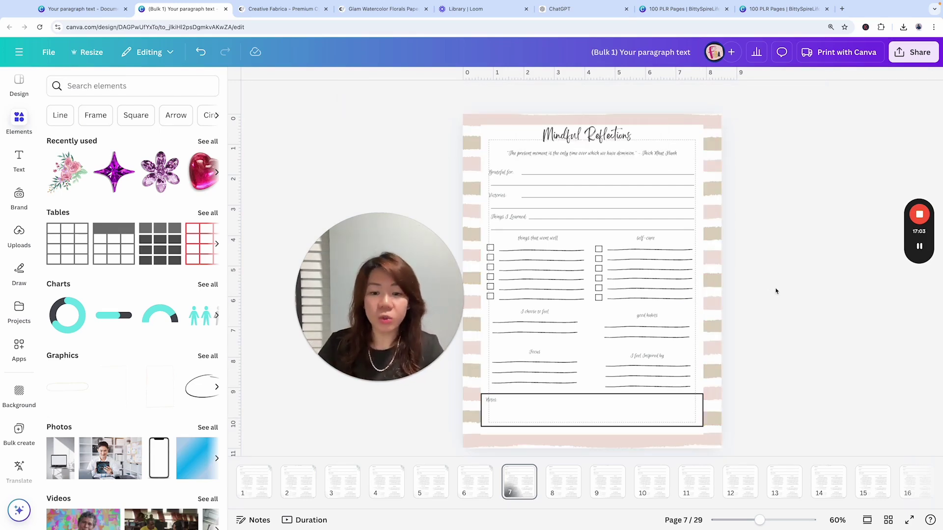
# - Send page 8's blank white panel behind the worksheet
pyautogui.click(697, 430)
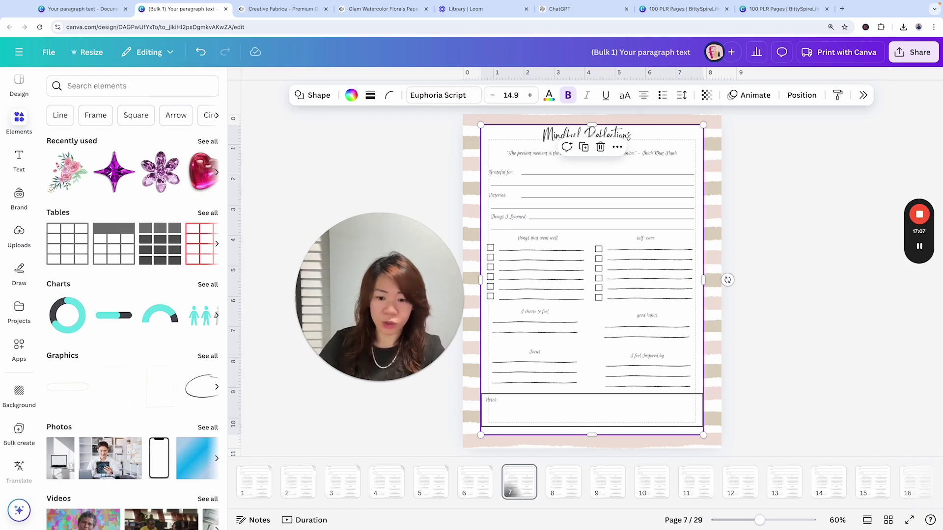
pyautogui.click(568, 474)
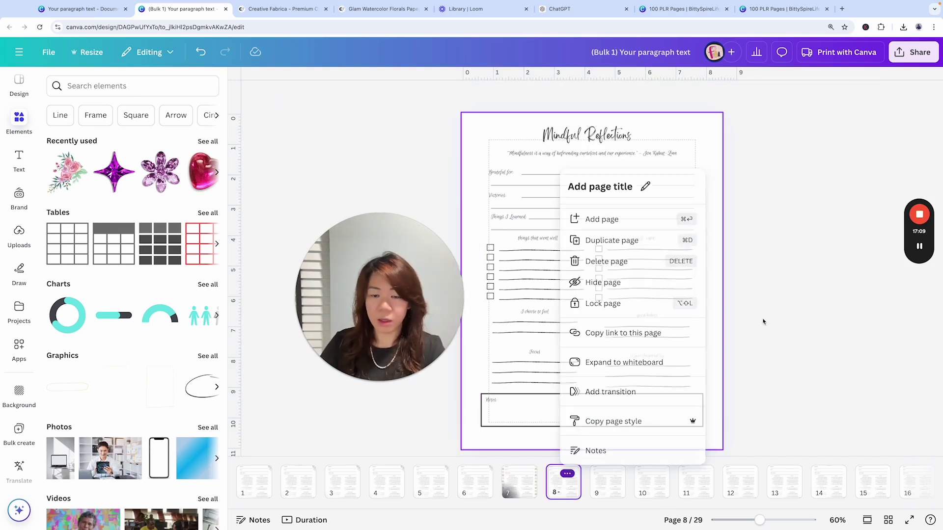
pyautogui.click(746, 339)
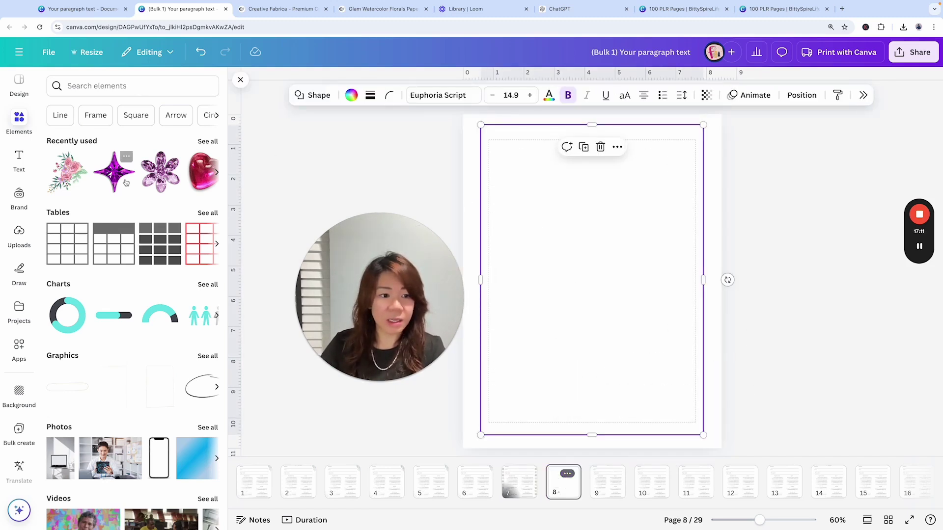
pyautogui.click(894, 166)
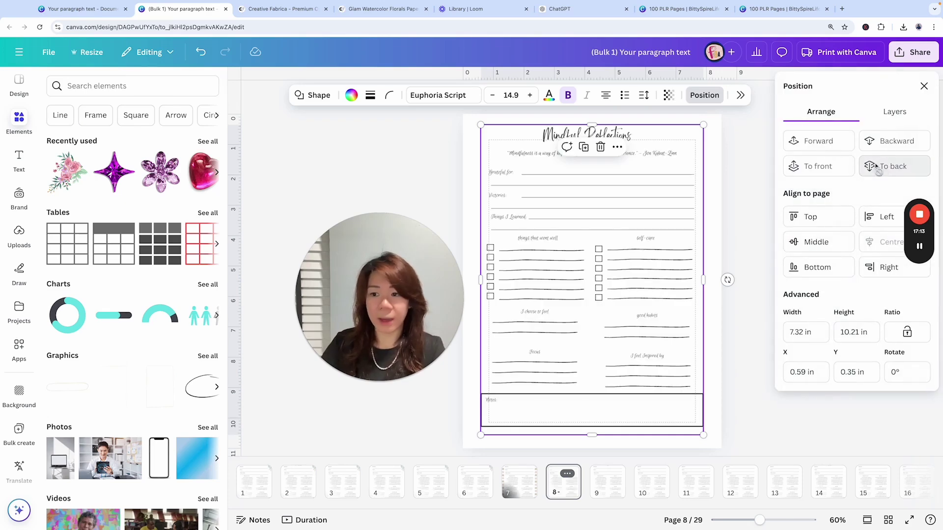
# - Add the pink floral upload to page 8 and set it as the background
pyautogui.click(20, 246)
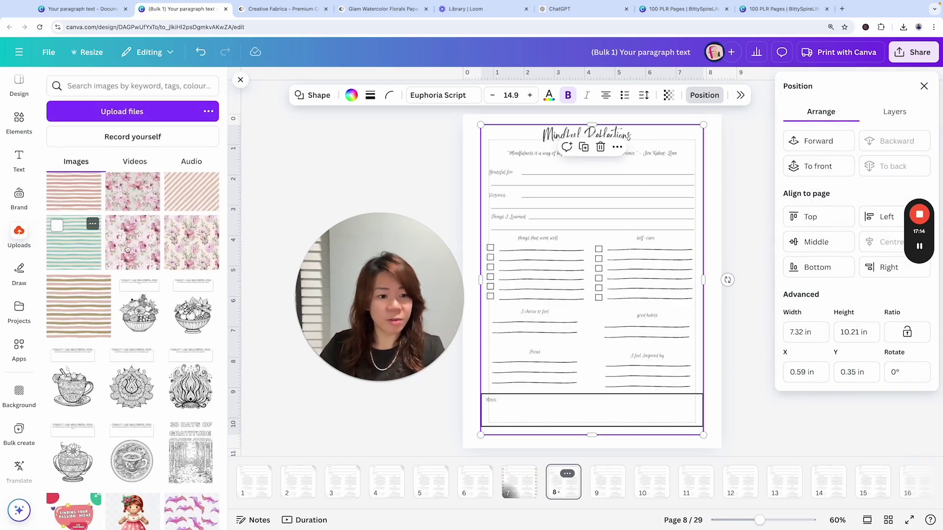
pyautogui.click(184, 245)
pyautogui.click(618, 162)
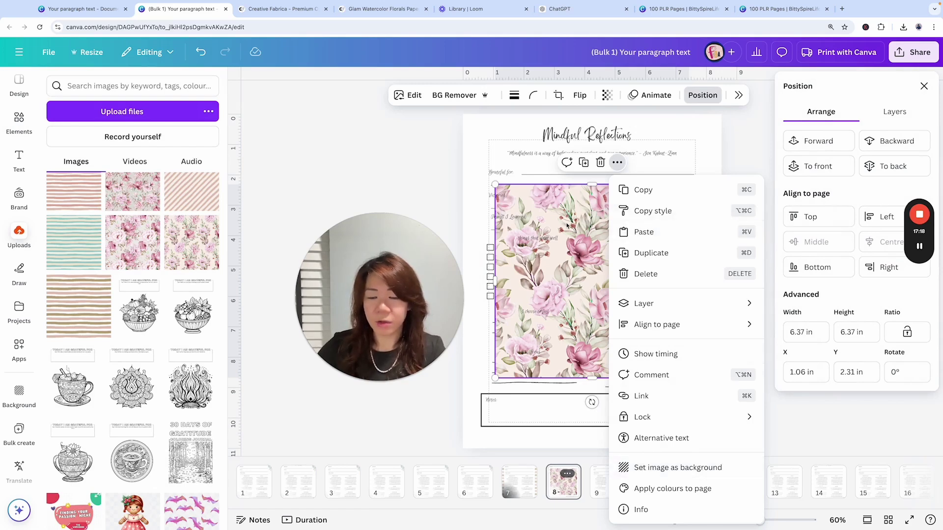
pyautogui.click(436, 162)
pyautogui.click(512, 265)
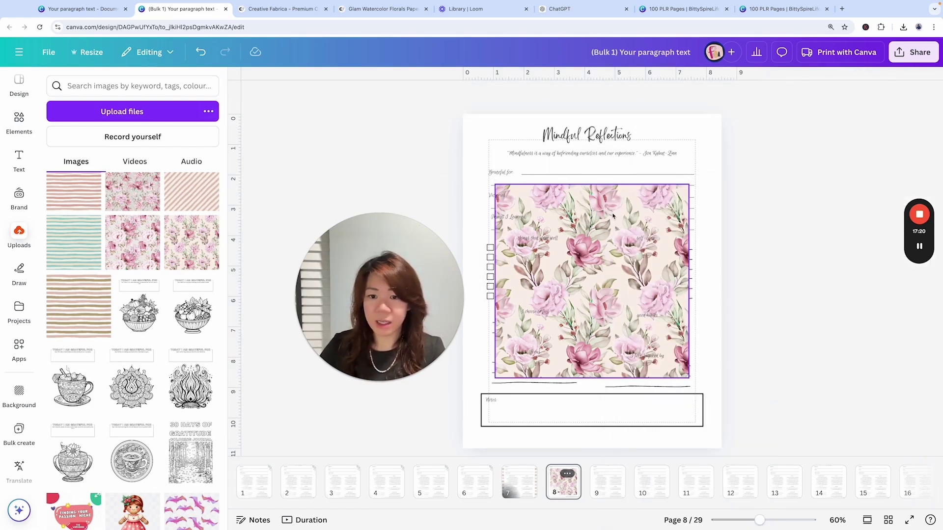
pyautogui.click(617, 162)
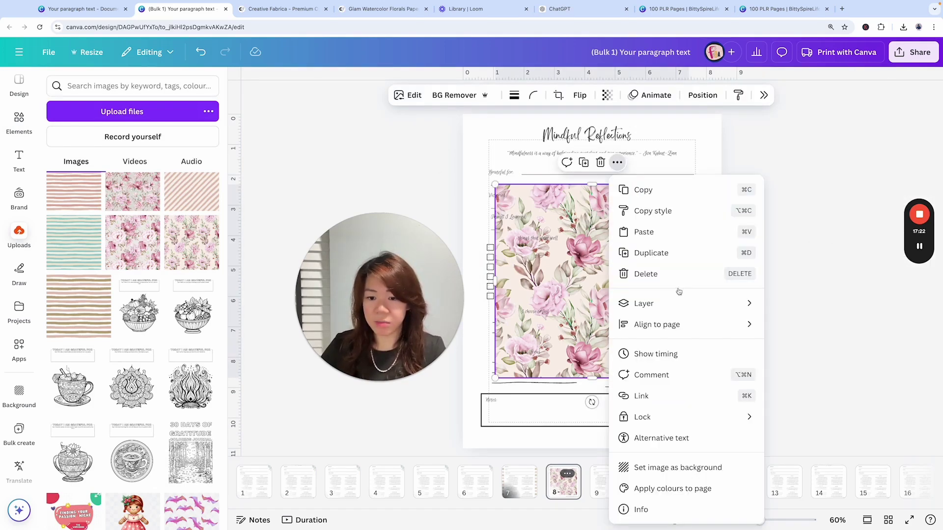
pyautogui.click(666, 471)
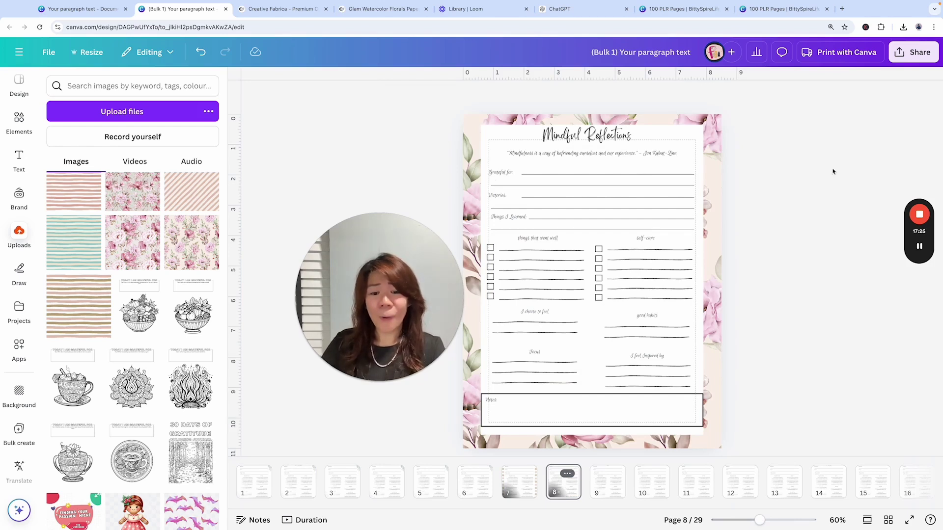
pyautogui.moveTo(374, 293); pyautogui.dragTo(356, 216)
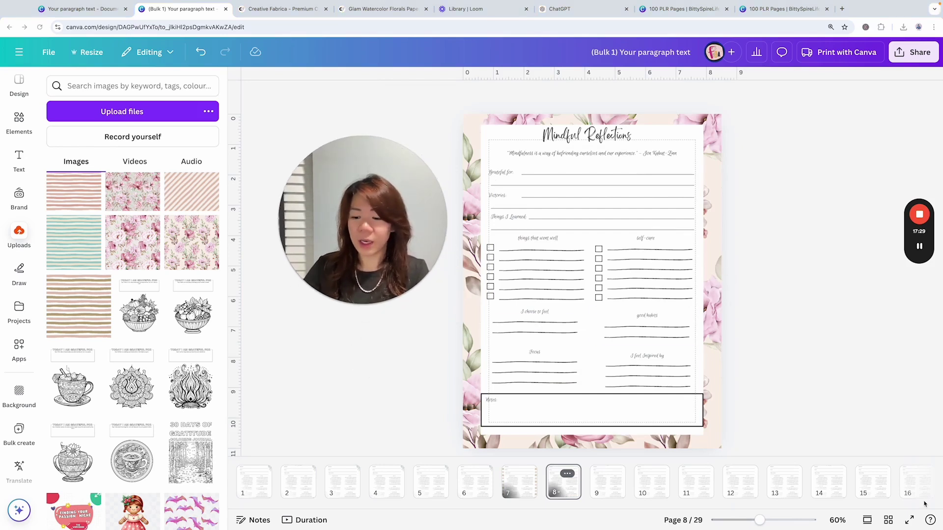
# - Switch to Grid view to see all journal pages as thumbnails
pyautogui.click(889, 520)
pyautogui.moveTo(354, 249); pyautogui.dragTo(828, 366)
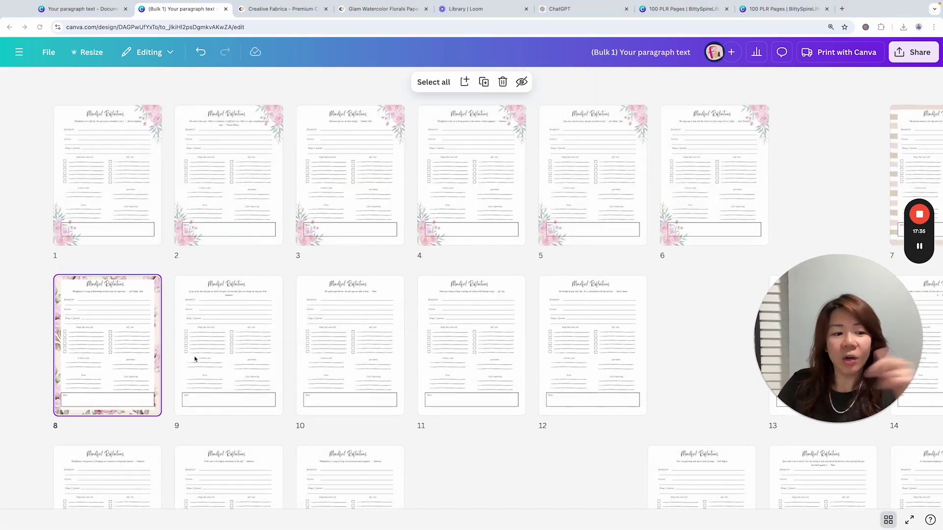